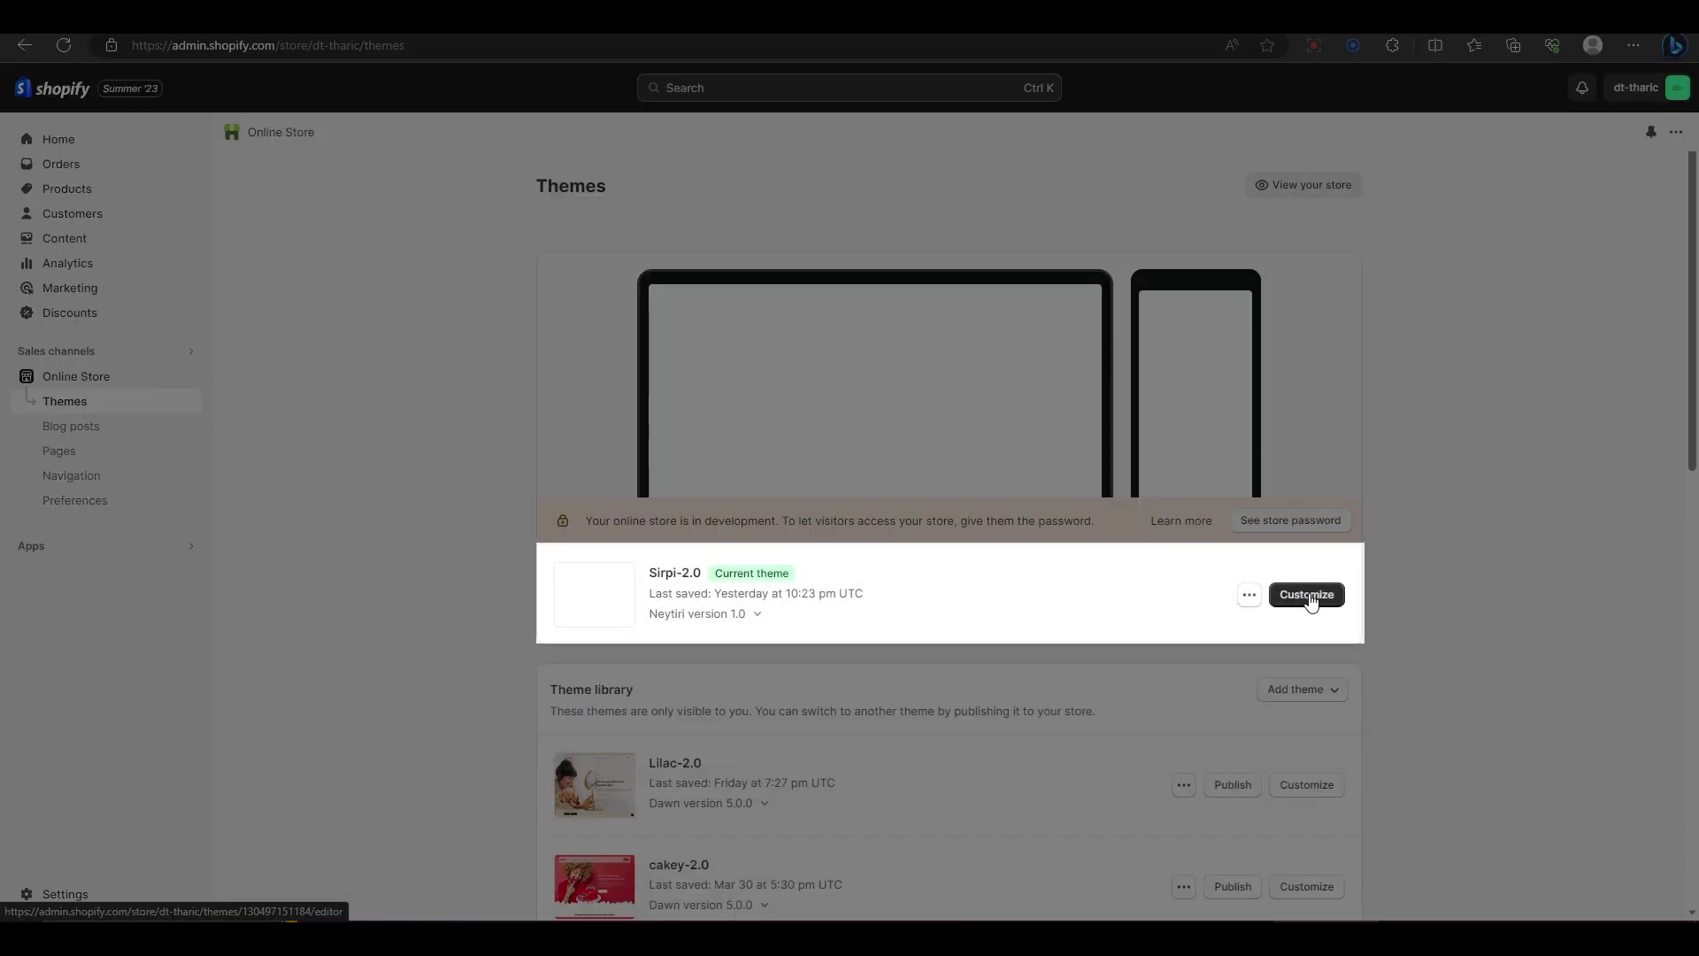
# Step: Launch the theme editor for the current Sirpi-2.0 theme via Customize
pyautogui.click(1307, 595)
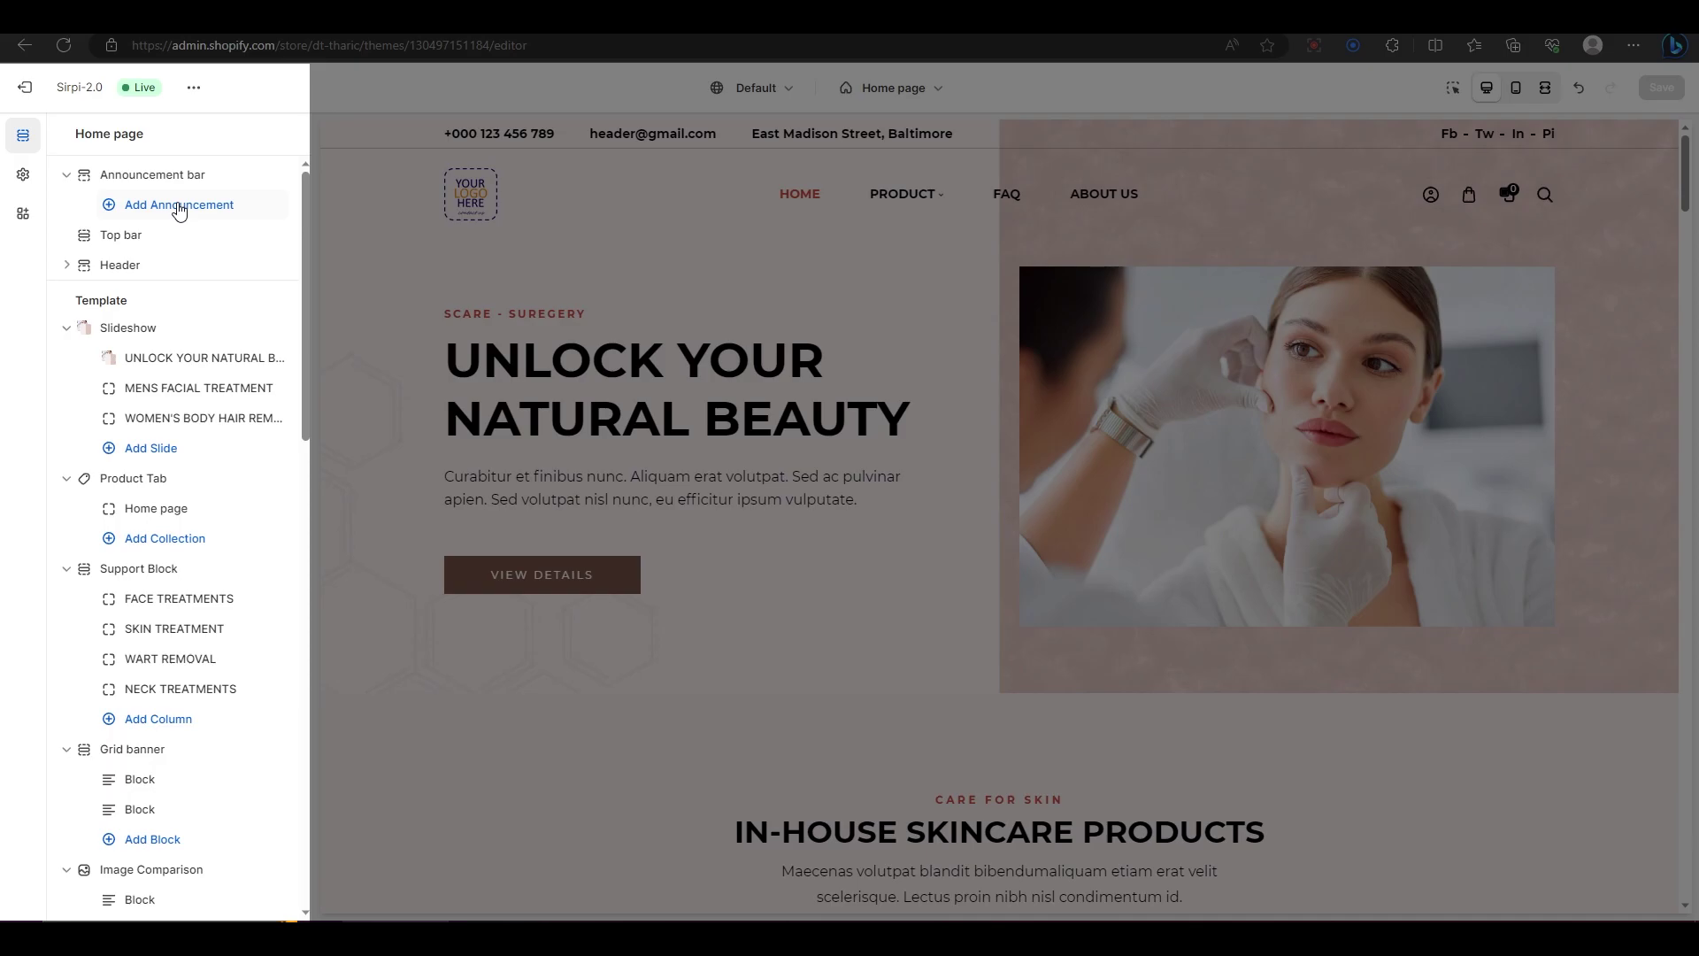
# Step: Add four announcement blocks to the announcement bar
pyautogui.click(179, 207)
pyautogui.click(178, 235)
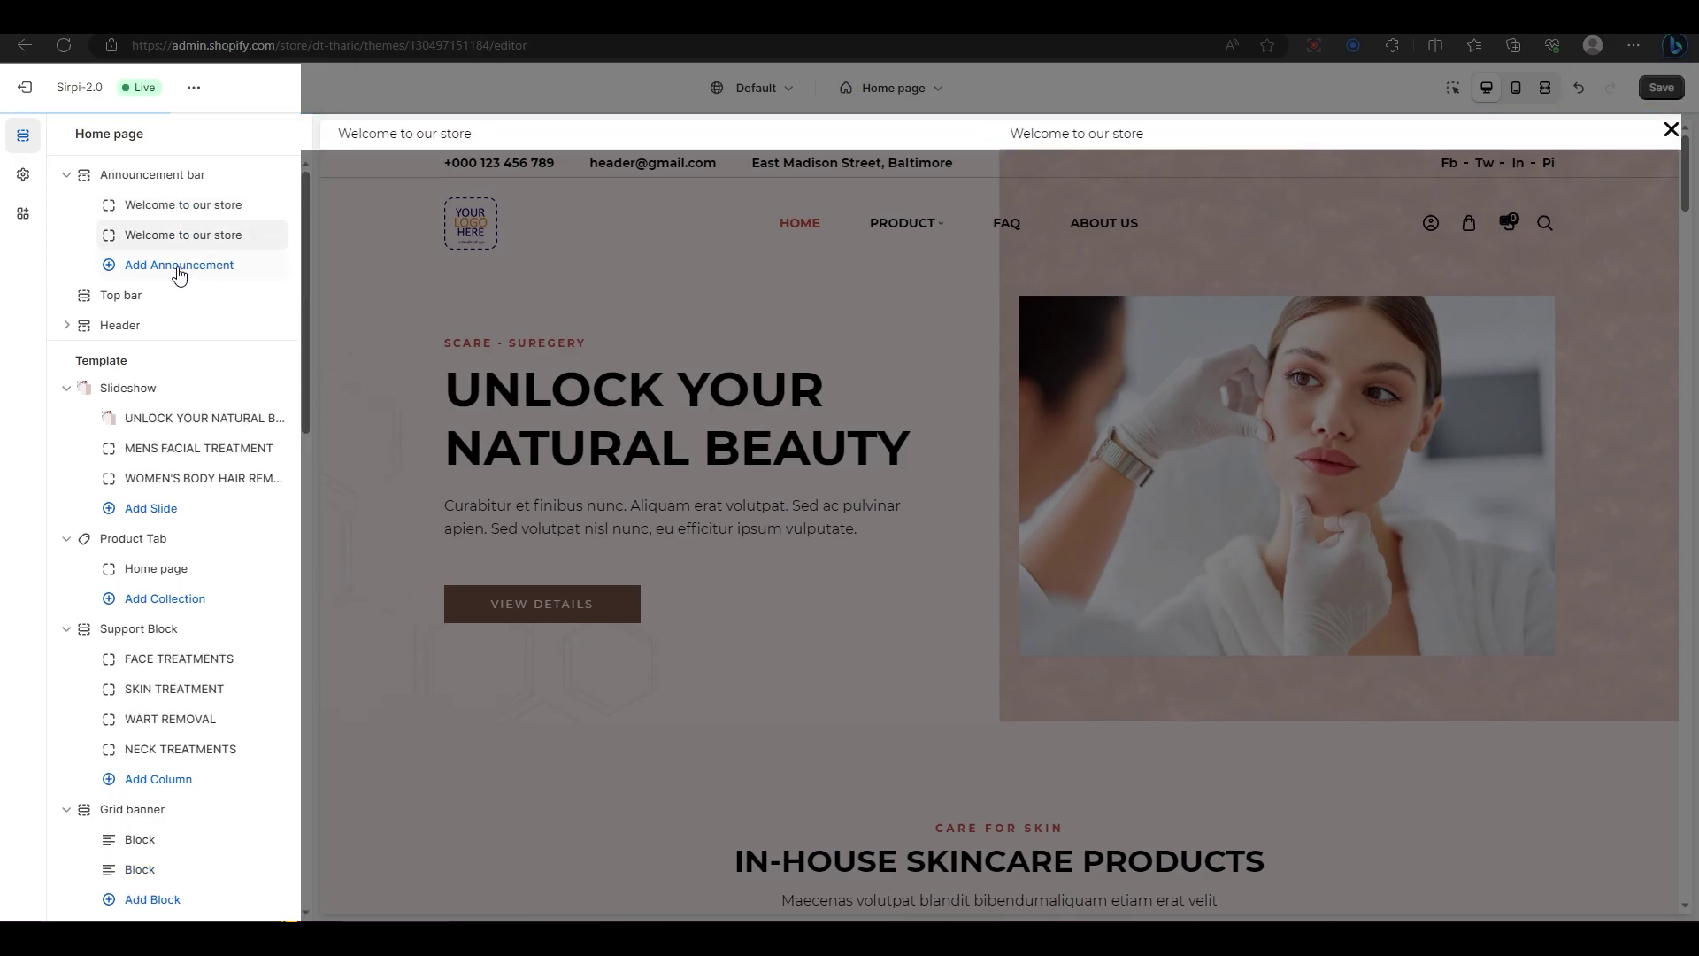
pyautogui.click(178, 271)
pyautogui.click(180, 299)
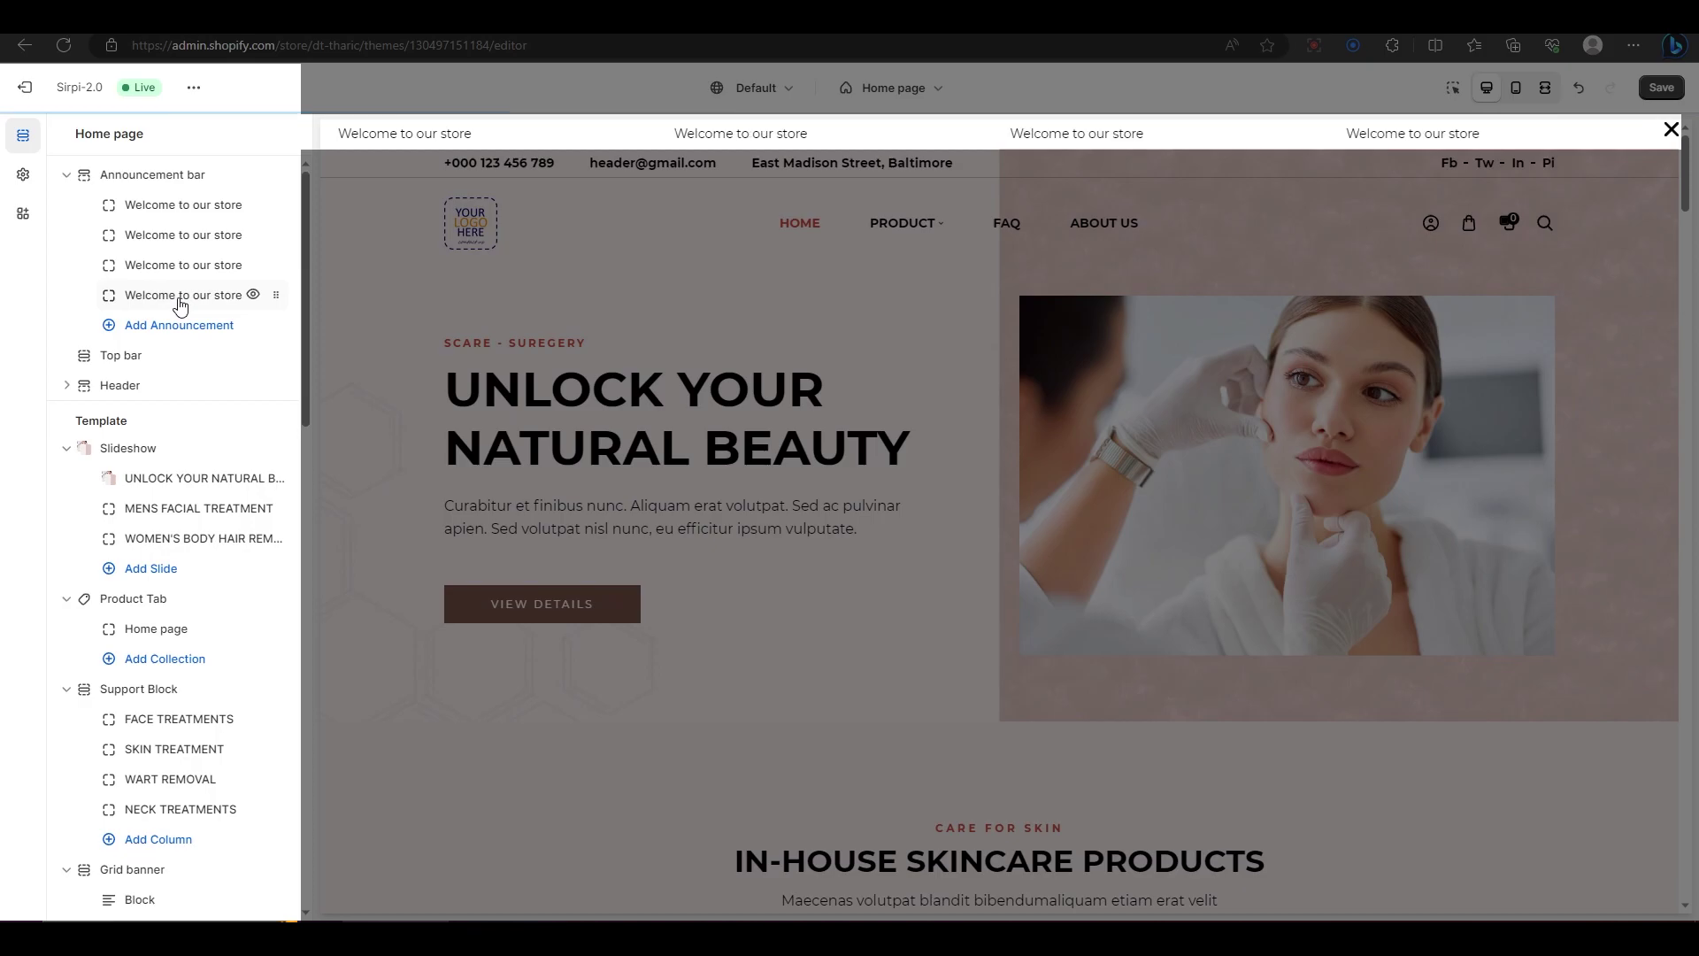
# Step: Change the first announcement's text to 'Header Tutorial'
pyautogui.click(181, 205)
pyautogui.moveTo(189, 211); pyautogui.dragTo(71, 215)
pyautogui.write('Header Tutorial')
pyautogui.click(148, 278)
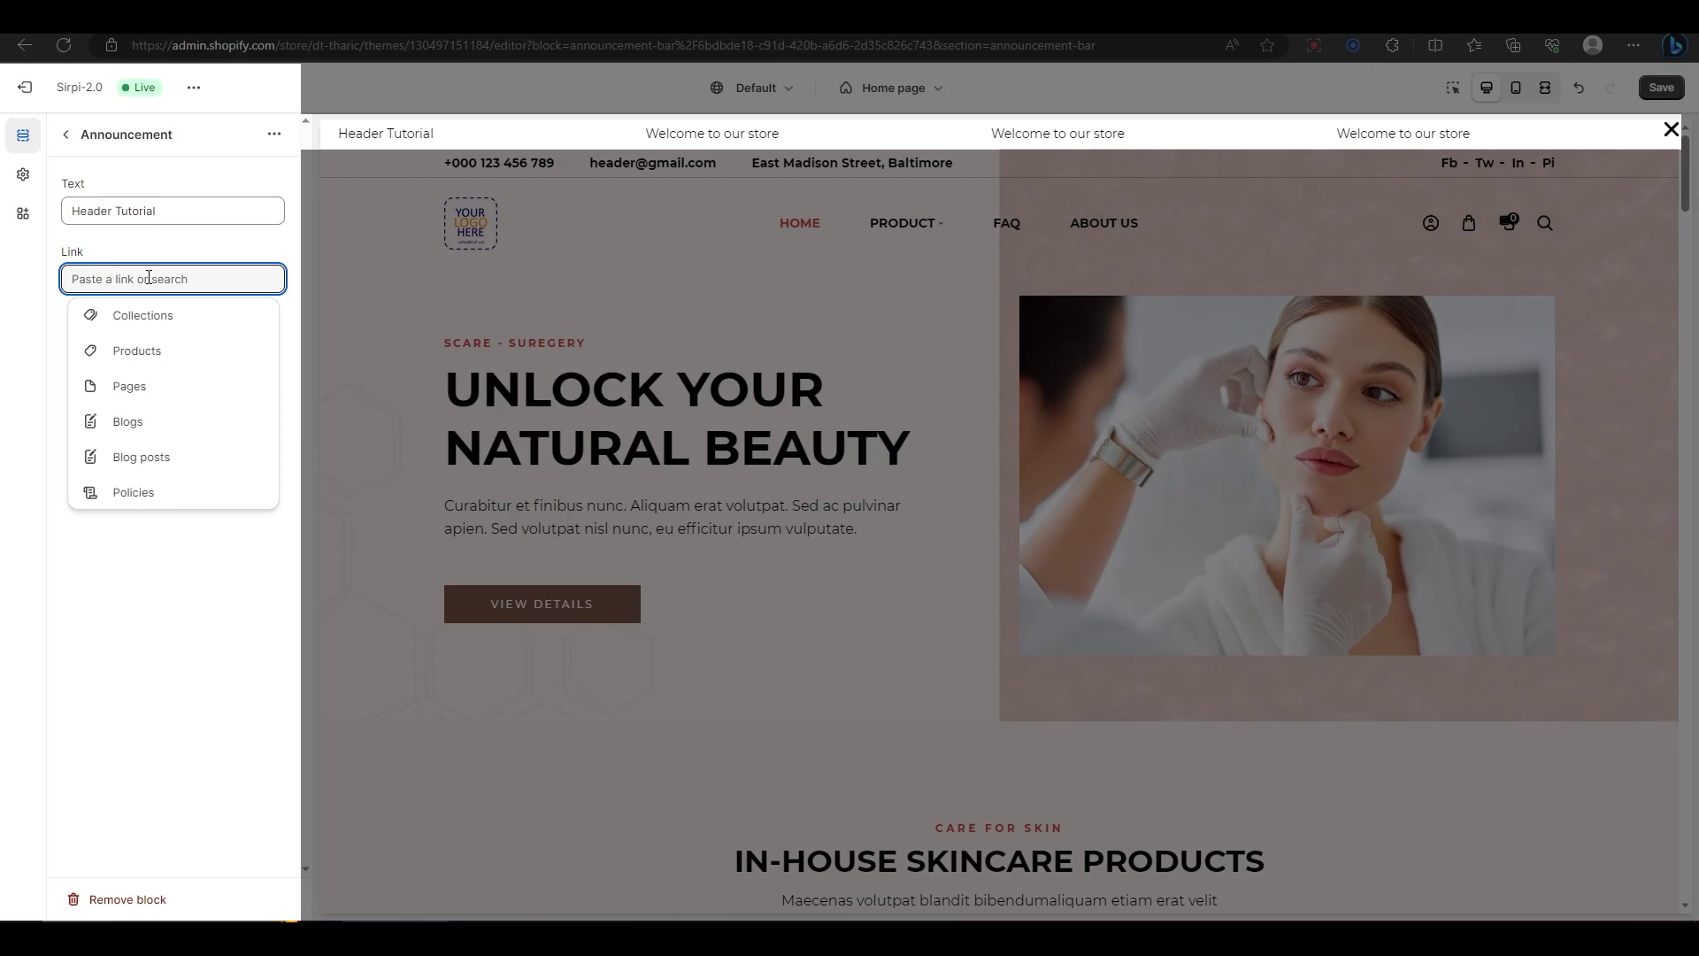
pyautogui.click(67, 136)
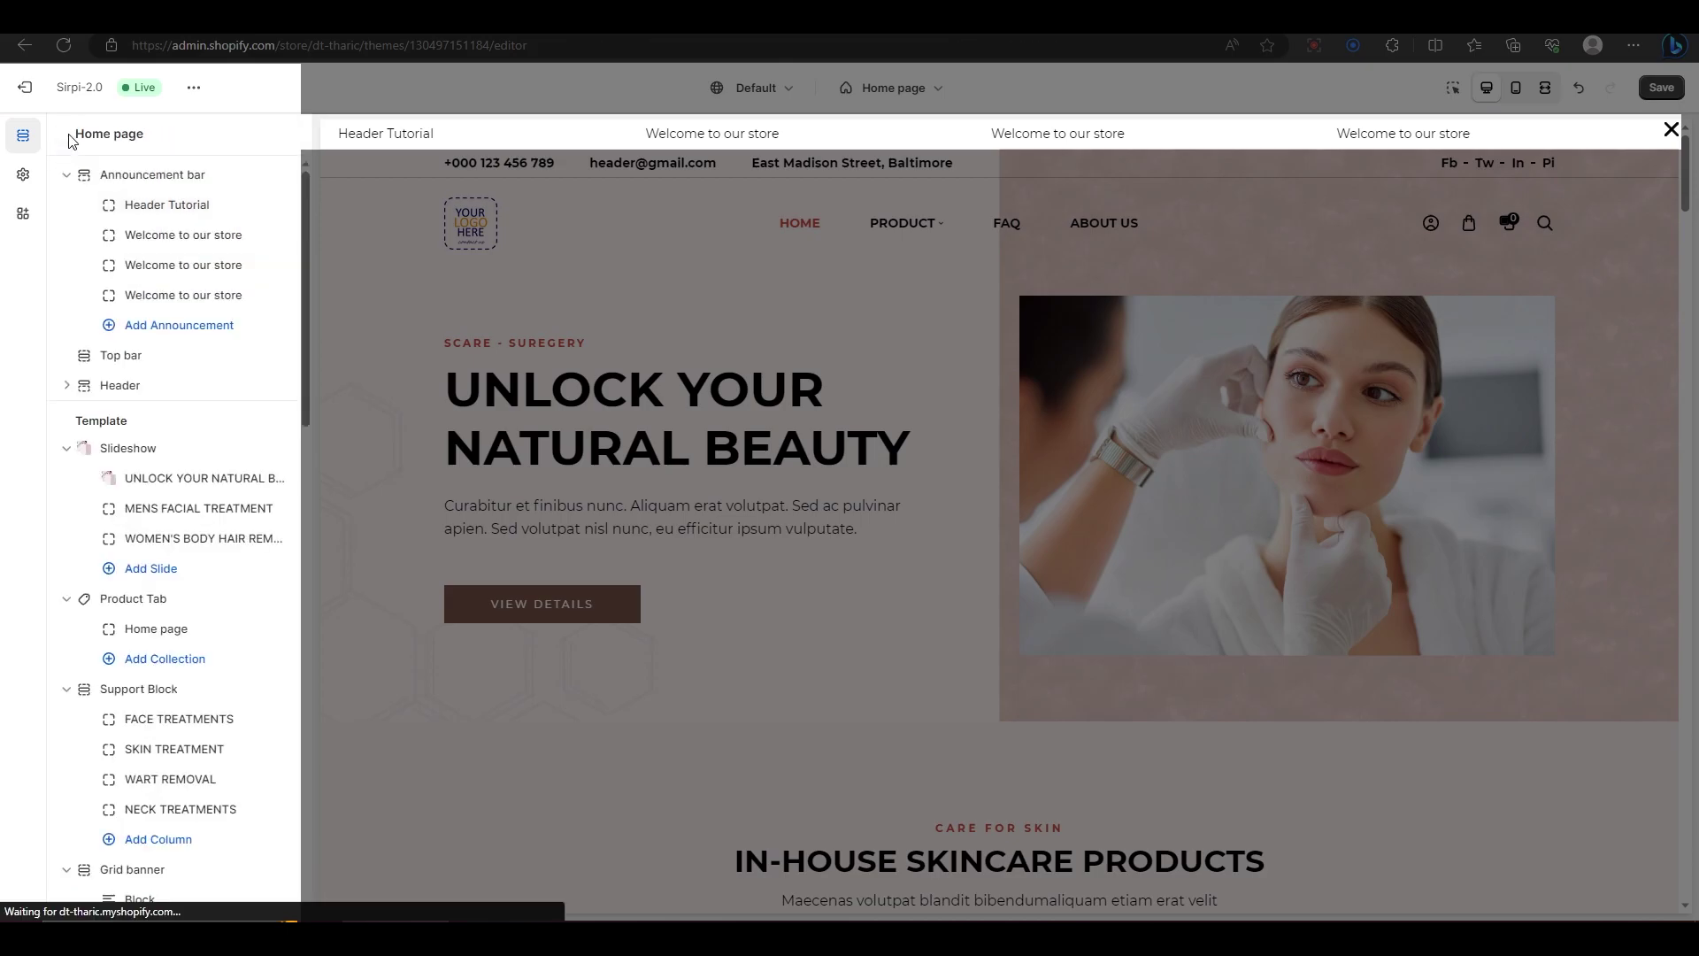
# Step: Give the announcement bar the Background 2 colour scheme
pyautogui.click(142, 173)
pyautogui.click(169, 213)
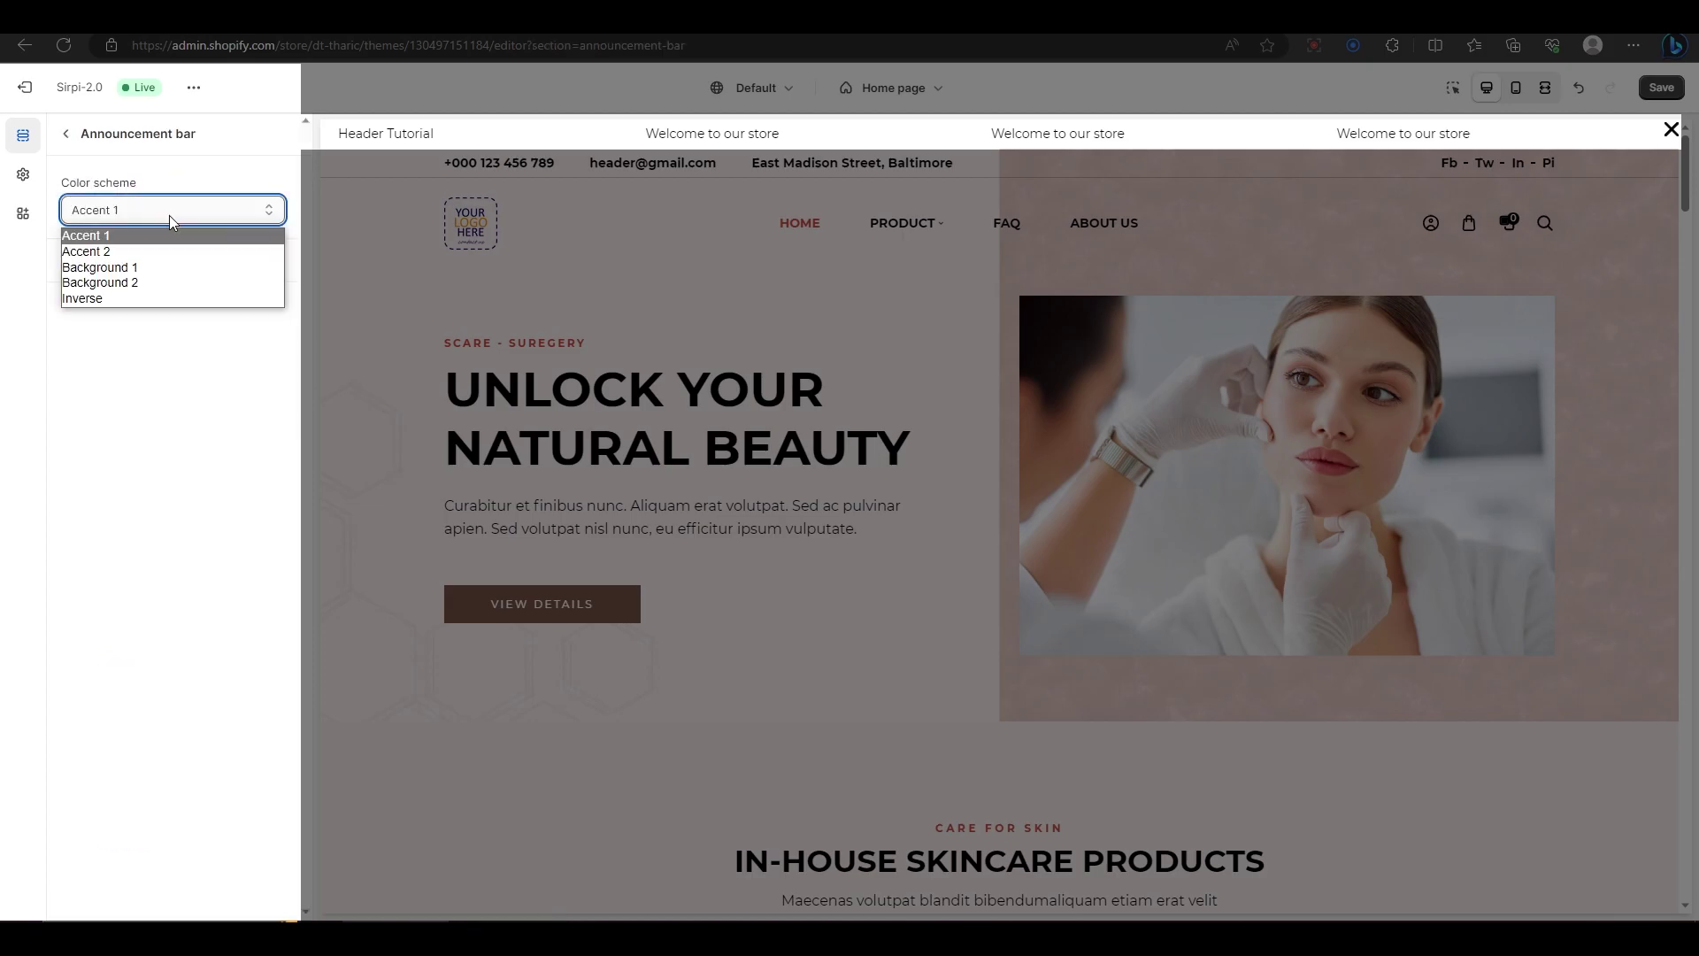
pyautogui.click(173, 265)
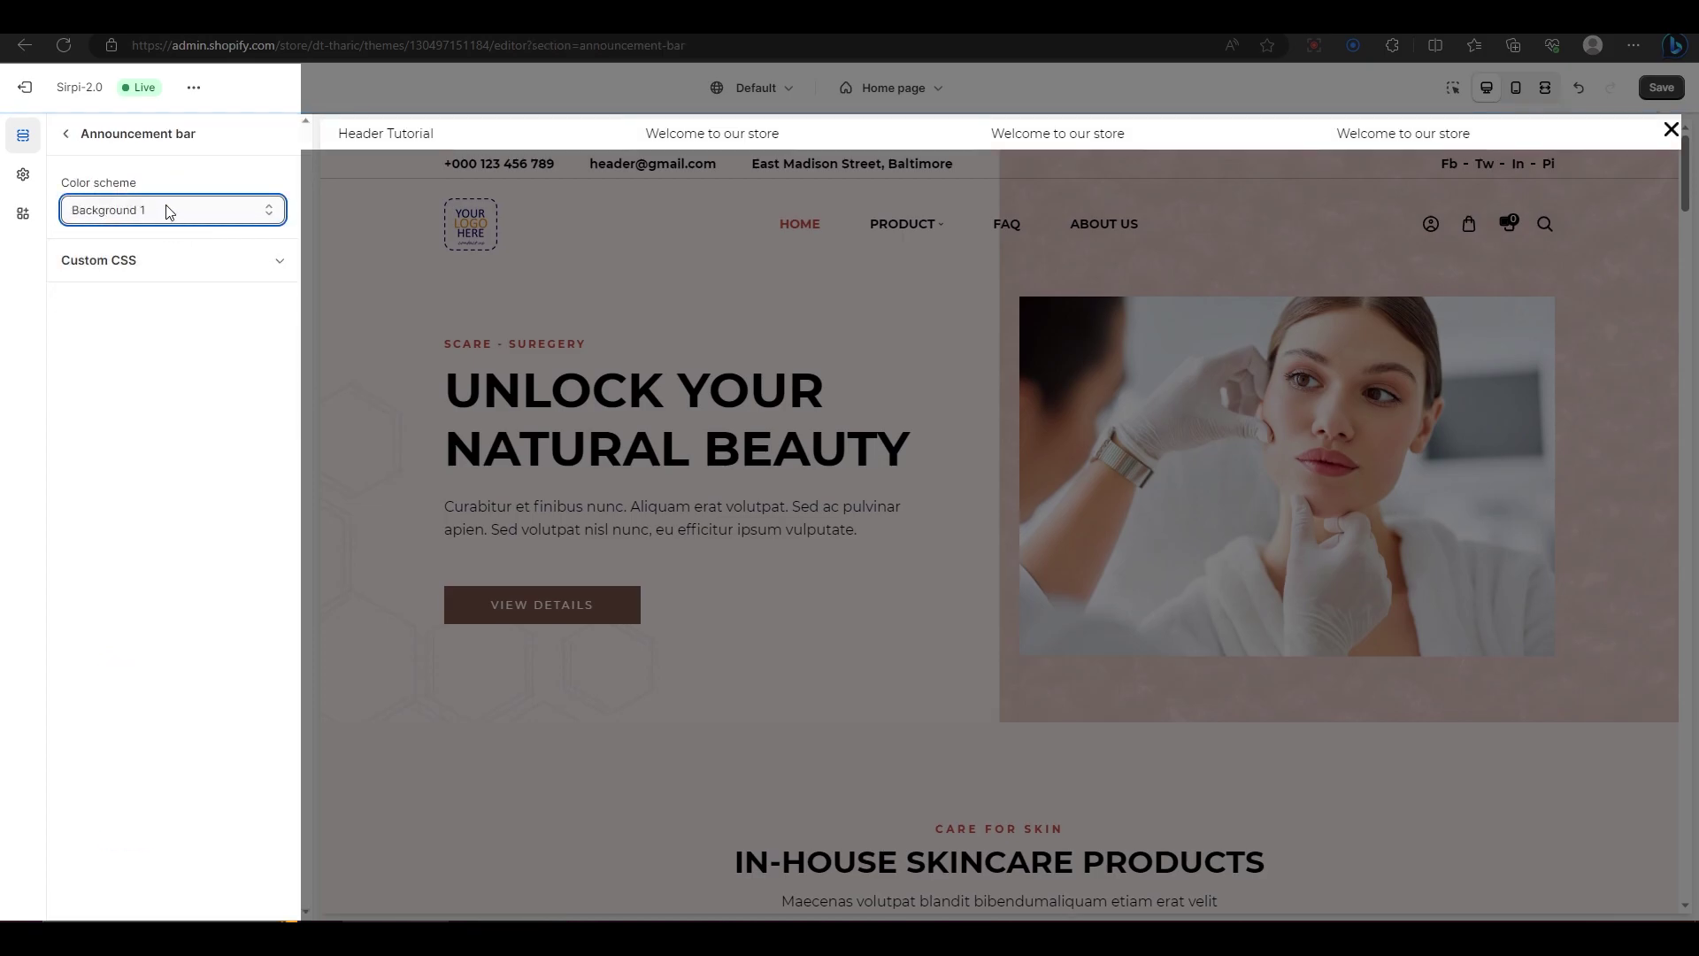
pyautogui.click(167, 210)
pyautogui.click(159, 281)
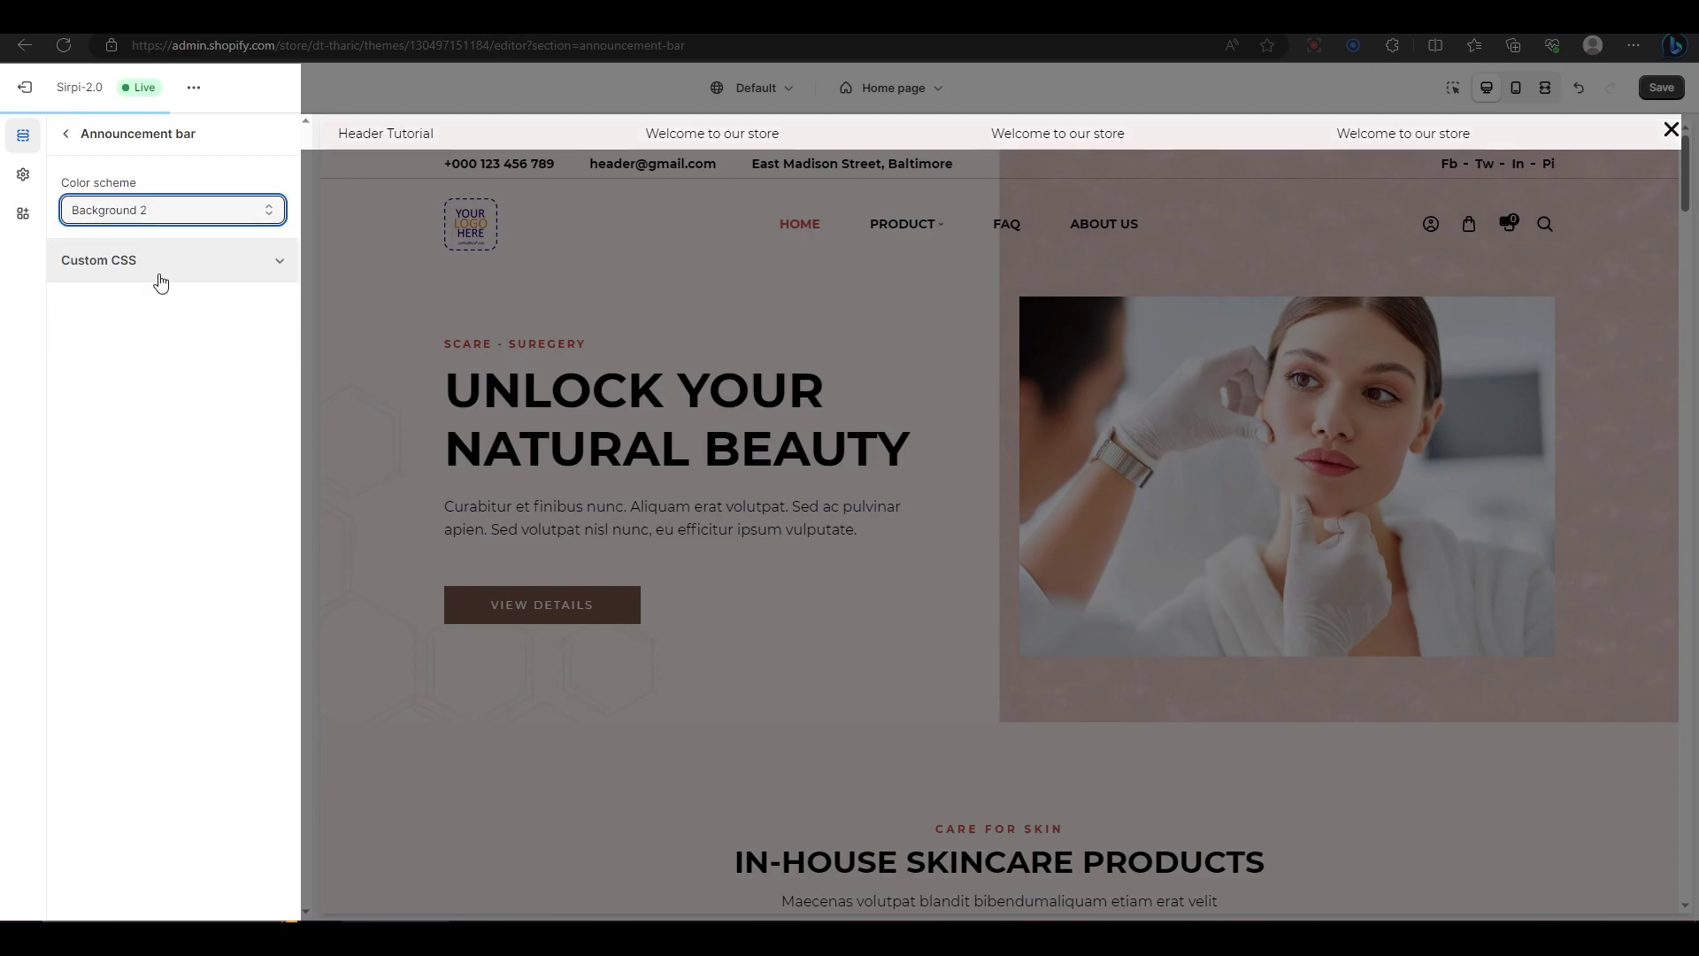
pyautogui.click(168, 212)
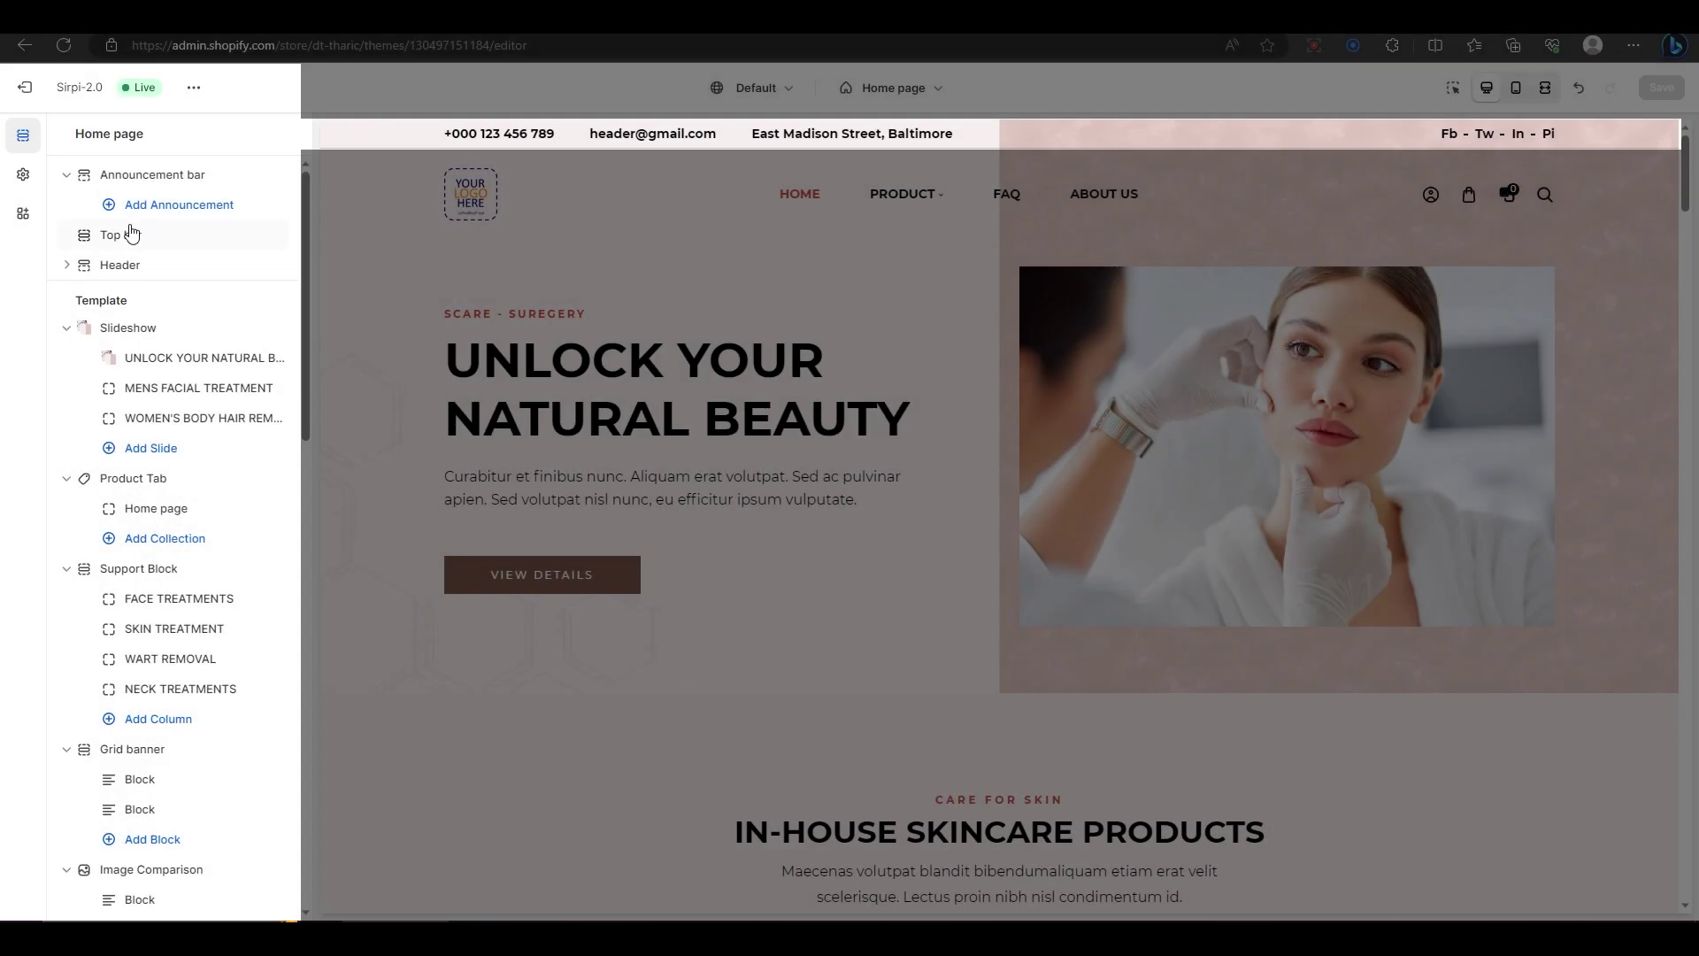
# Step: Open Top bar settings, keeping full width, side spacing on and Background 1 scheme
pyautogui.click(132, 228)
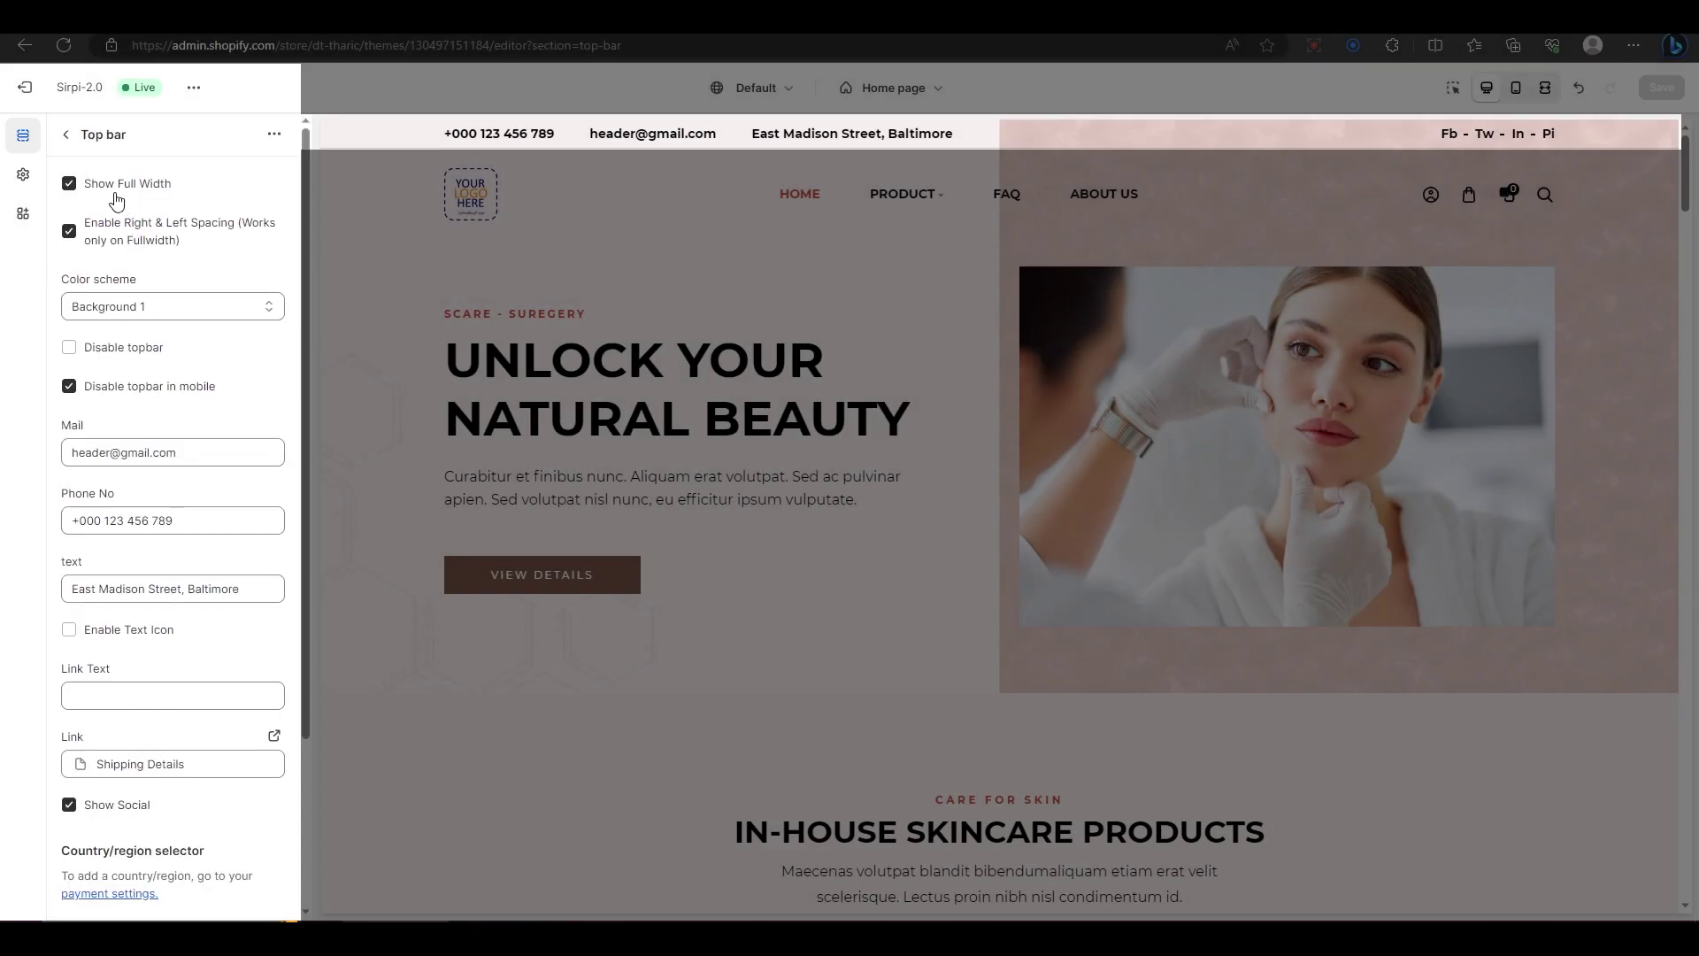
pyautogui.click(116, 189)
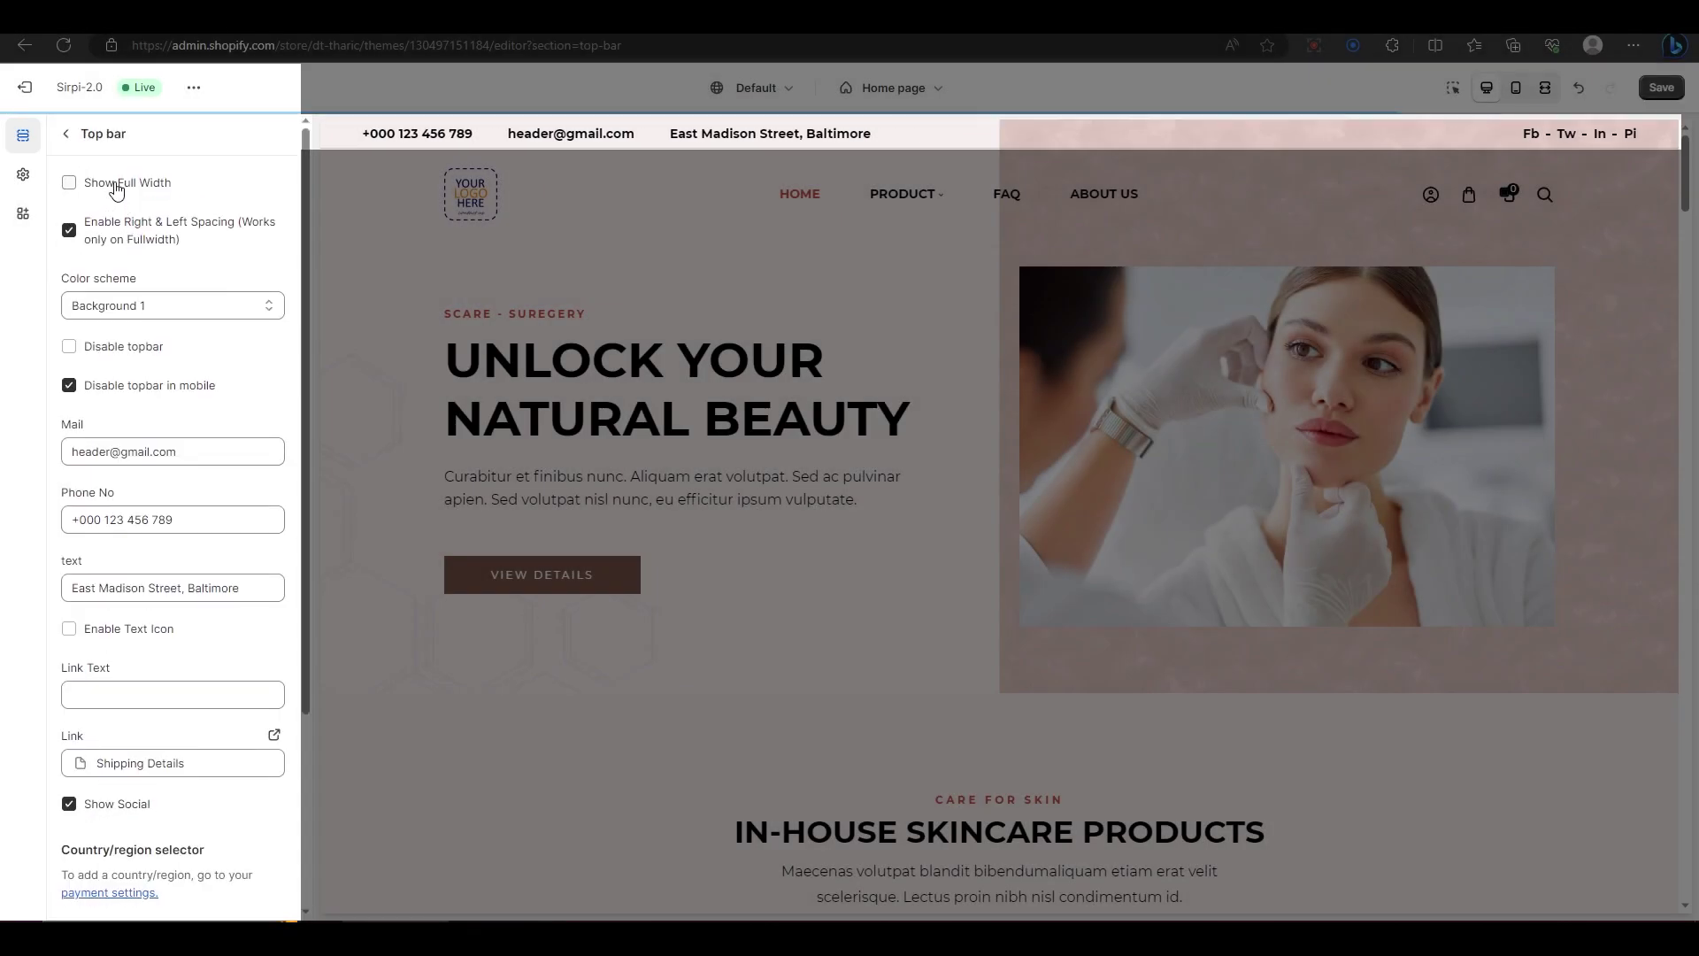
pyautogui.click(118, 244)
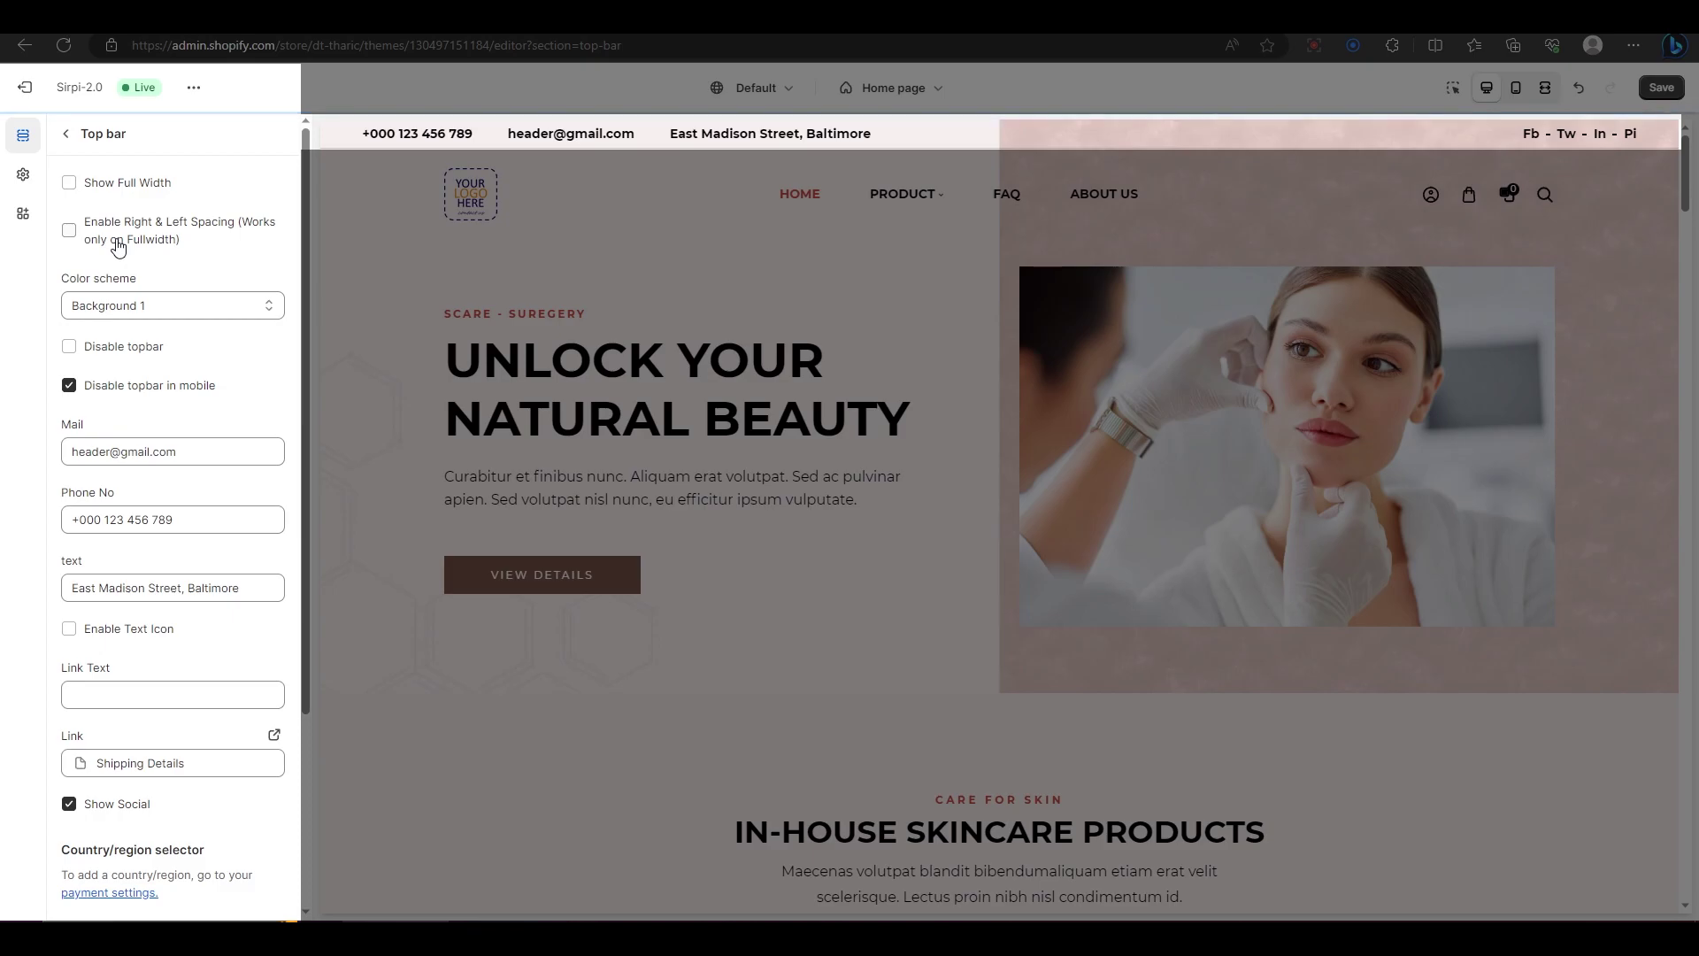
pyautogui.click(108, 185)
pyautogui.click(118, 229)
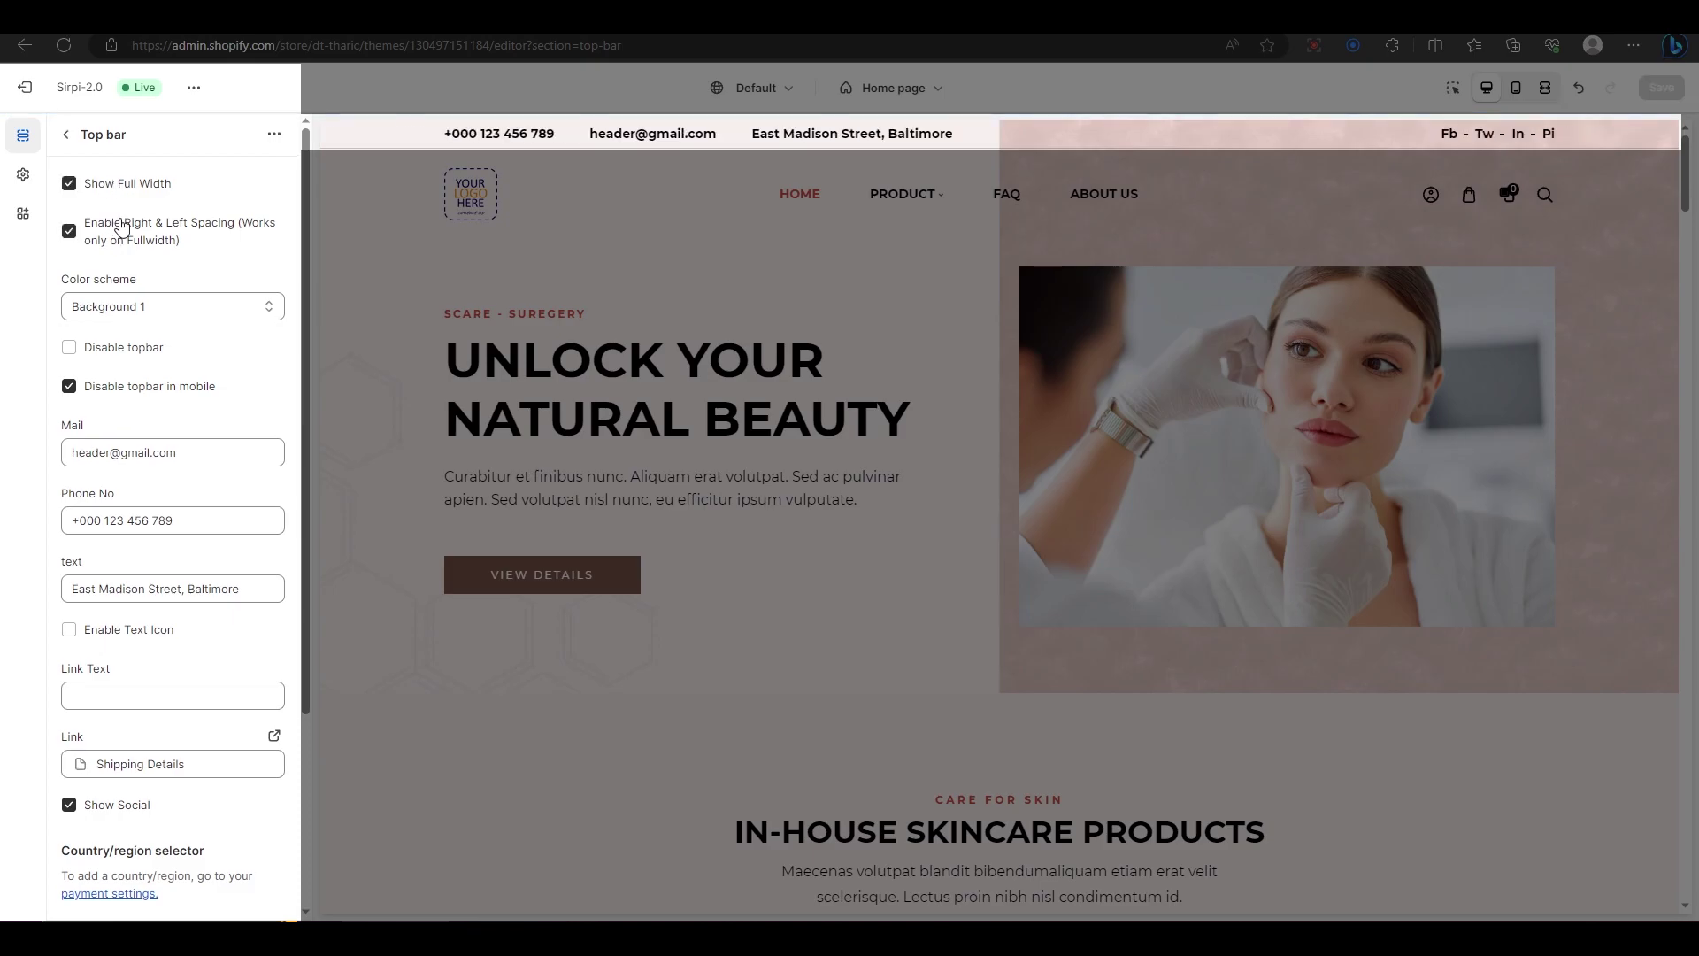
pyautogui.click(137, 306)
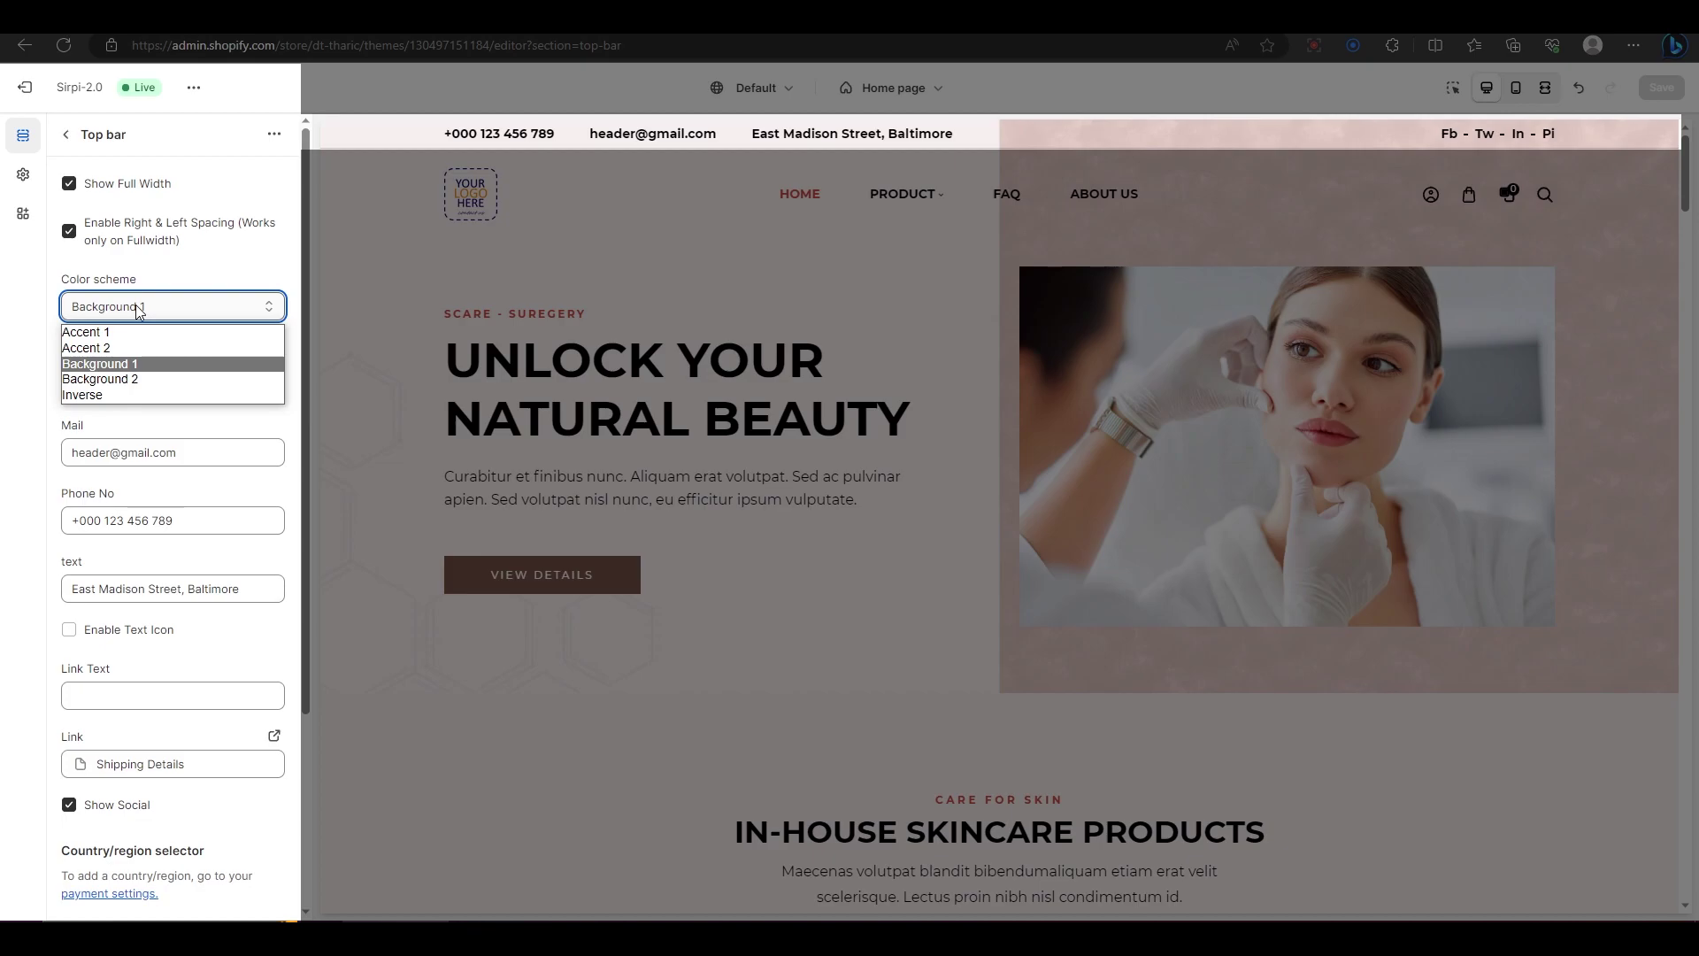
pyautogui.click(135, 304)
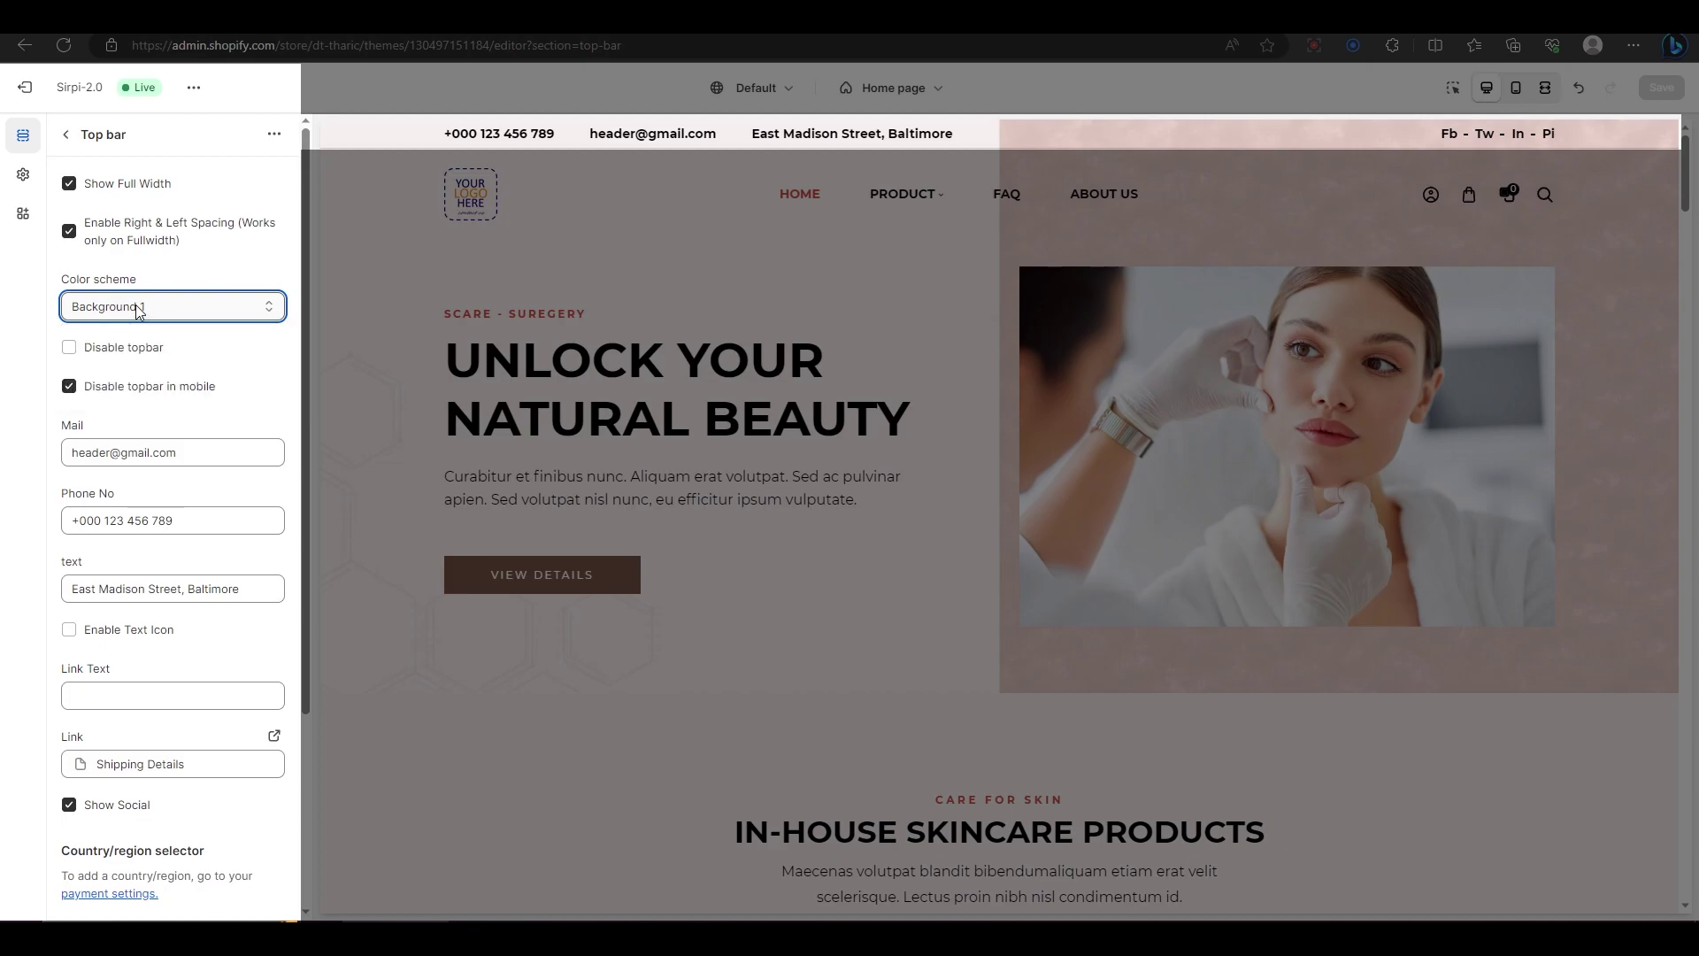
# Step: Replace the top bar's Mail field with a new info e-mail address, text icon left off
pyautogui.scroll(-1, 177, 319)
pyautogui.click(195, 328)
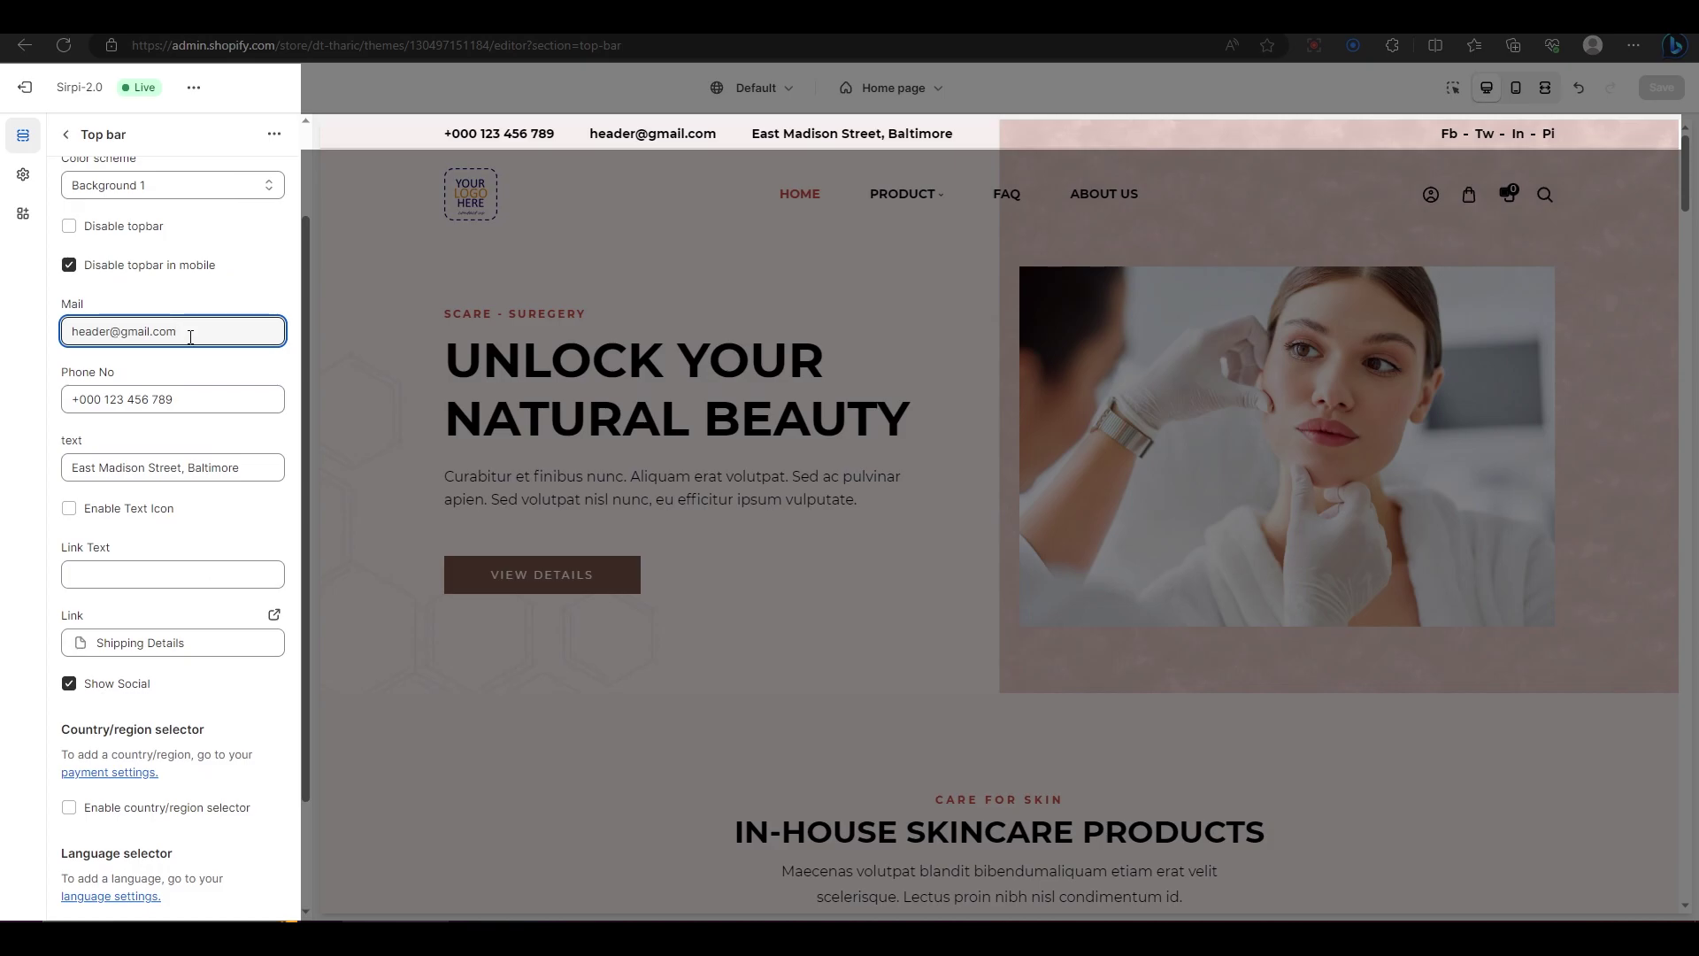
pyautogui.moveTo(190, 337); pyautogui.dragTo(69, 331)
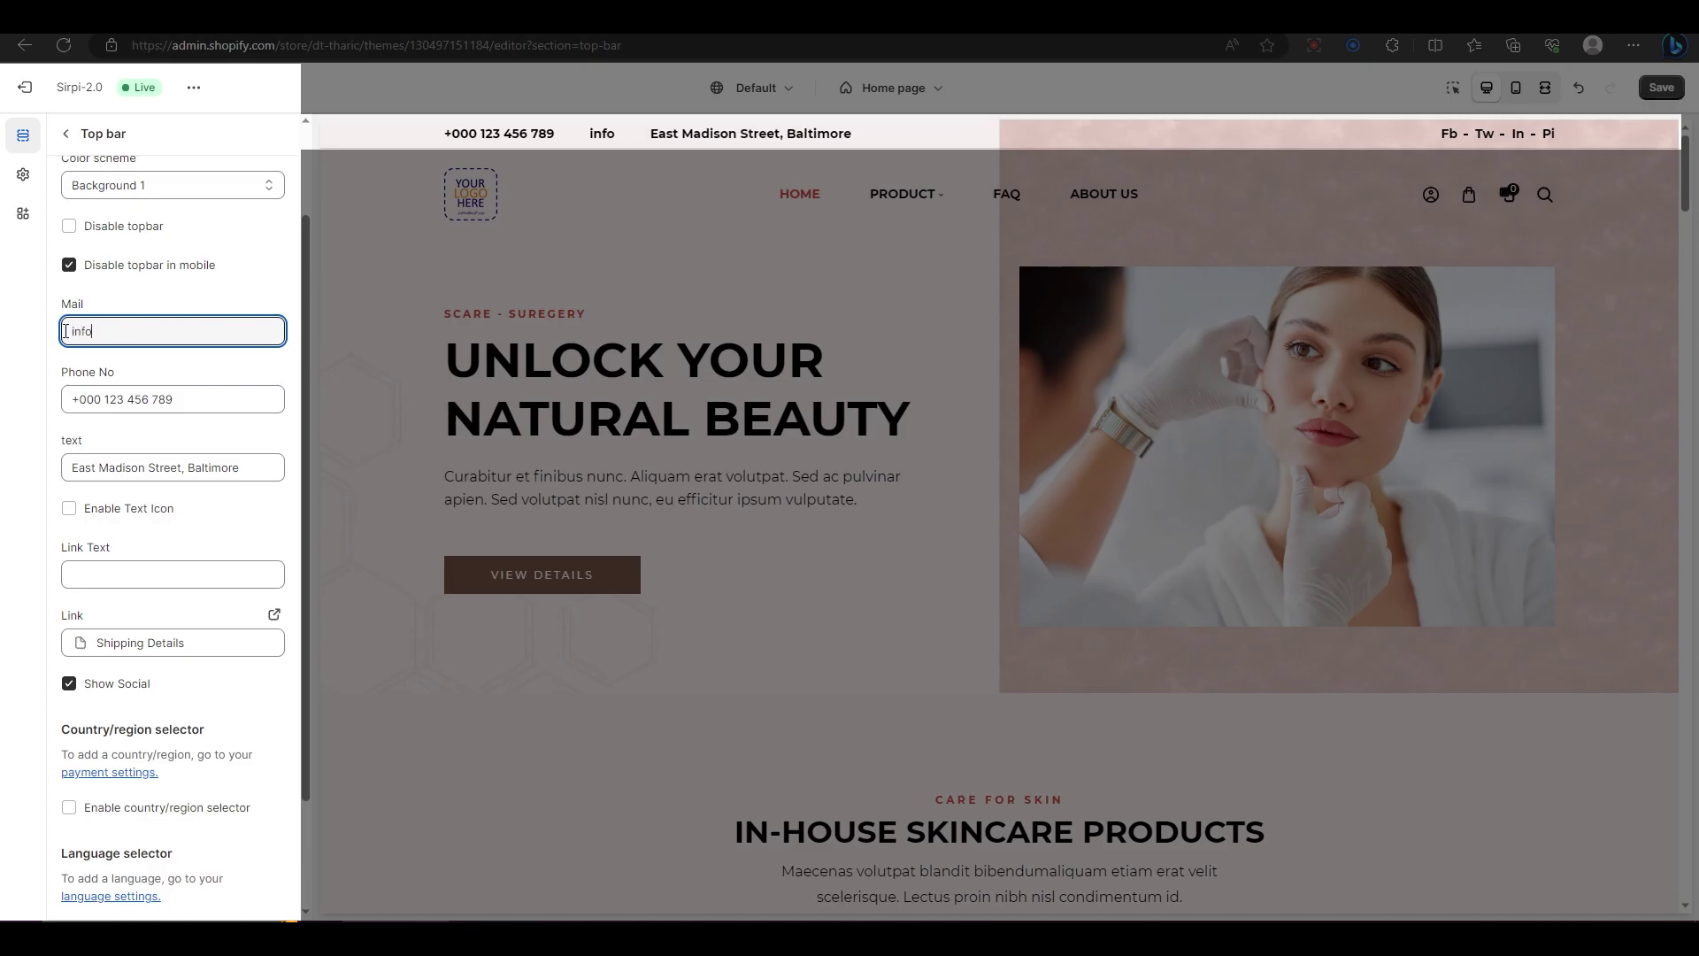
pyautogui.click(152, 516)
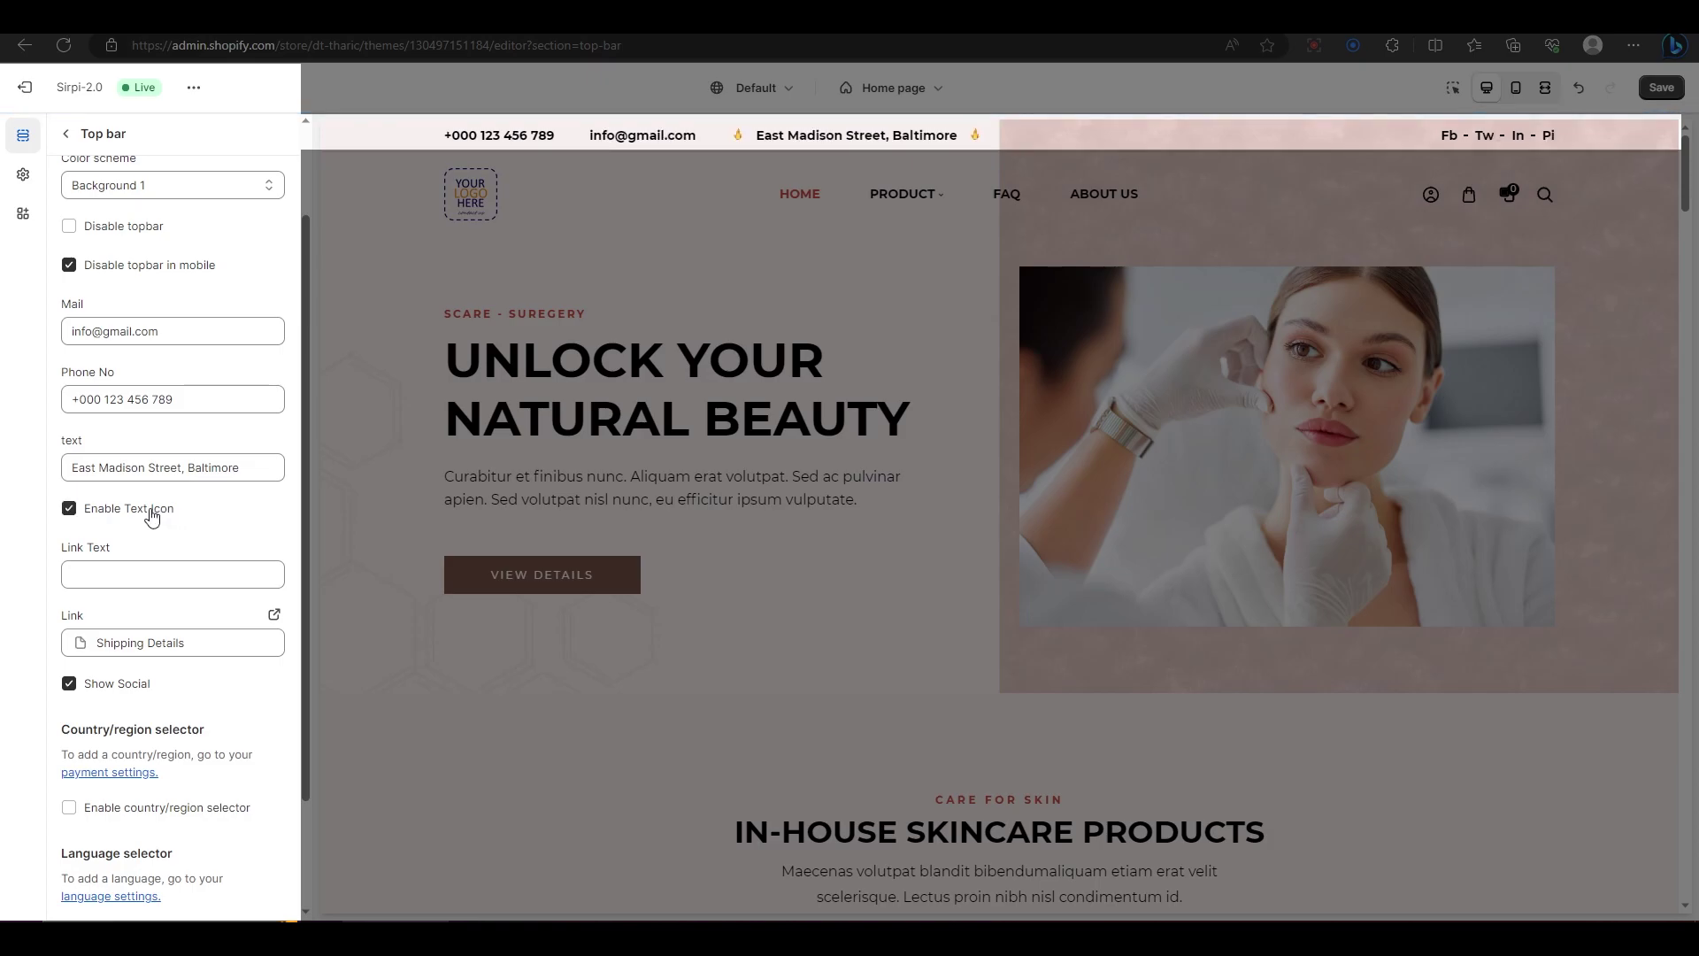
pyautogui.click(152, 516)
pyautogui.scroll(-2, 150, 513)
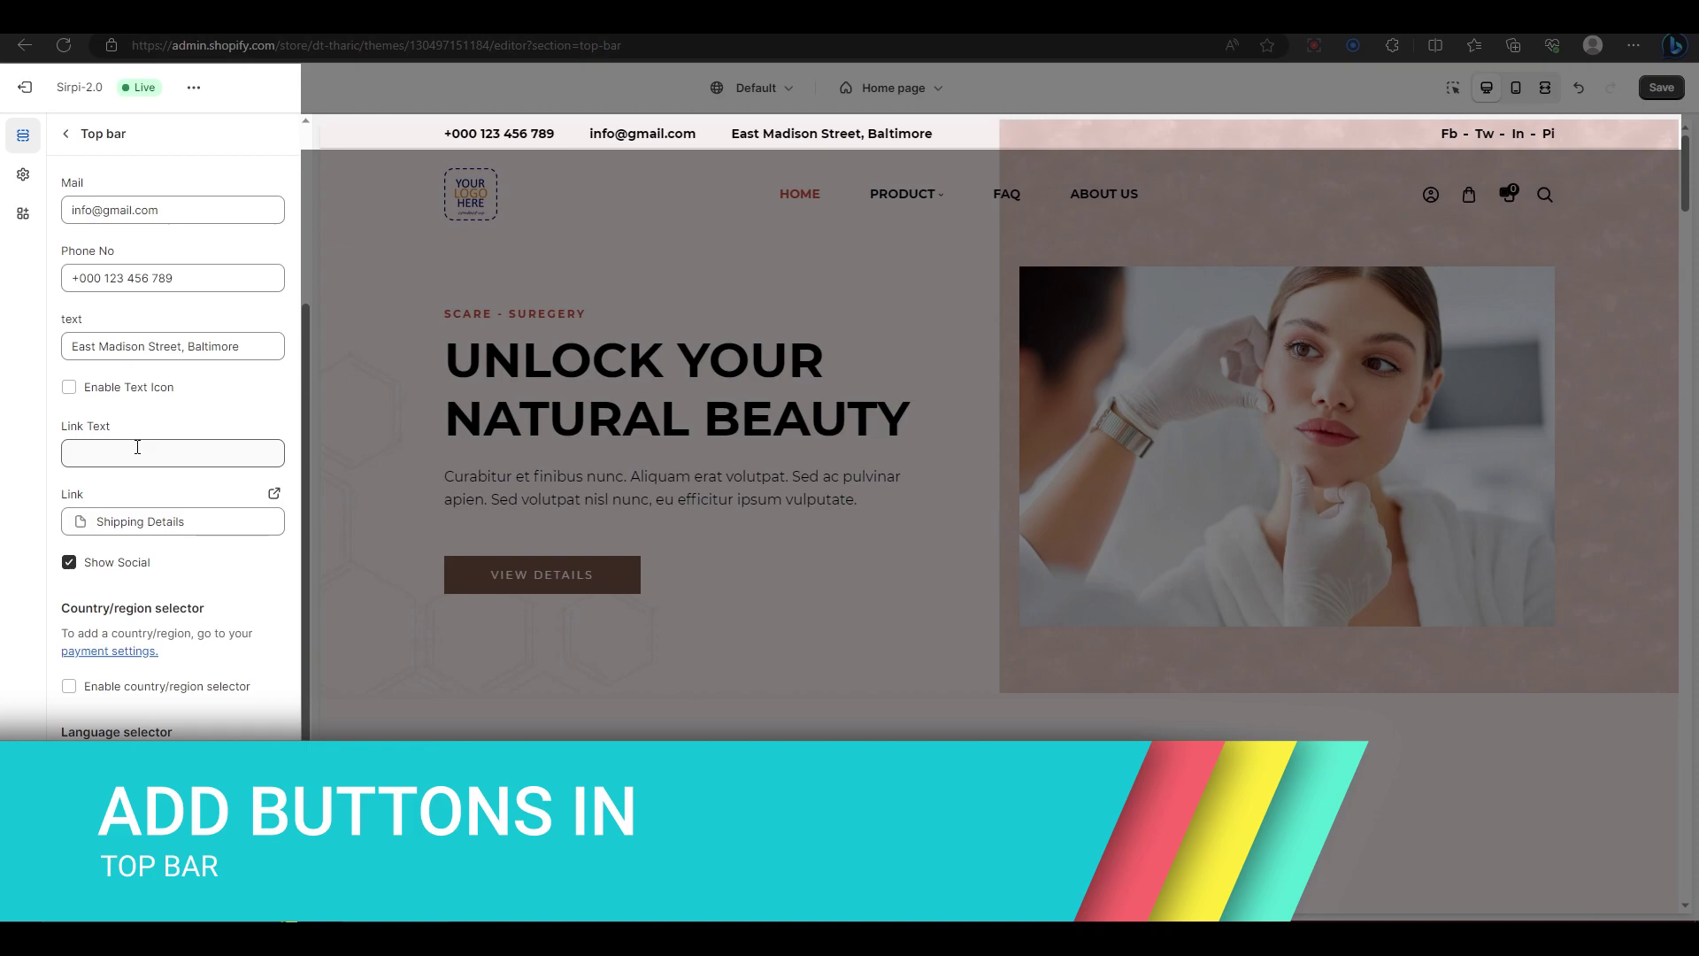
# Step: Type 'Sales' as the top bar link text and remove the Shipping Details link
pyautogui.click(137, 447)
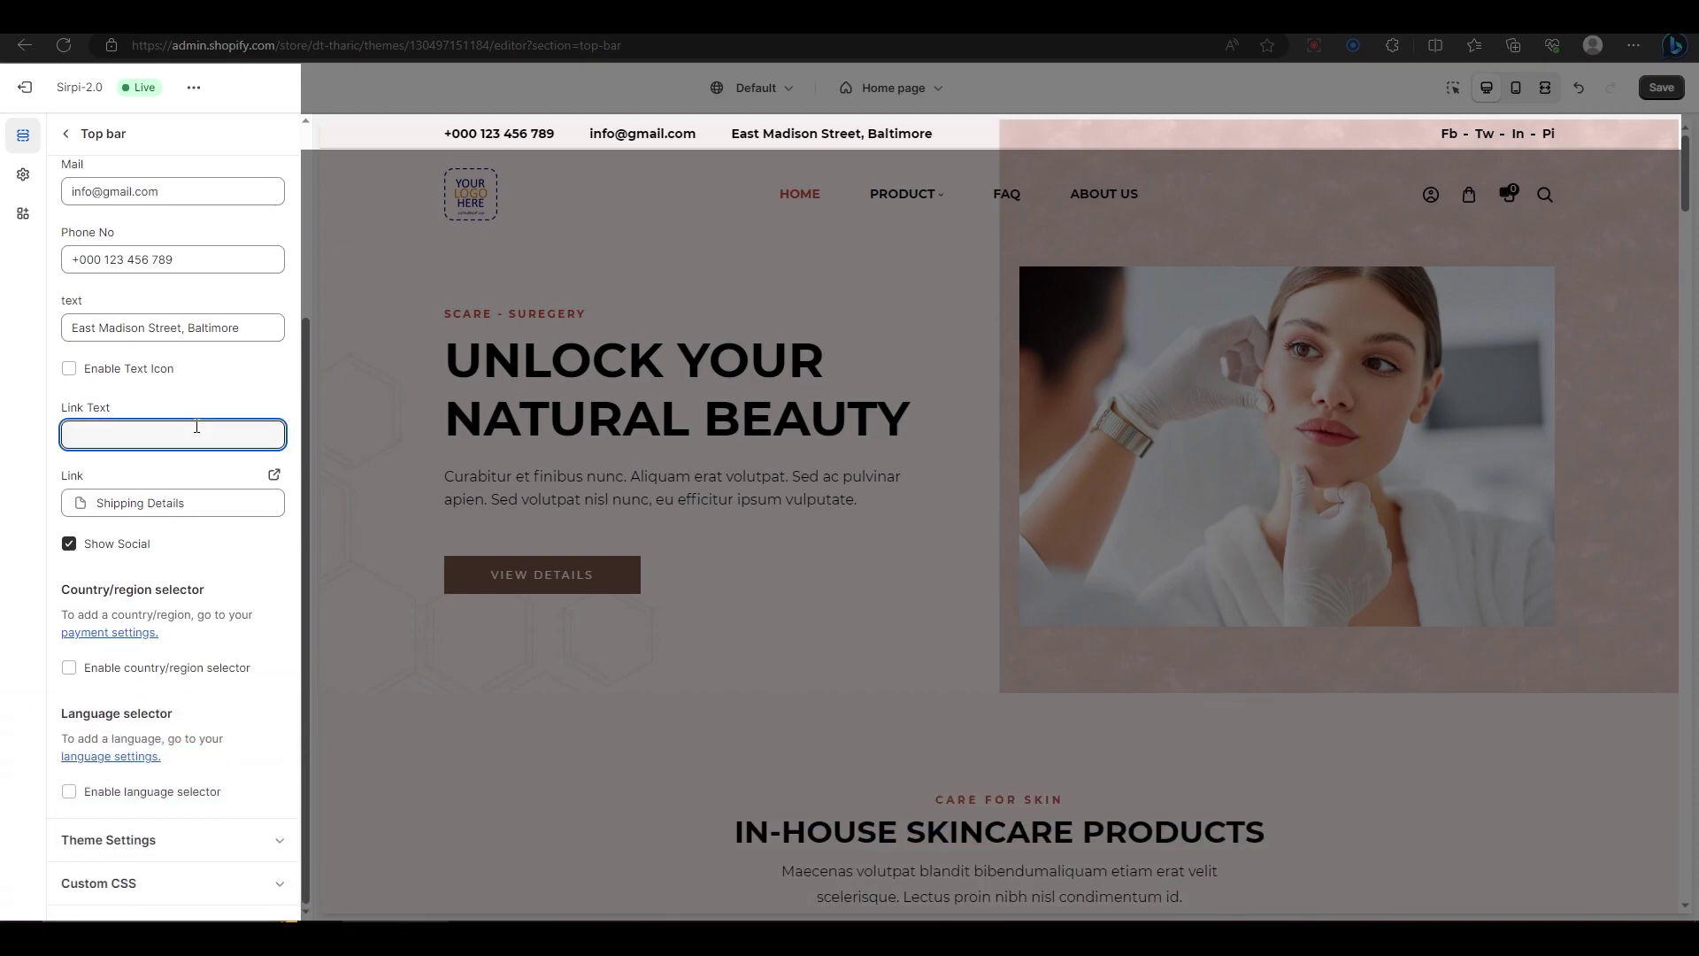
pyautogui.write('Sales')
pyautogui.scroll(-1, 208, 455)
pyautogui.click(177, 503)
pyautogui.click(263, 502)
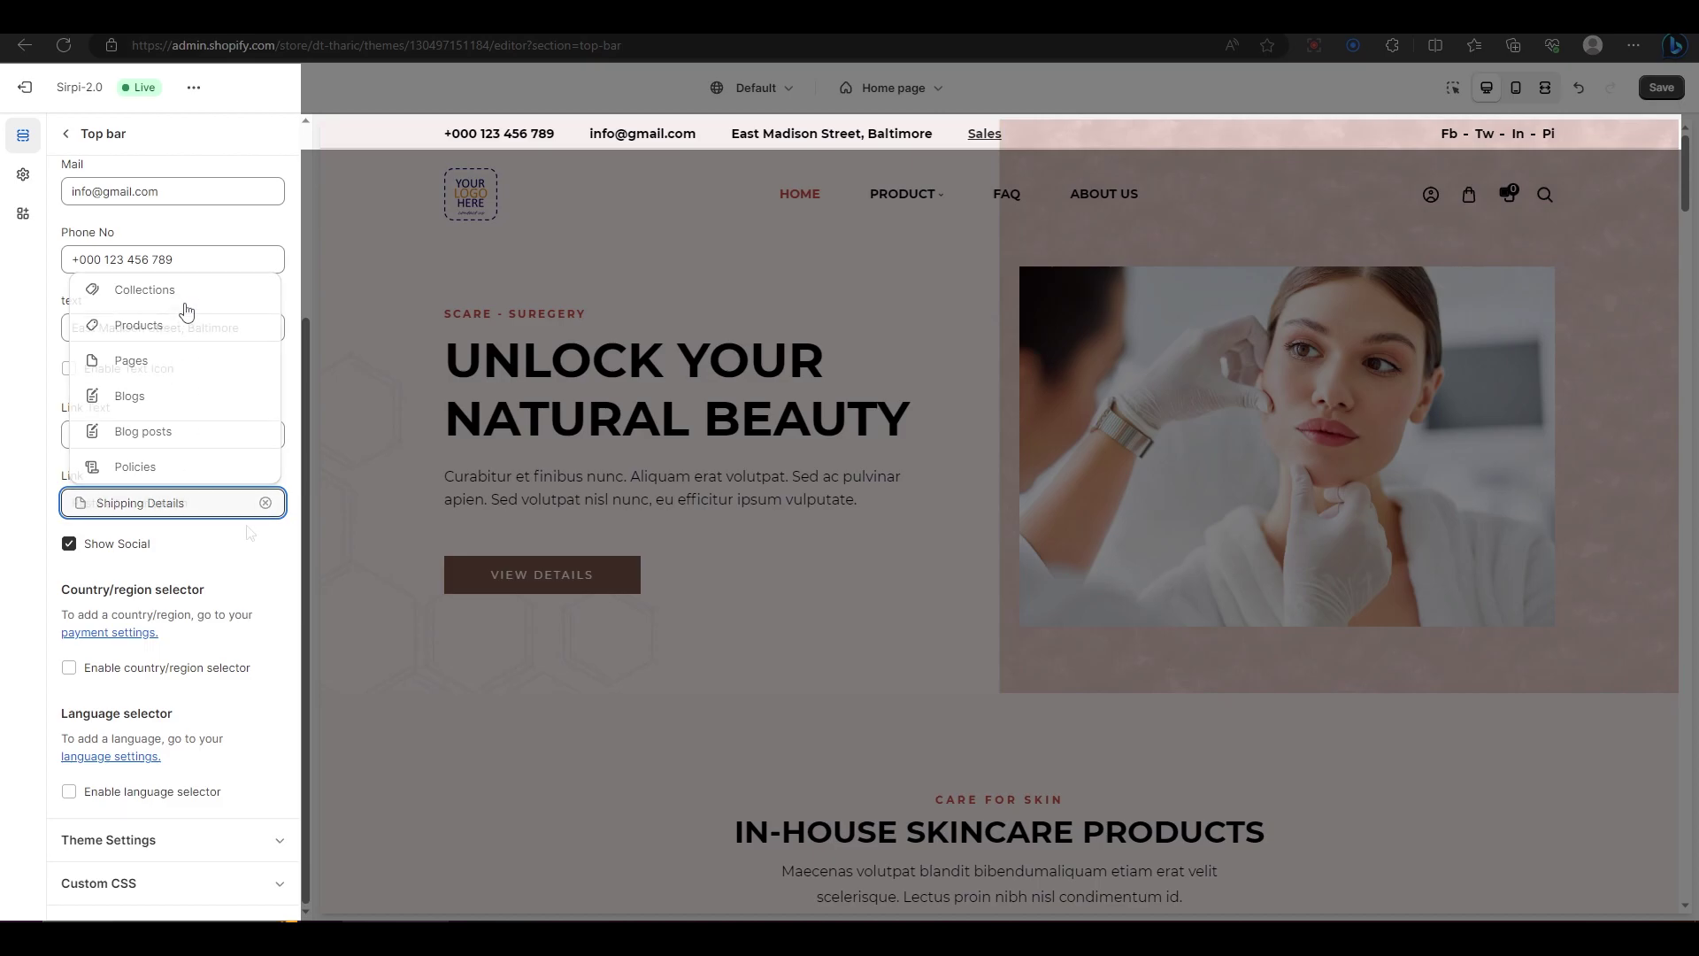
# Step: Enable the top bar language selector, leaving the country/region selector off
pyautogui.click(134, 669)
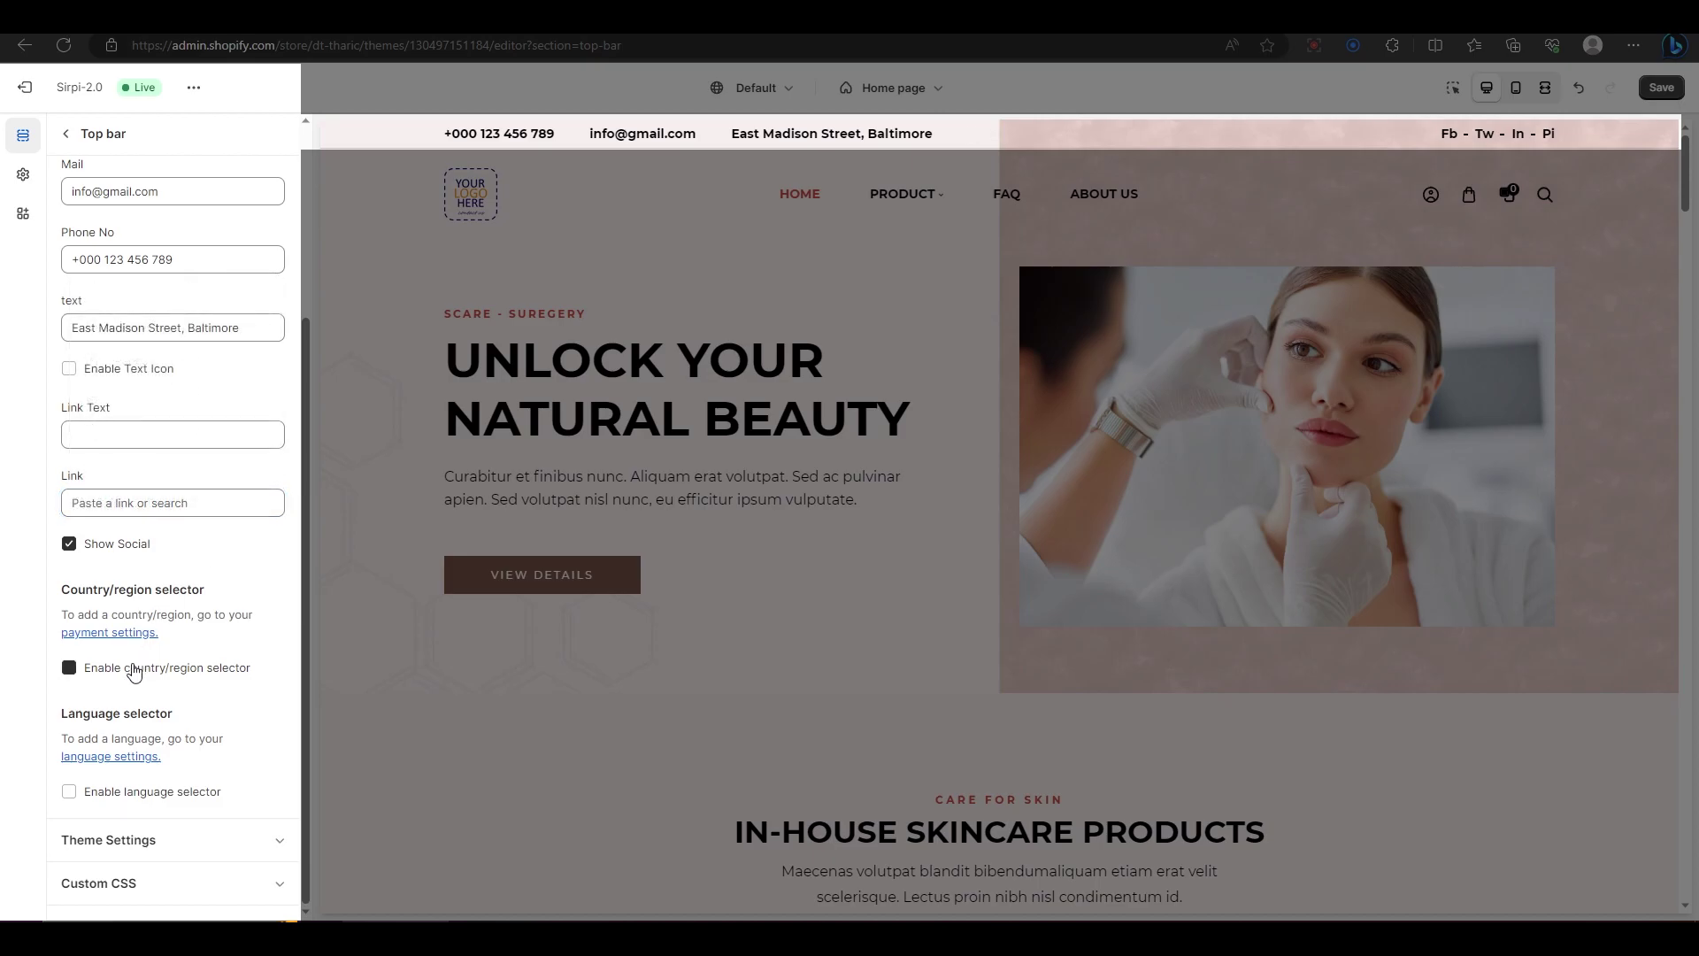
pyautogui.click(69, 668)
pyautogui.click(68, 795)
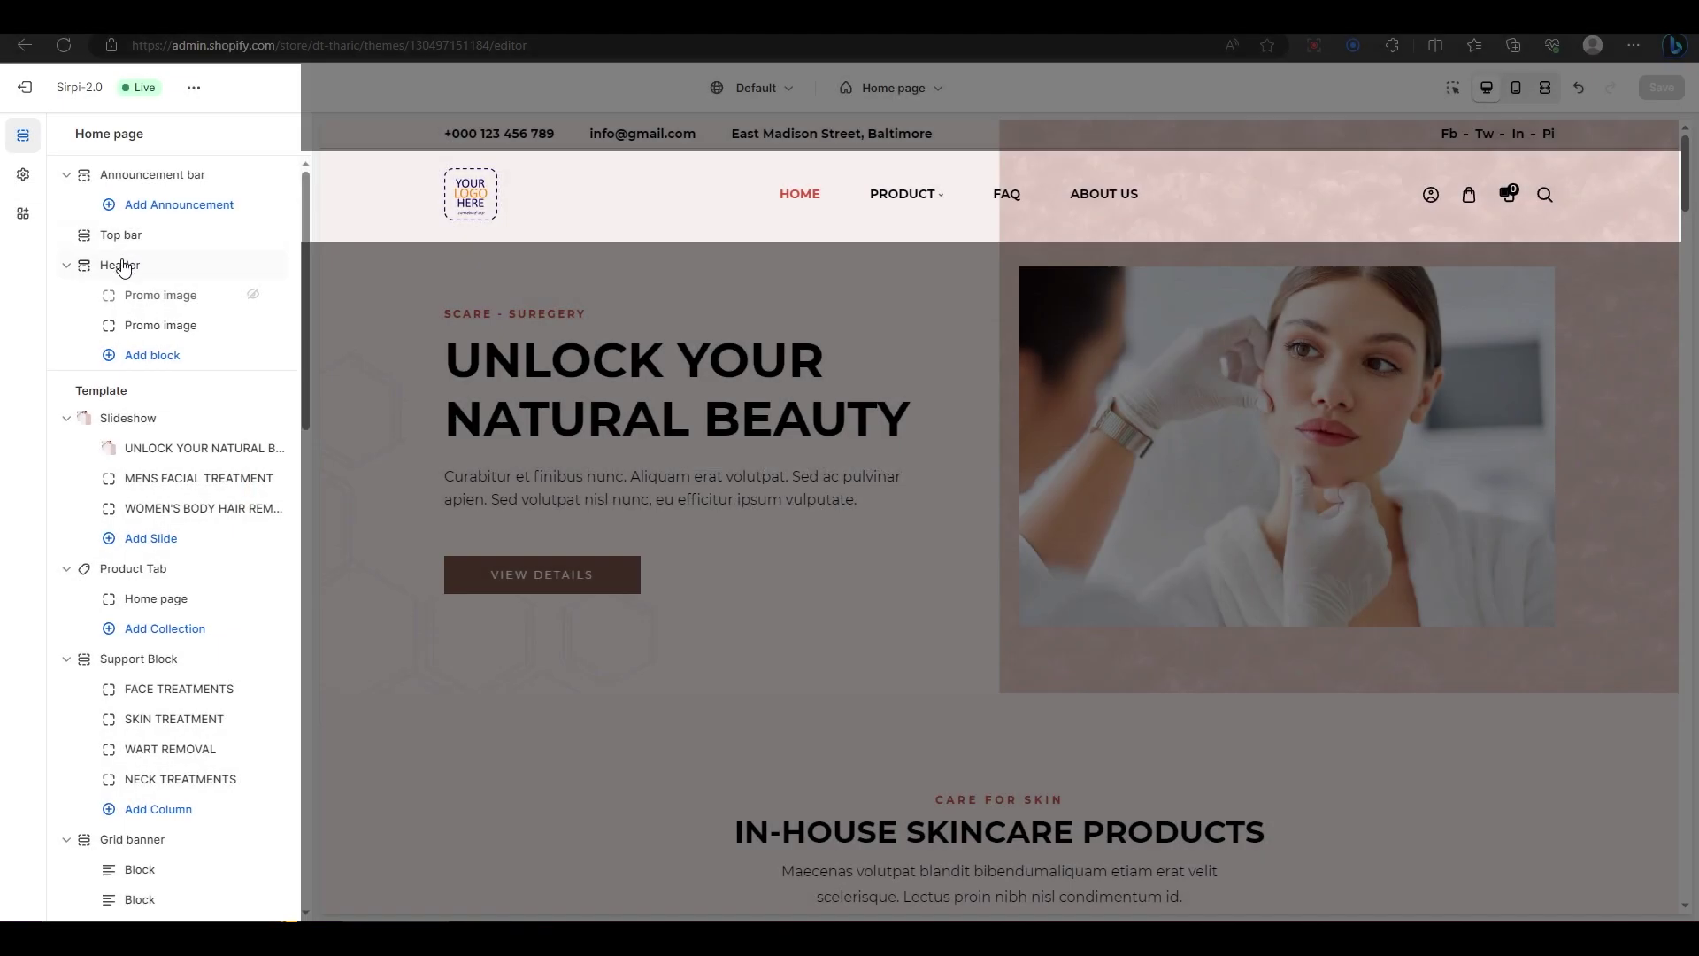
# Step: Open Header settings, keeping it full width with the Background 1 colour scheme
pyautogui.click(123, 266)
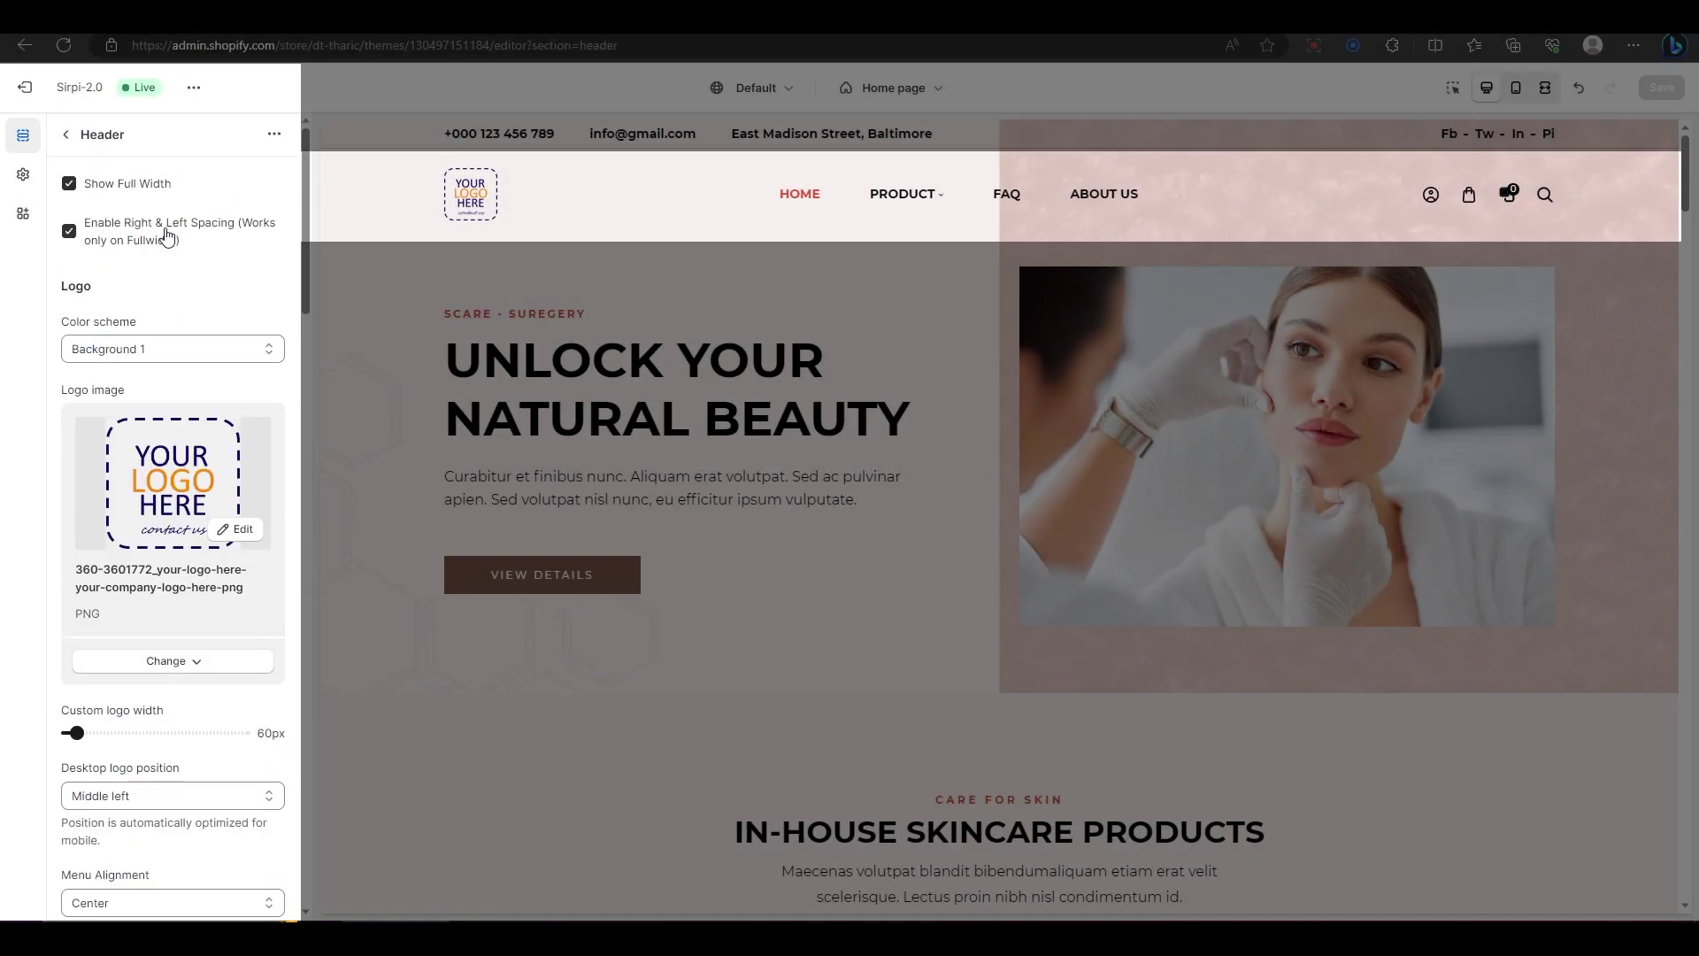
pyautogui.click(142, 187)
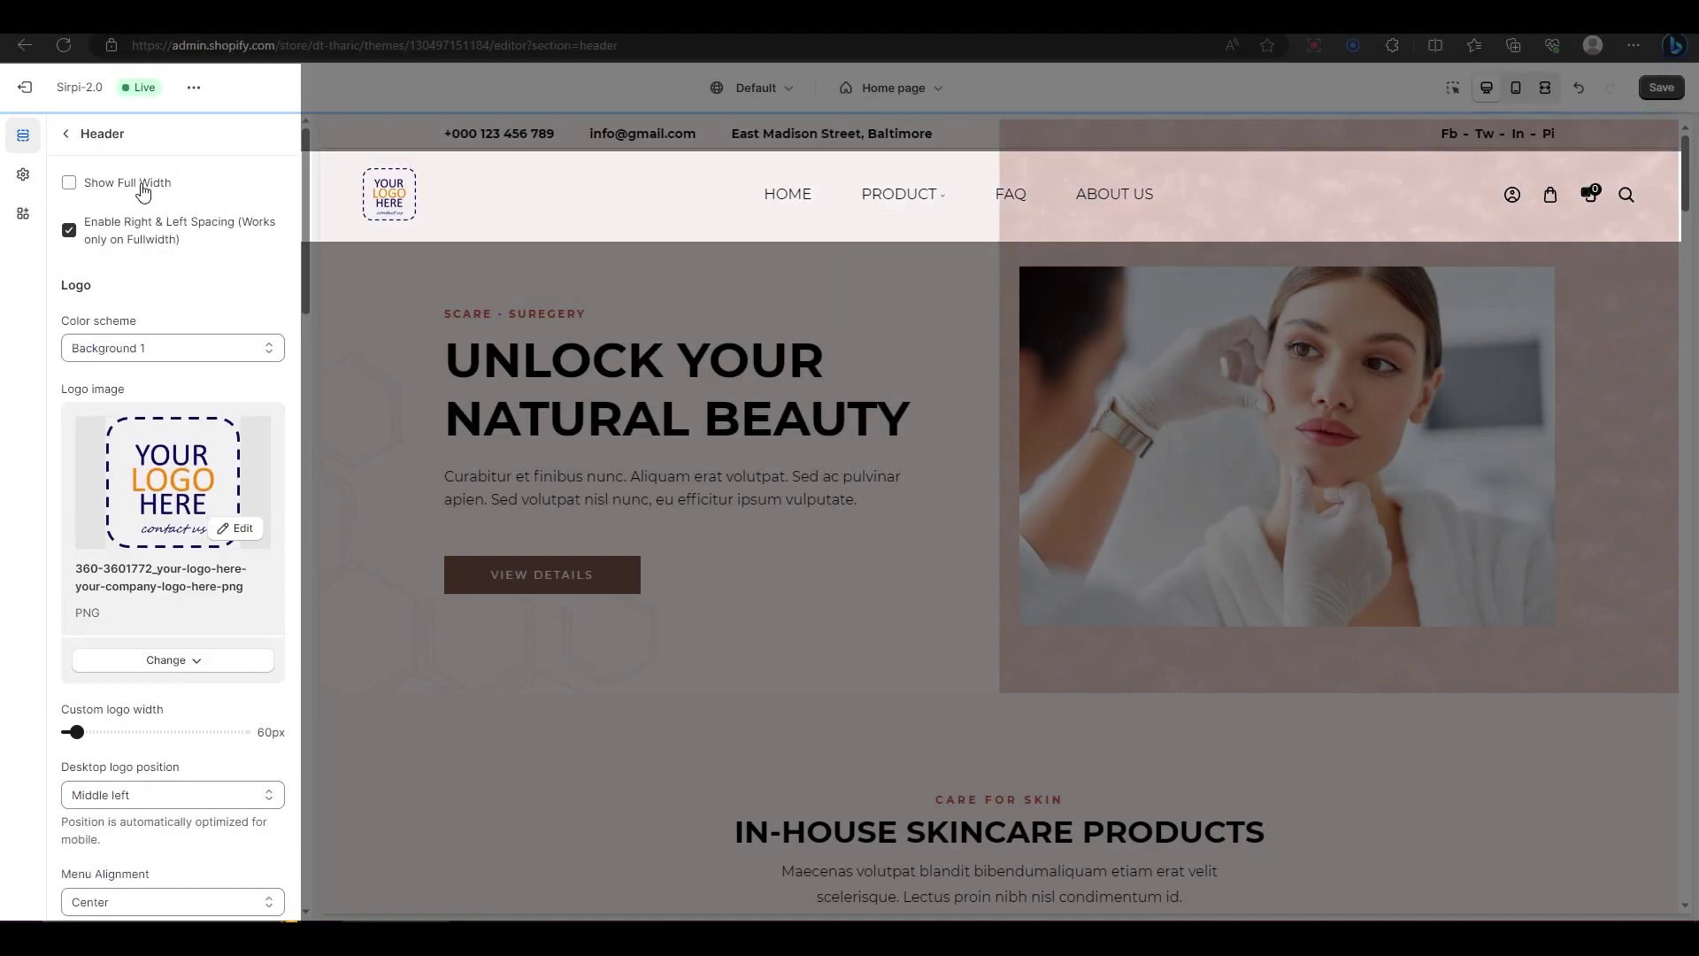
pyautogui.click(141, 189)
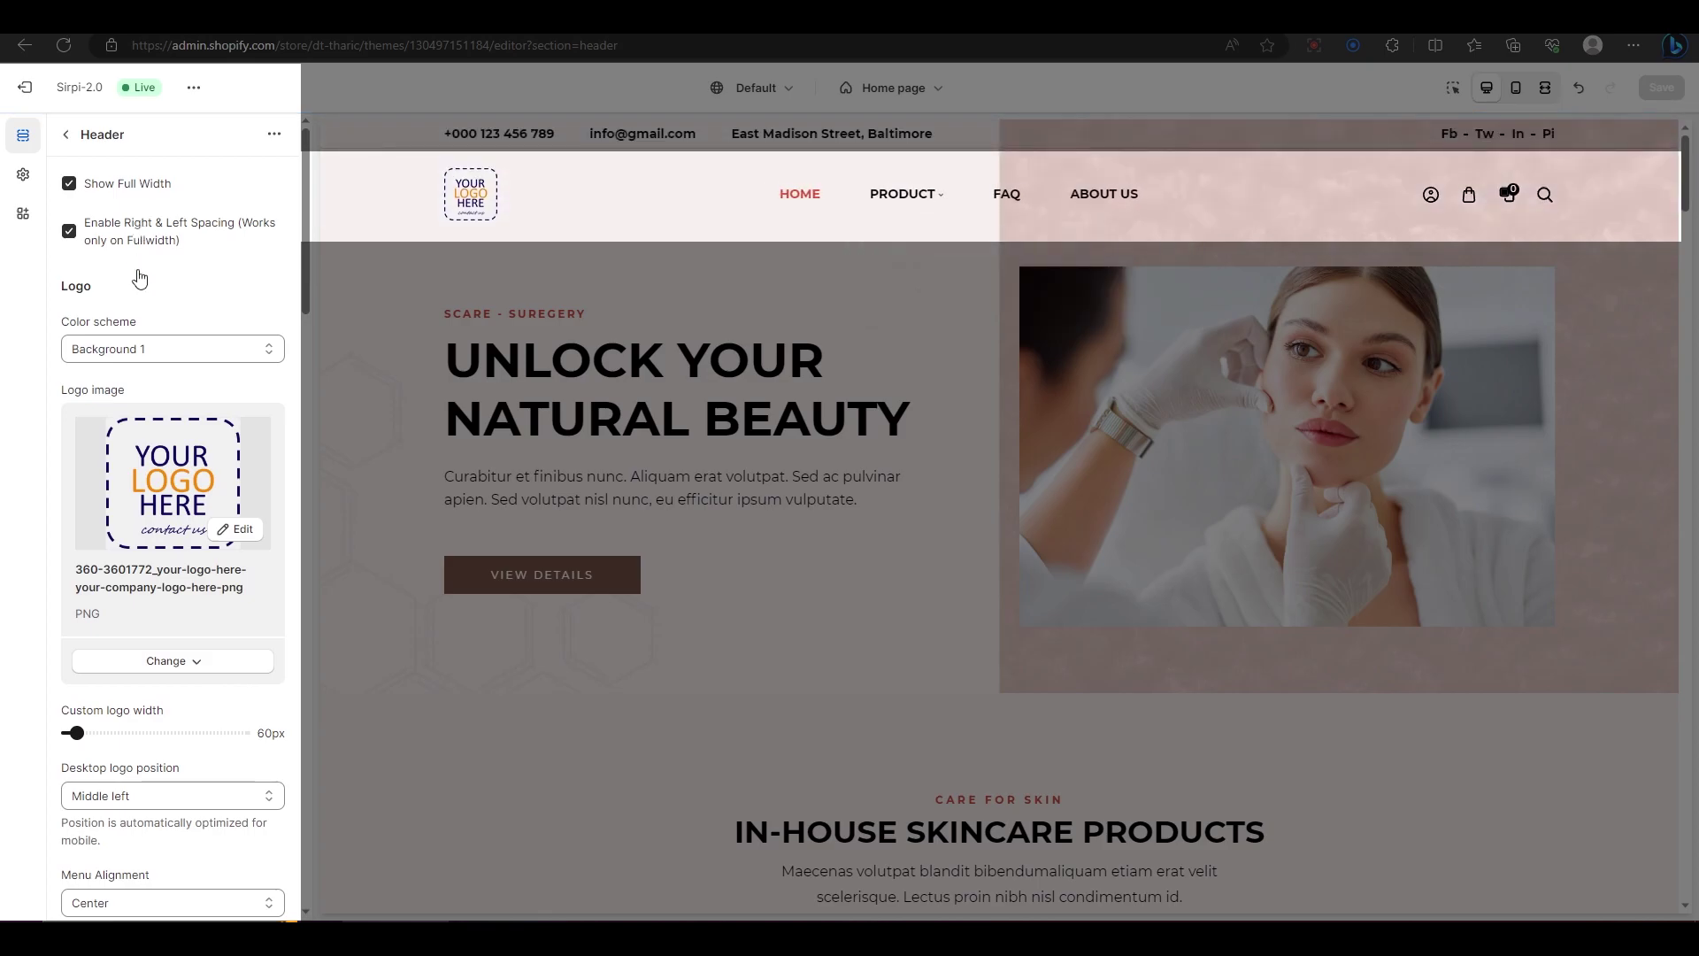
pyautogui.click(146, 352)
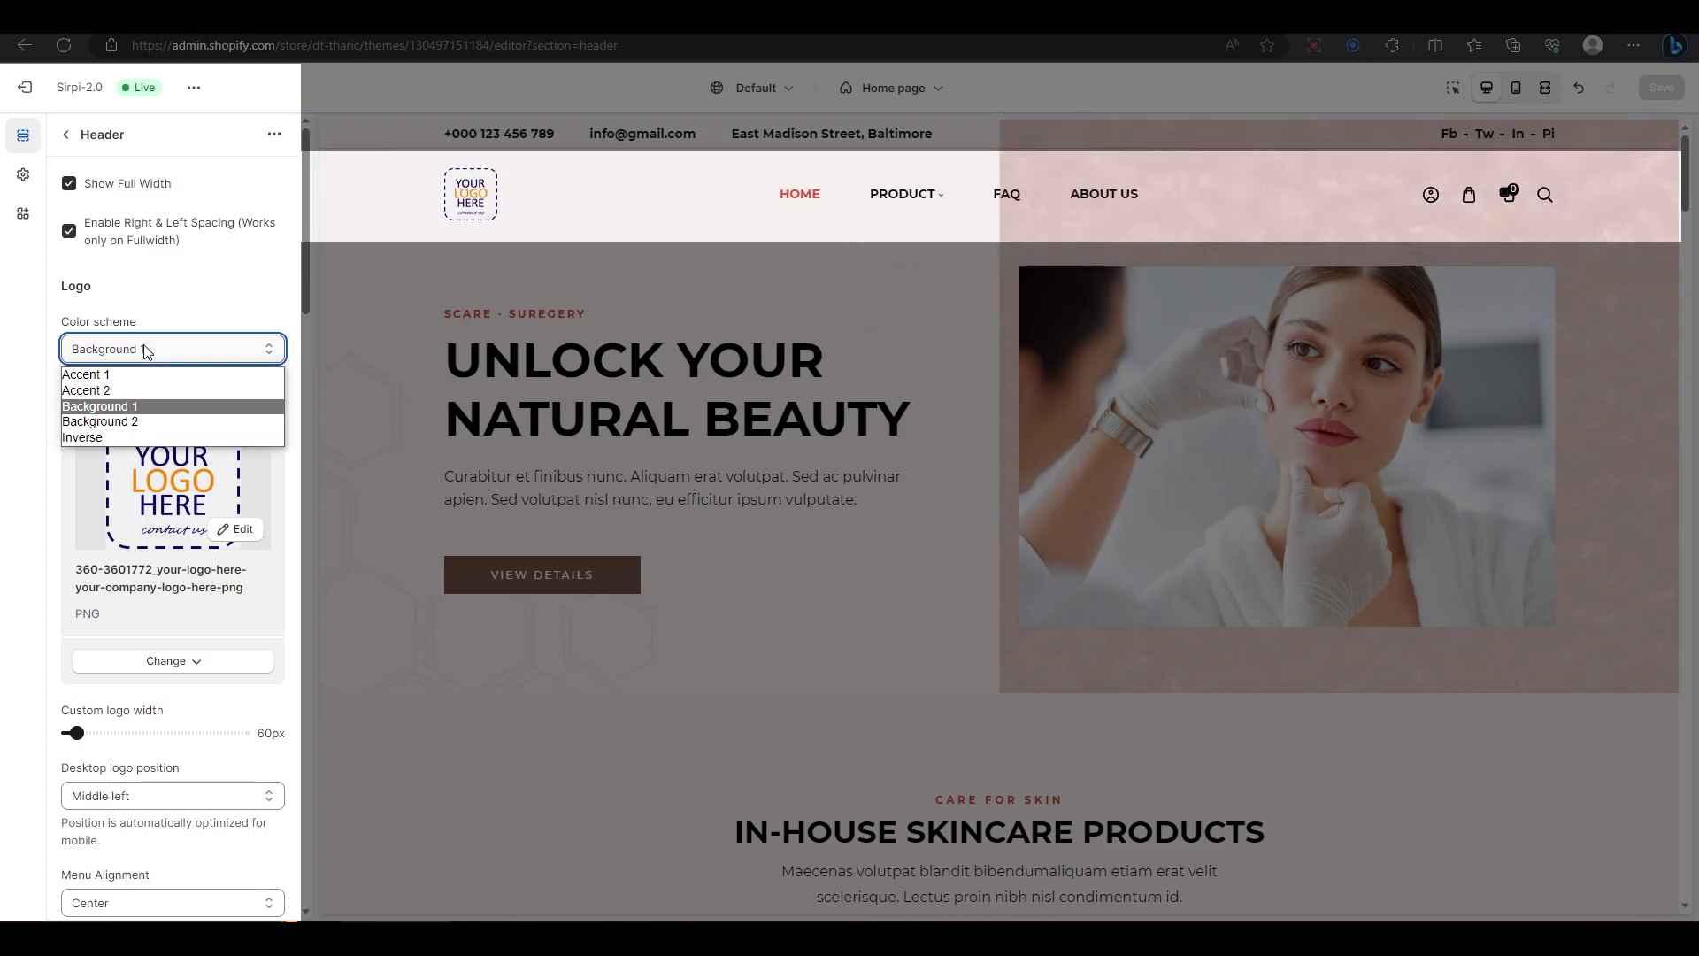
pyautogui.click(191, 308)
pyautogui.scroll(-1, 191, 308)
# Step: Swap the header logo for Logo_3 and set the custom logo width to 80px
pyautogui.click(160, 391)
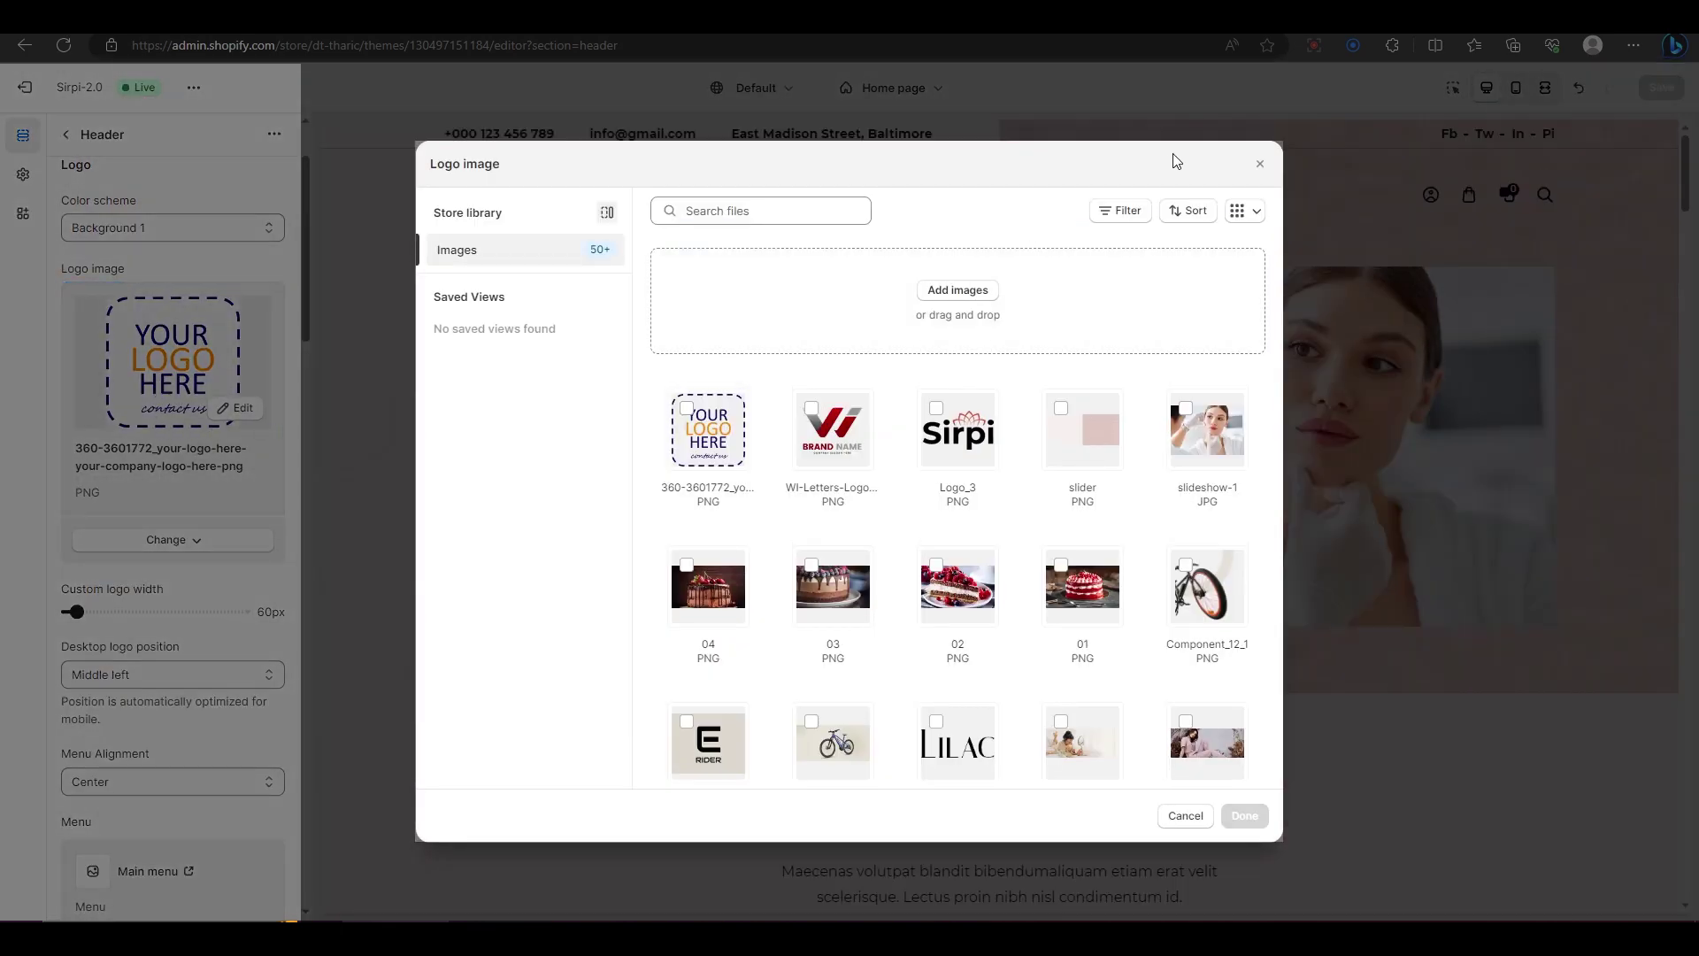
pyautogui.click(957, 434)
pyautogui.click(1242, 816)
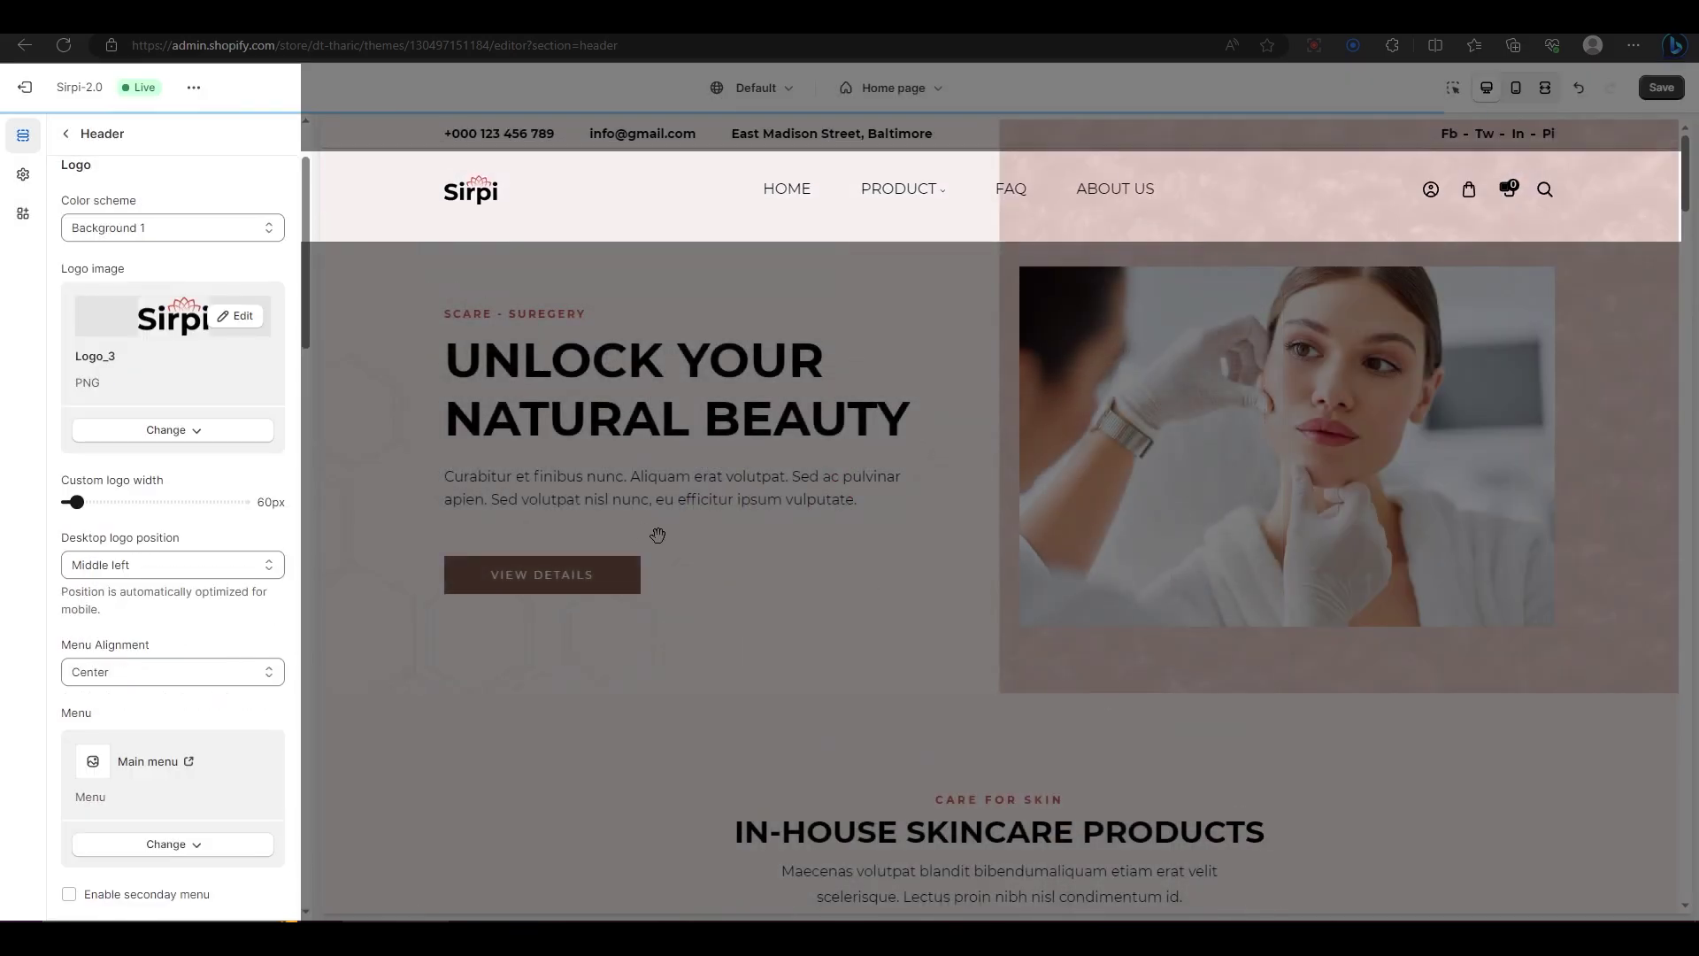
pyautogui.moveTo(80, 503); pyautogui.dragTo(92, 505)
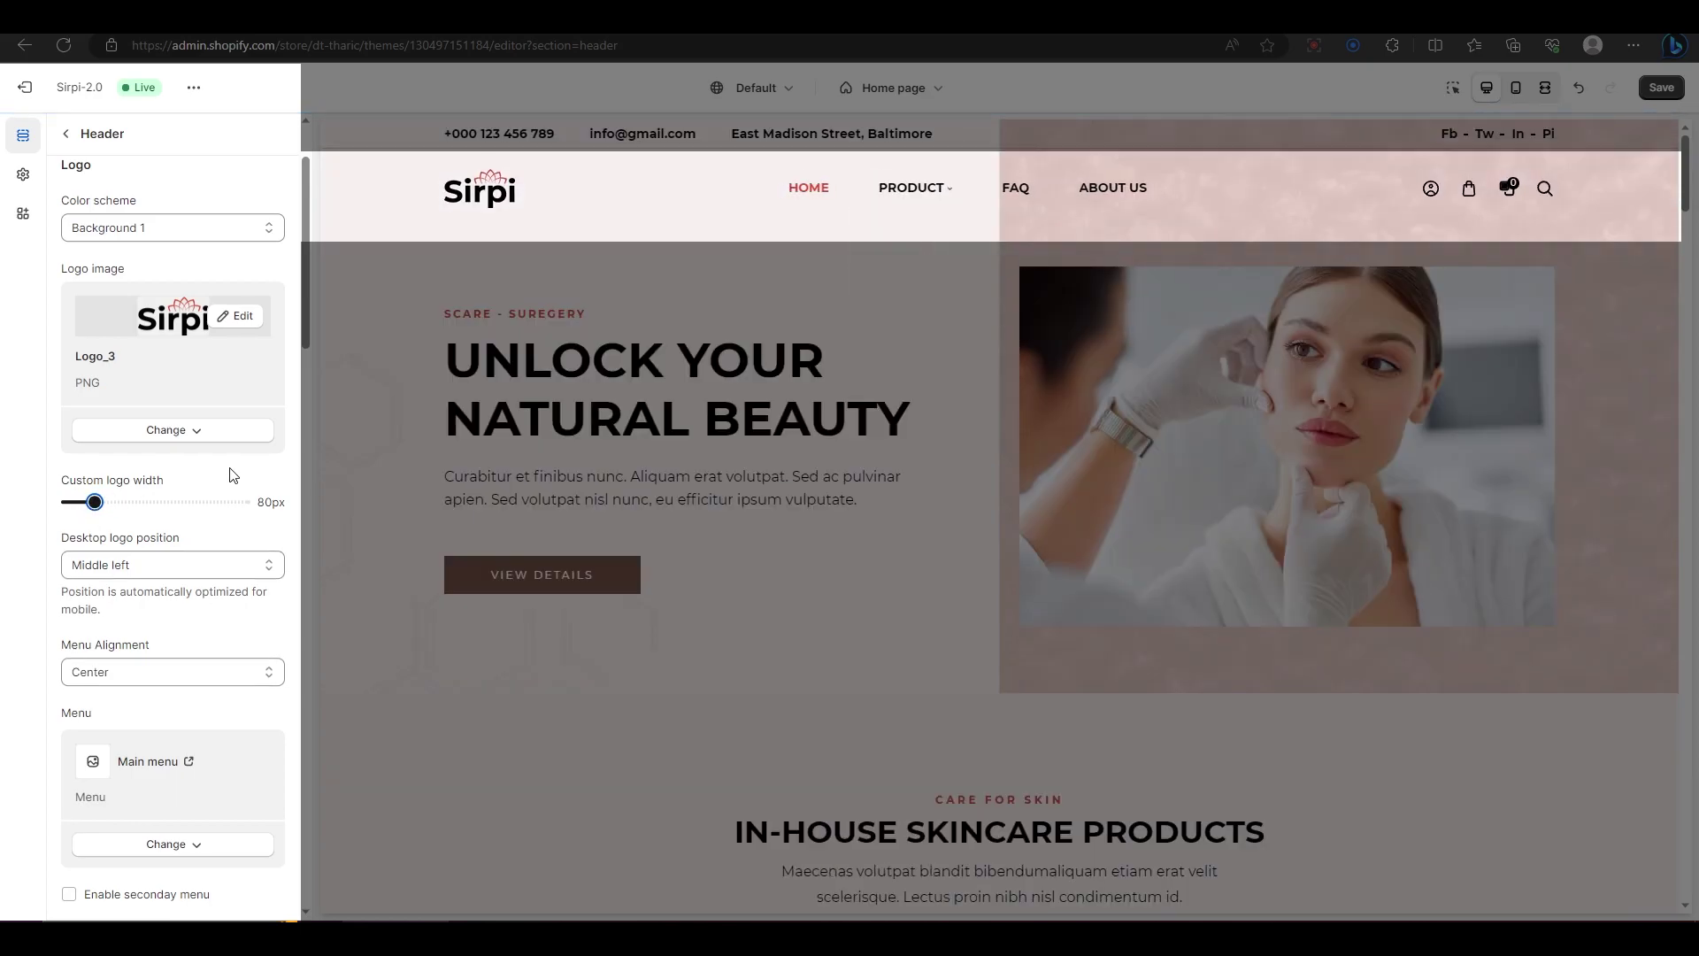
pyautogui.scroll(-1, 233, 475)
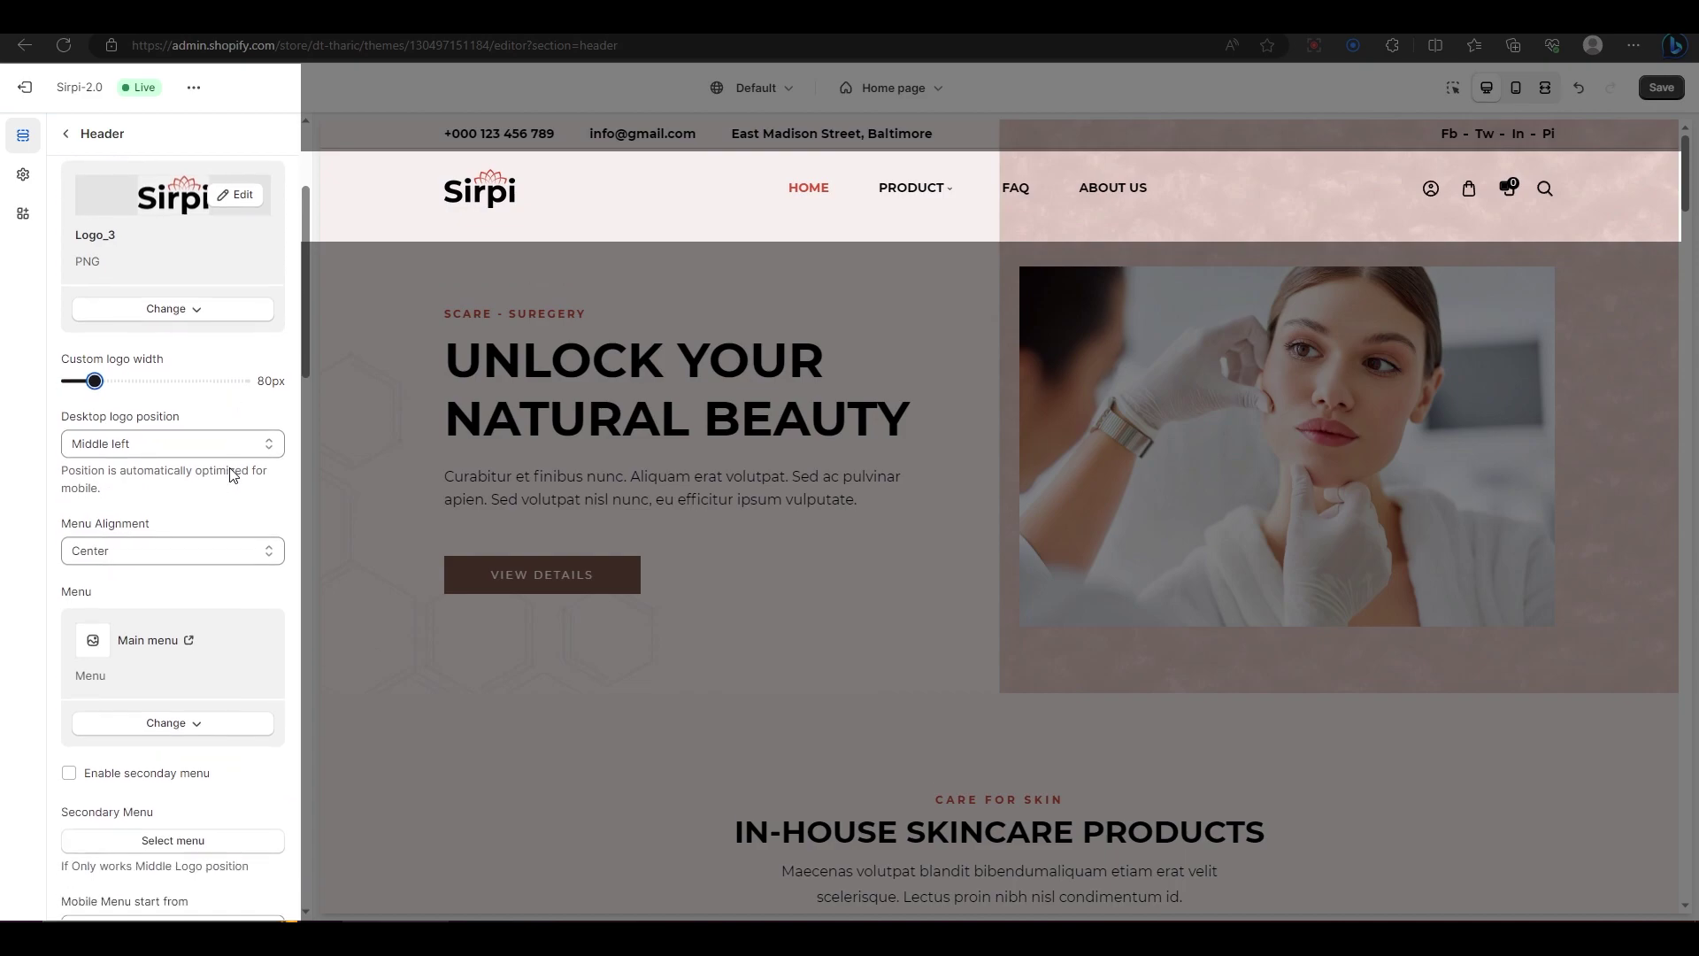
# Step: Keep the desktop logo at Middle left and the menu alignment at Center
pyautogui.click(221, 445)
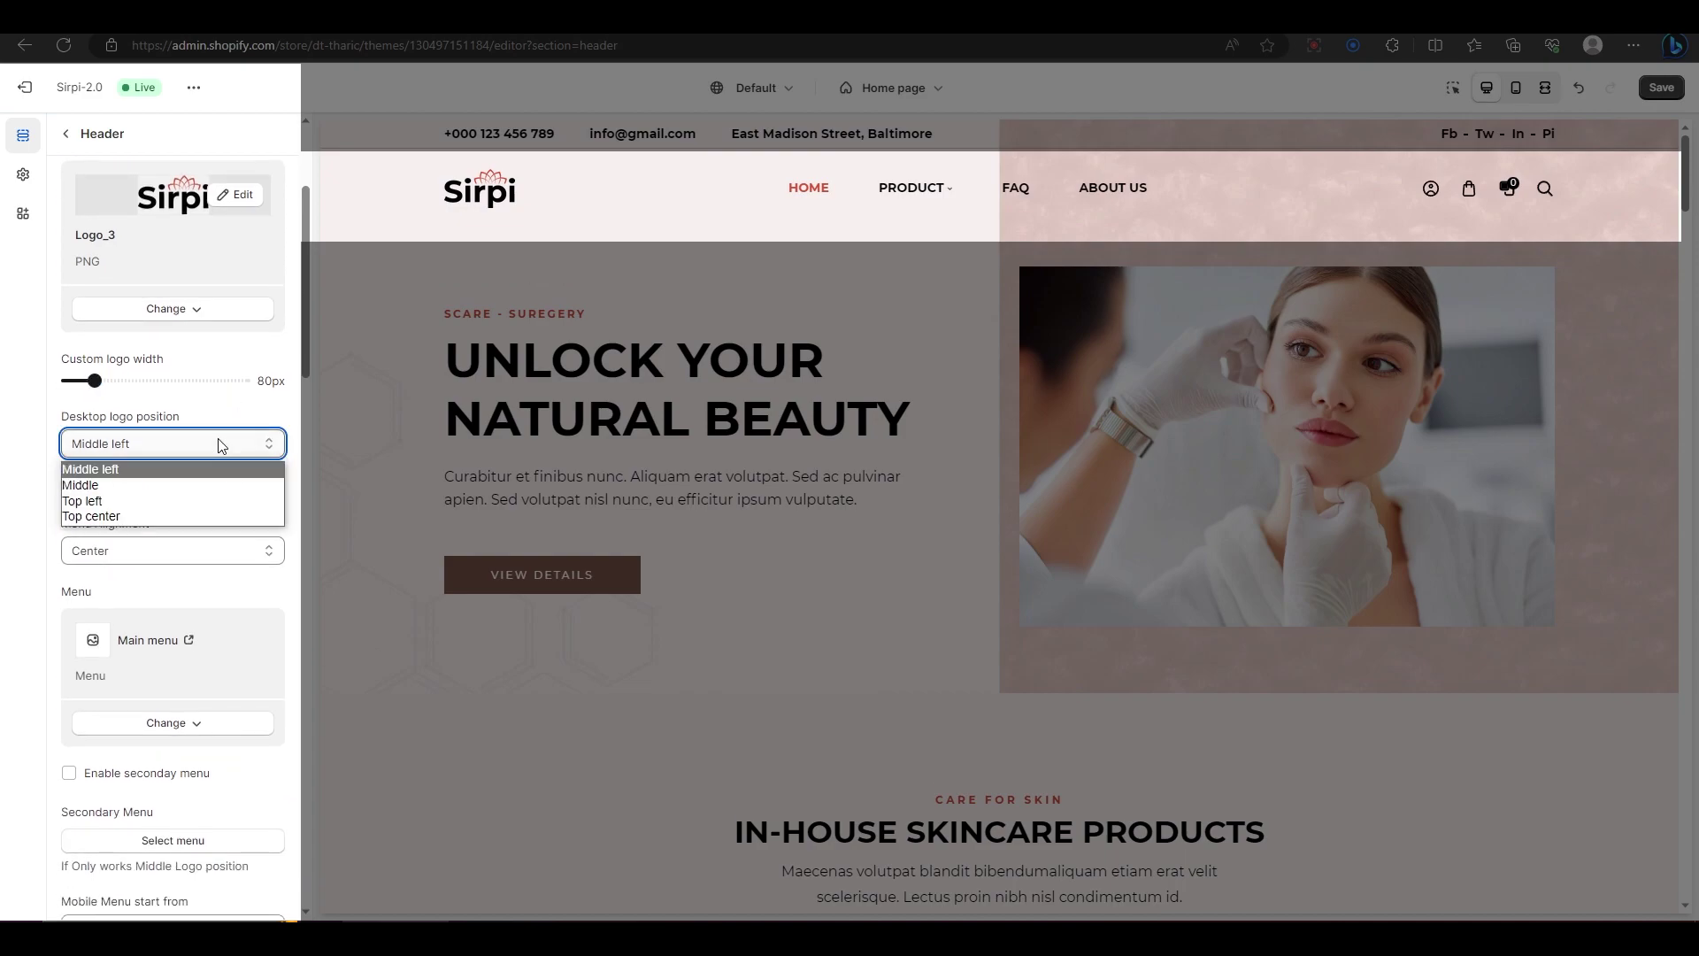
pyautogui.click(205, 483)
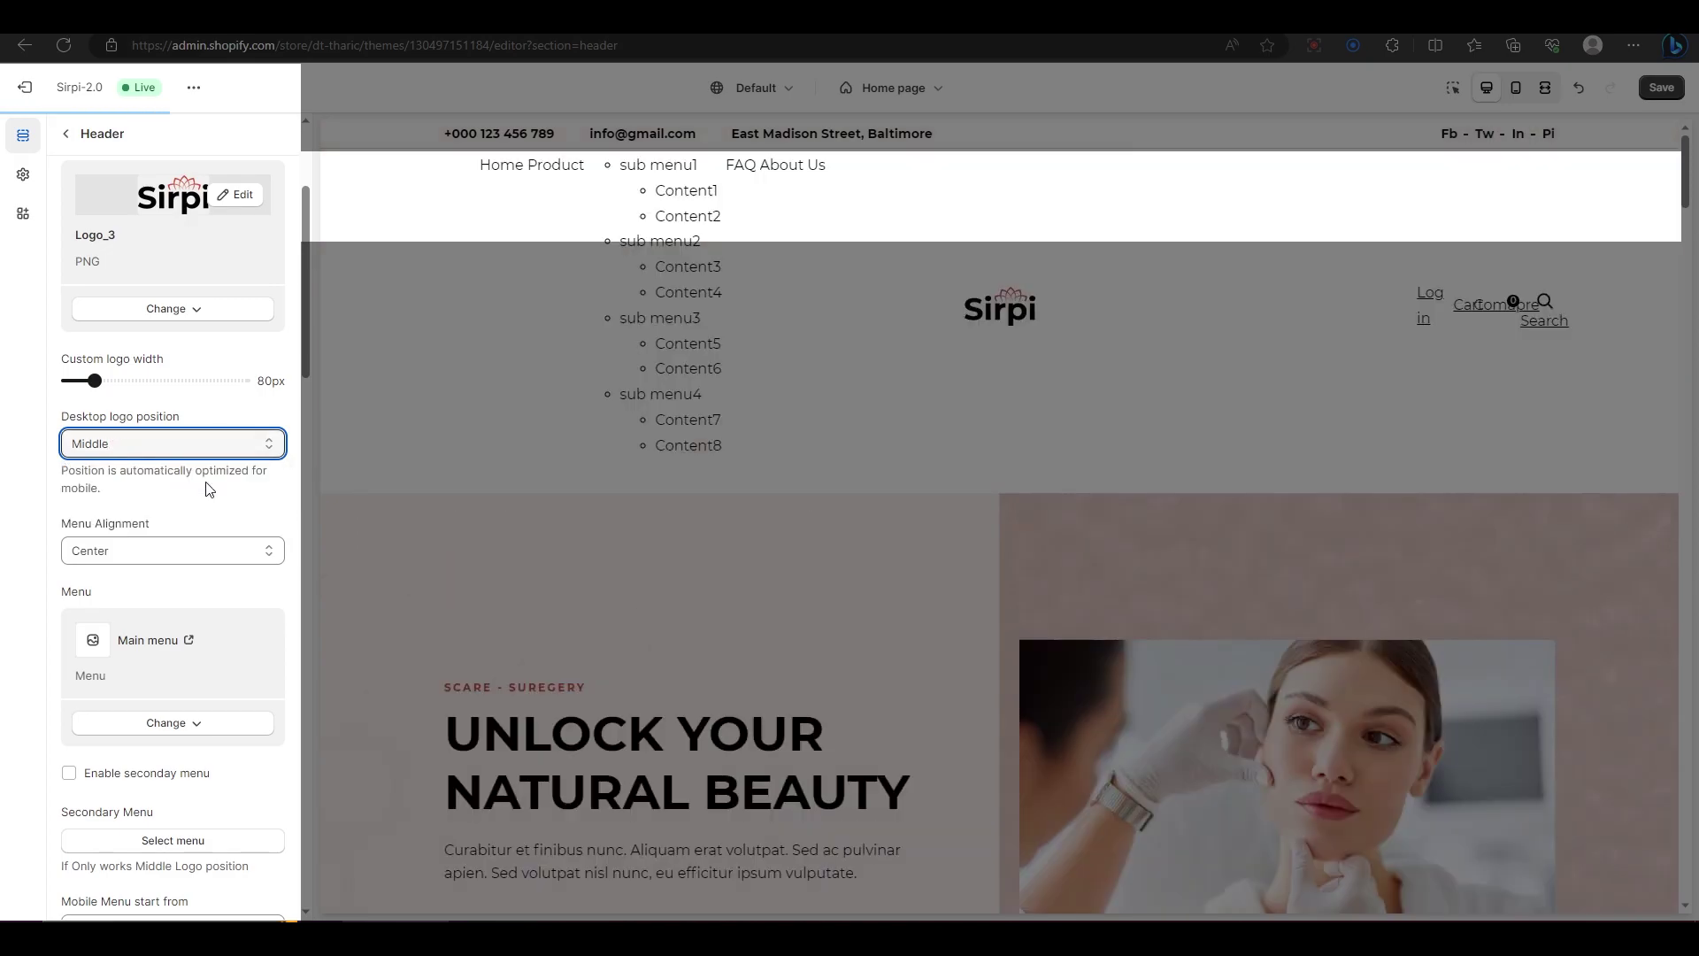
pyautogui.press('Up')
pyautogui.click(177, 553)
pyautogui.click(173, 578)
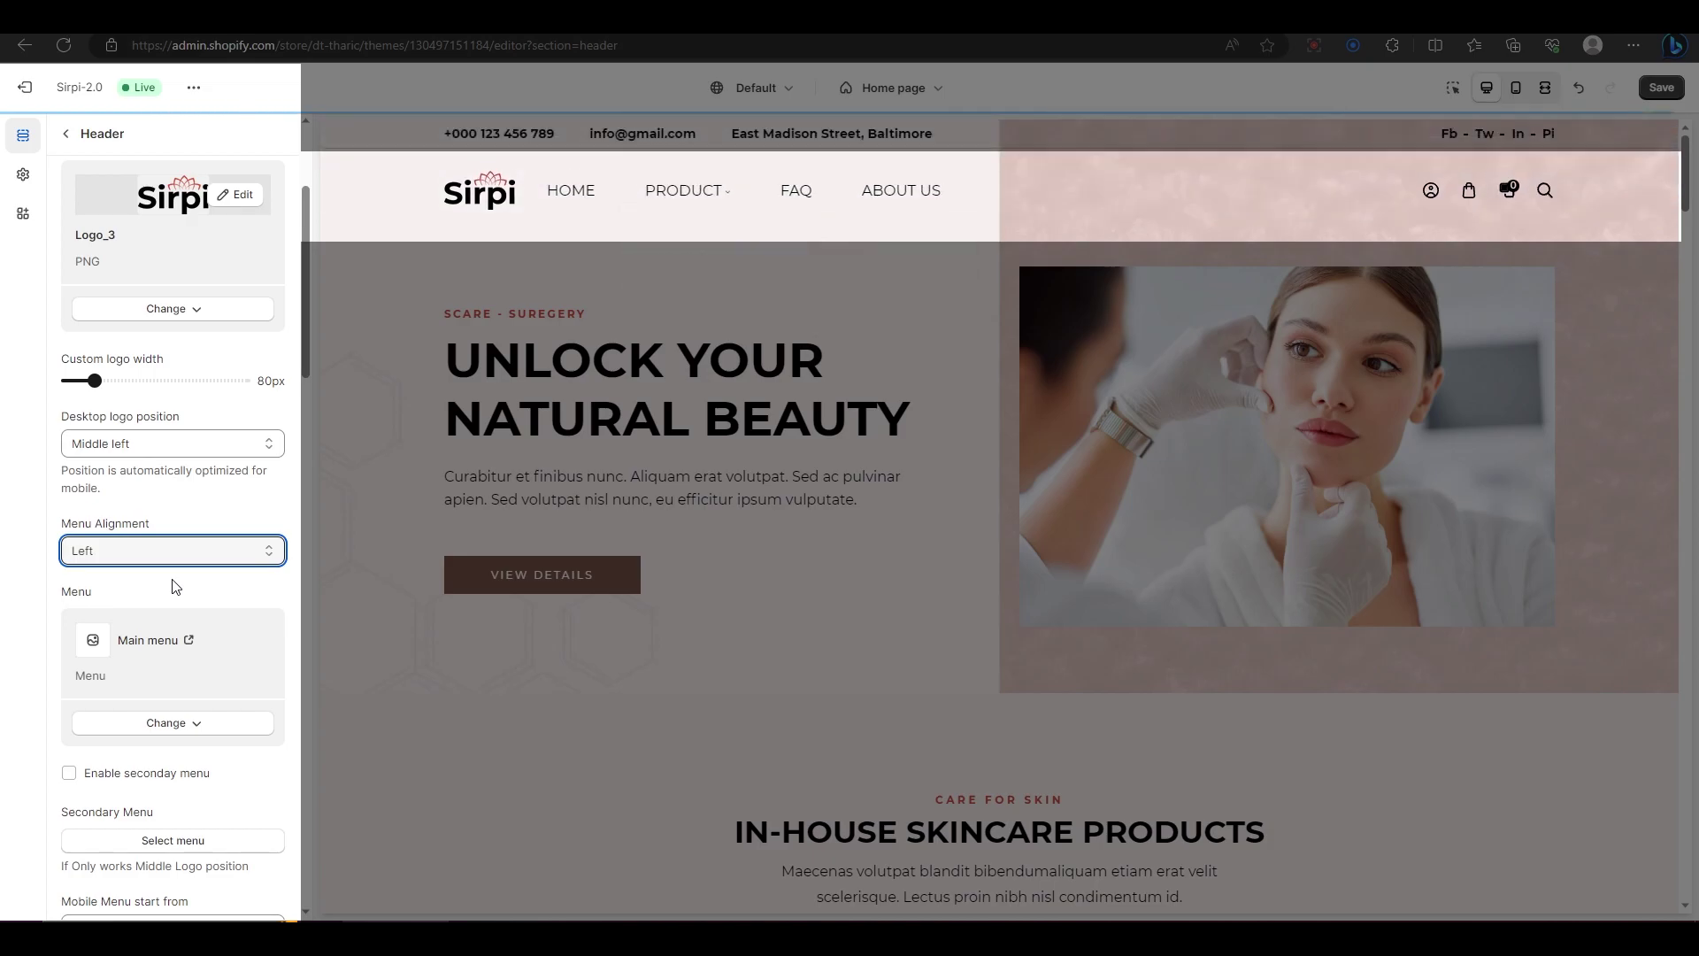
pyautogui.press('Down')
pyautogui.scroll(-3, 175, 587)
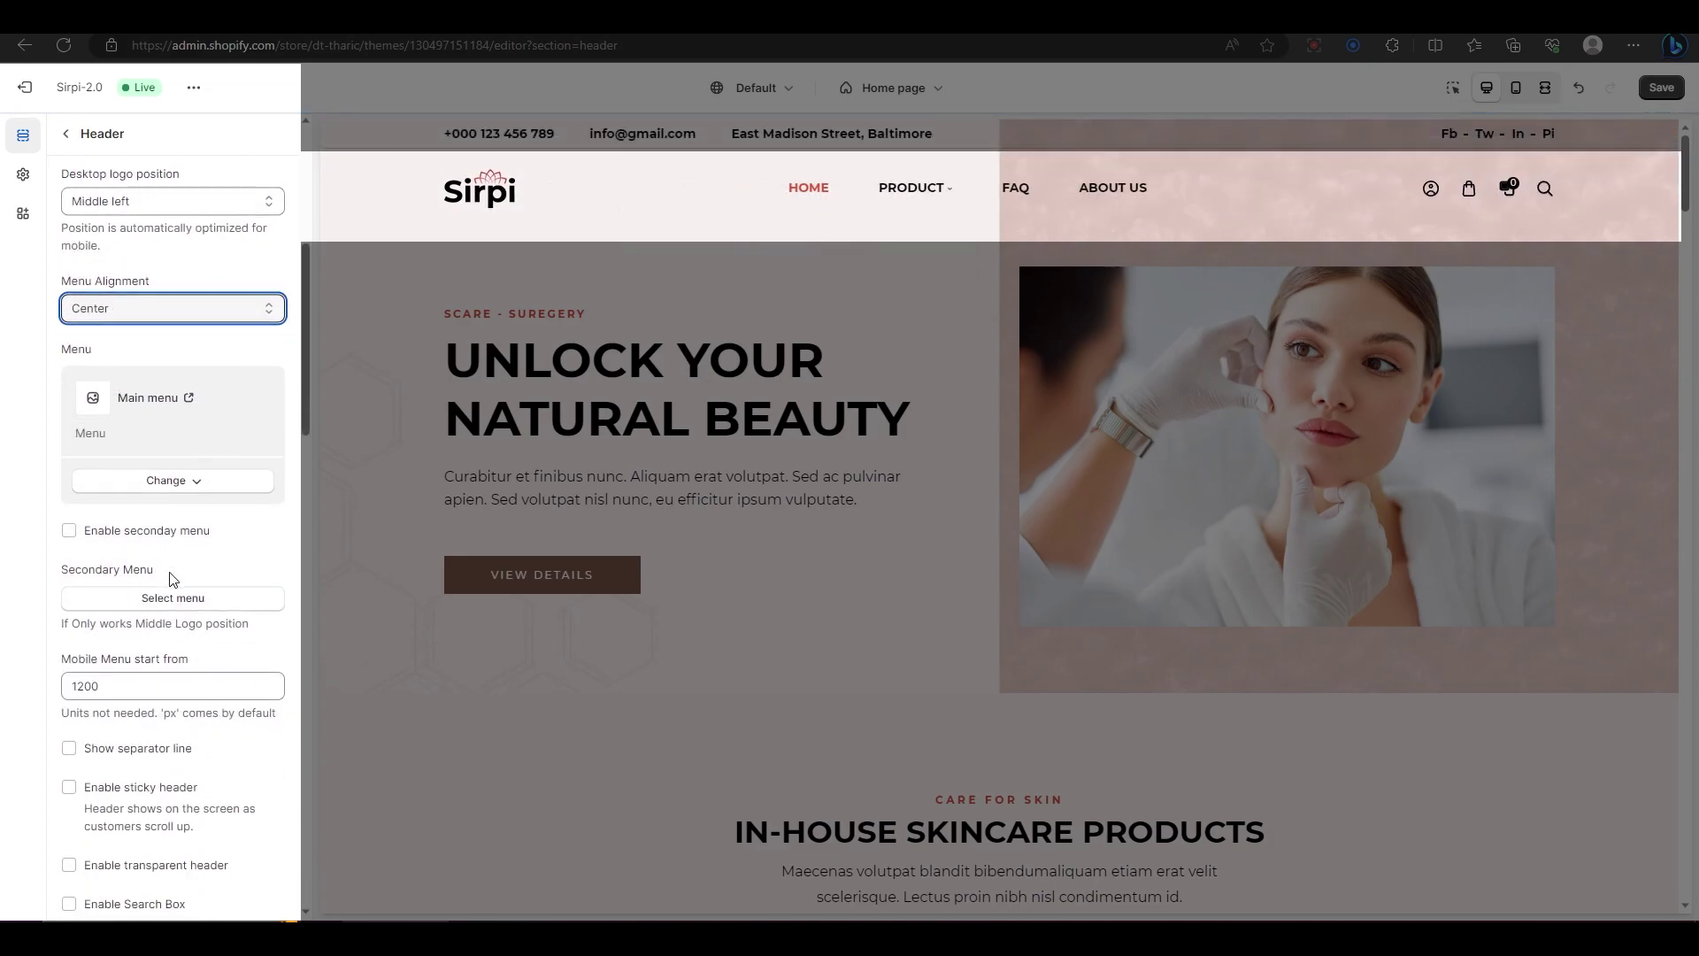
# Step: Enable the secondary menu and assign Child Menu to it, keeping Main menu primary
pyautogui.click(175, 481)
pyautogui.click(166, 520)
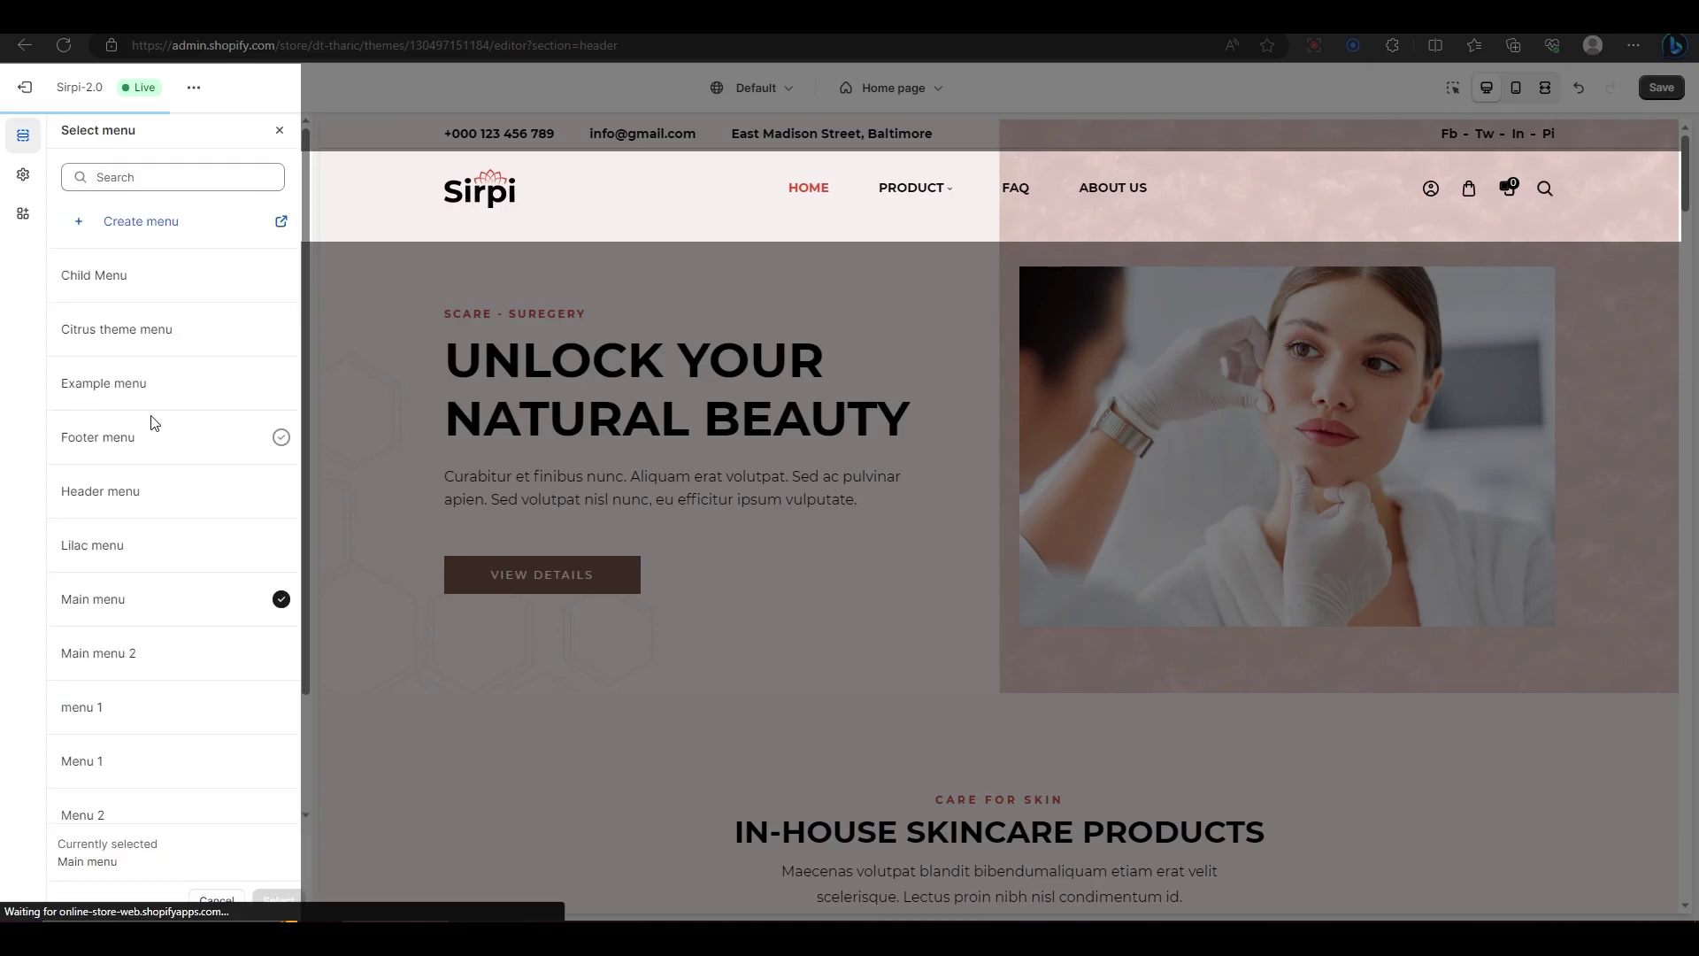
pyautogui.scroll(-1, 147, 496)
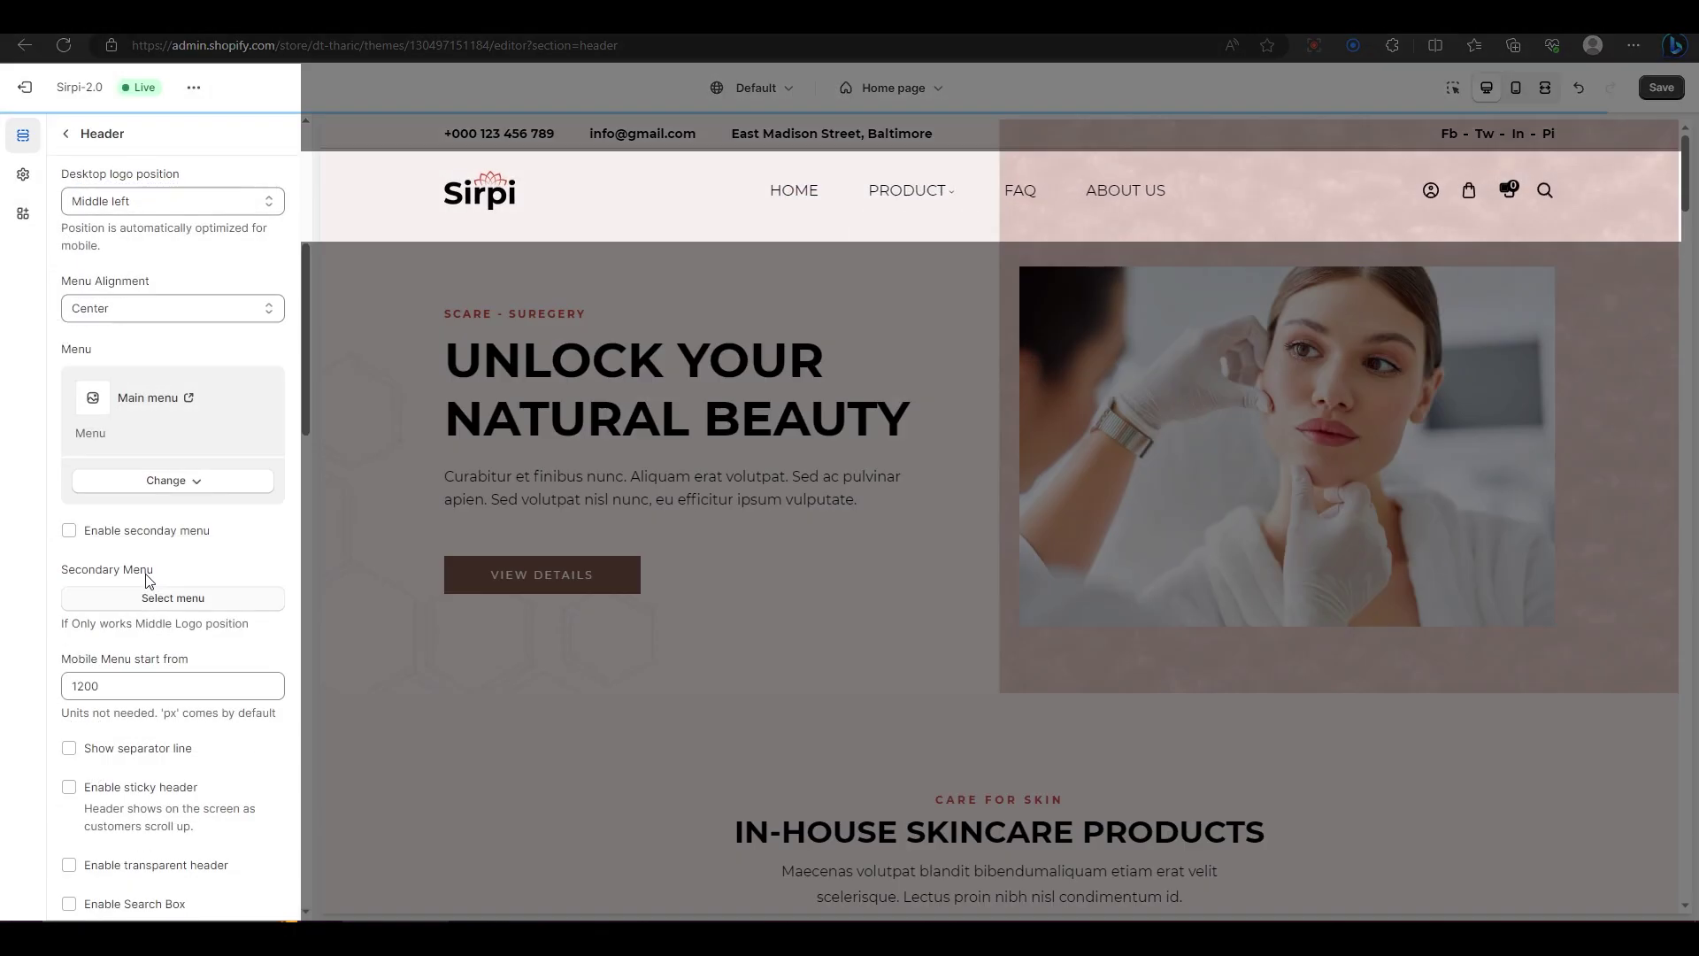
pyautogui.scroll(-2, 151, 531)
pyautogui.click(158, 412)
pyautogui.click(158, 481)
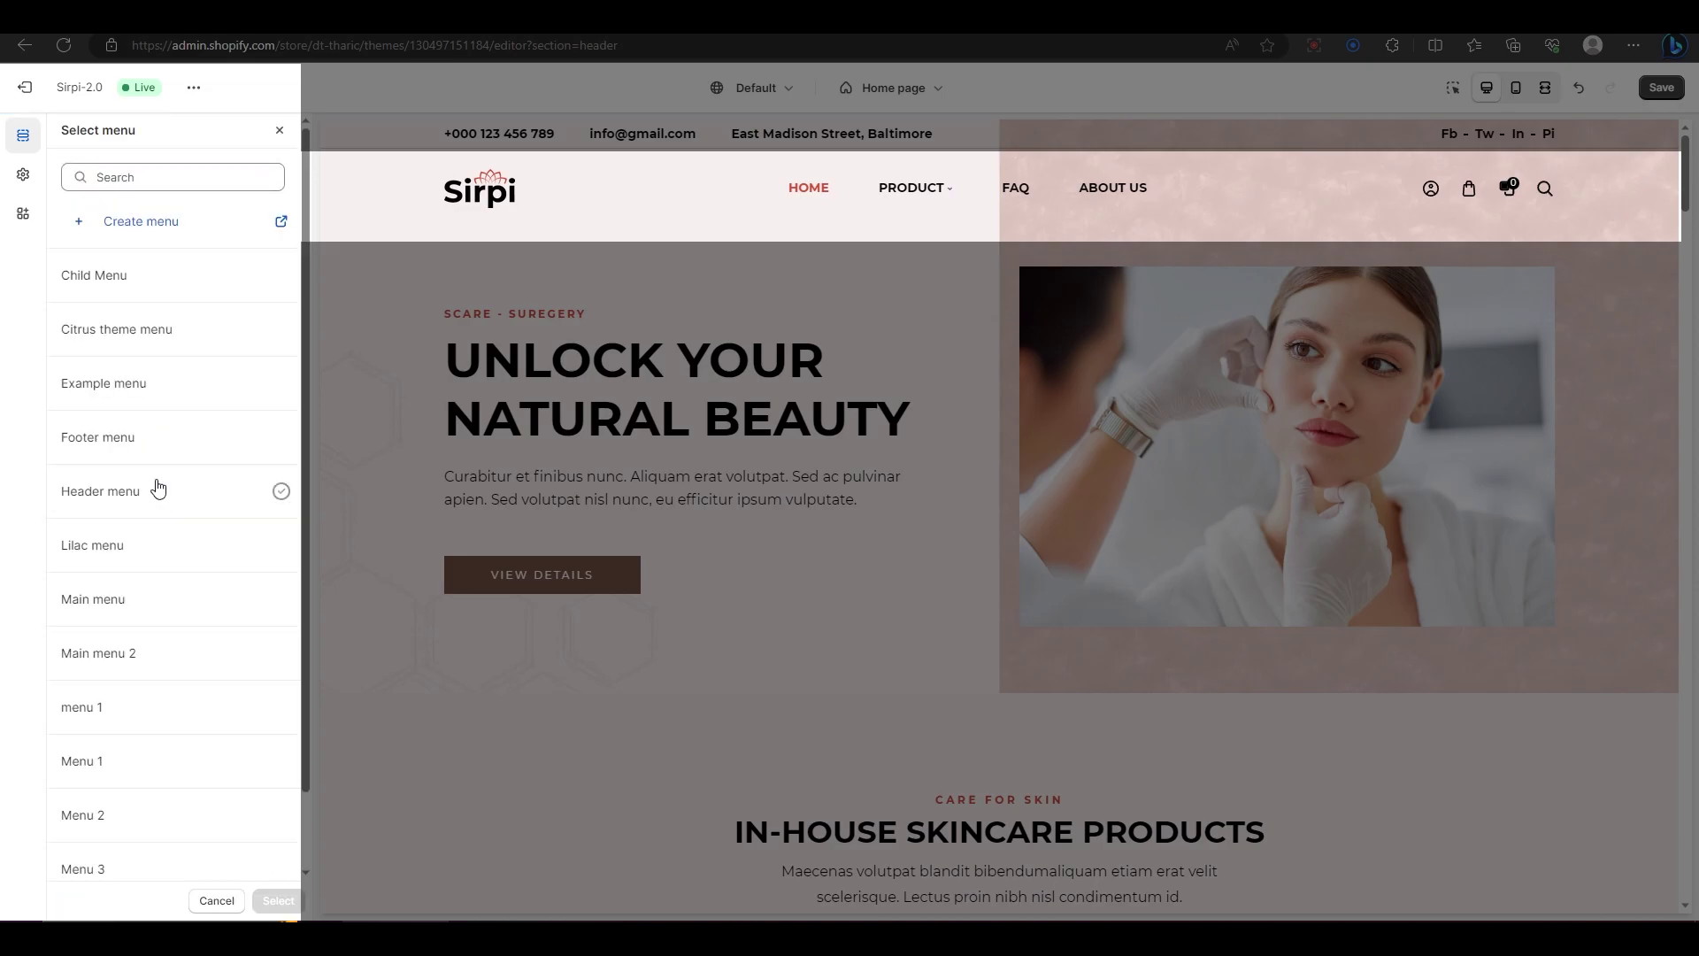
pyautogui.click(180, 297)
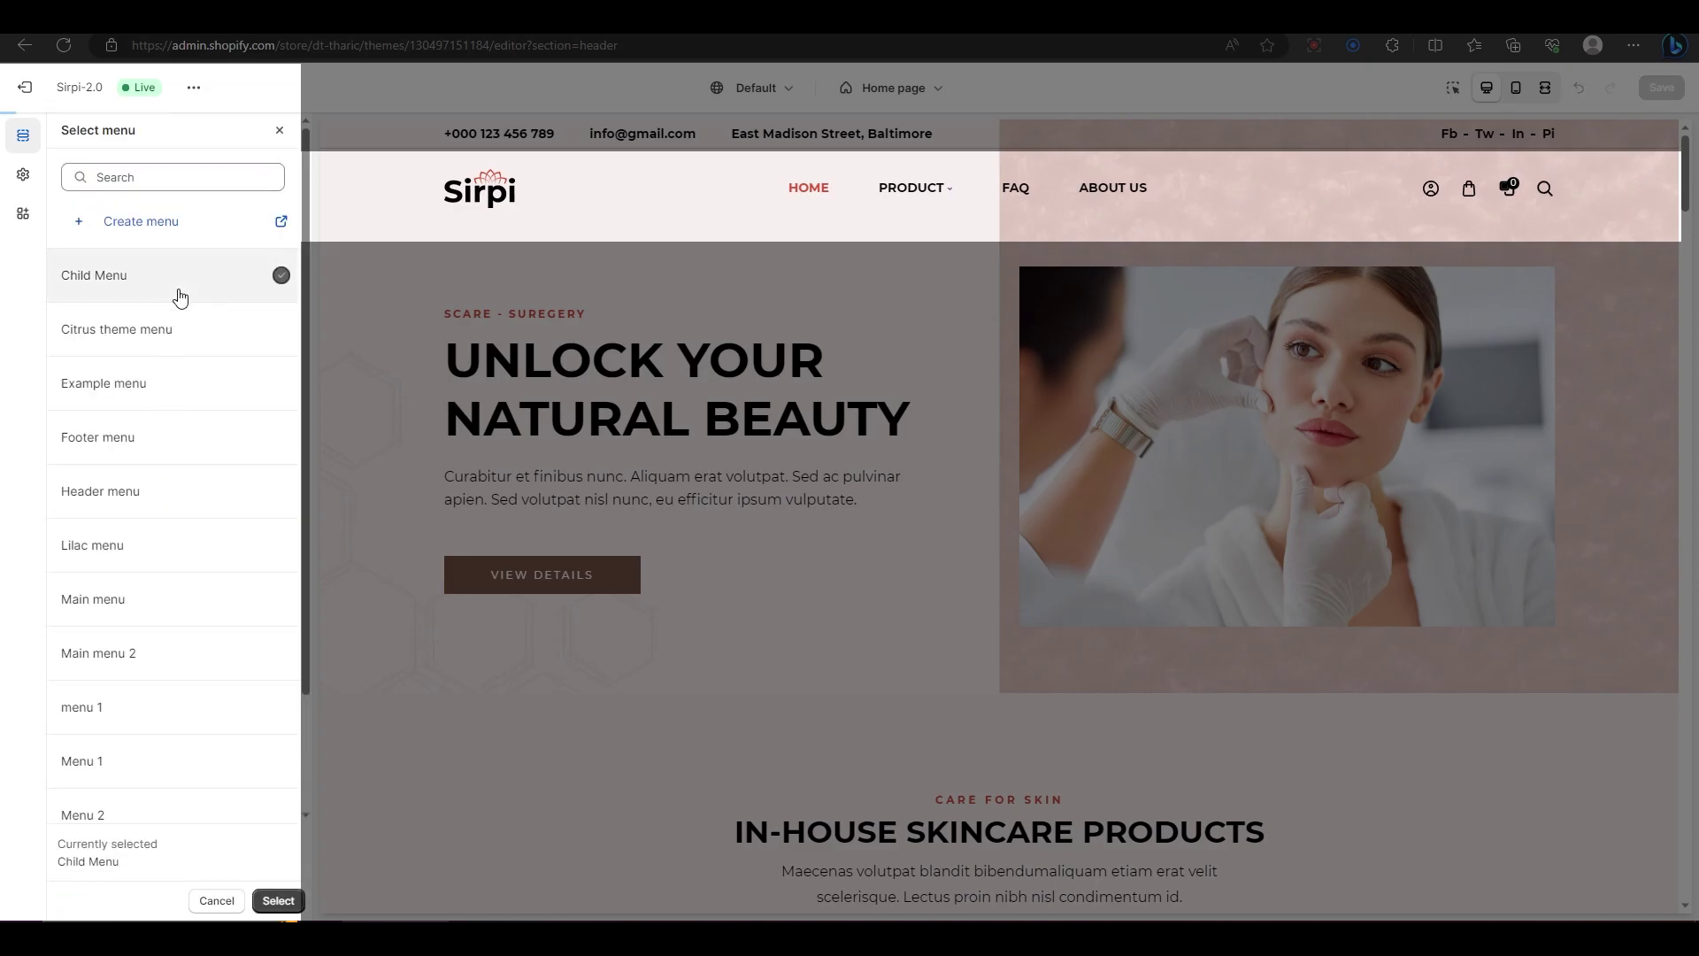
pyautogui.click(276, 900)
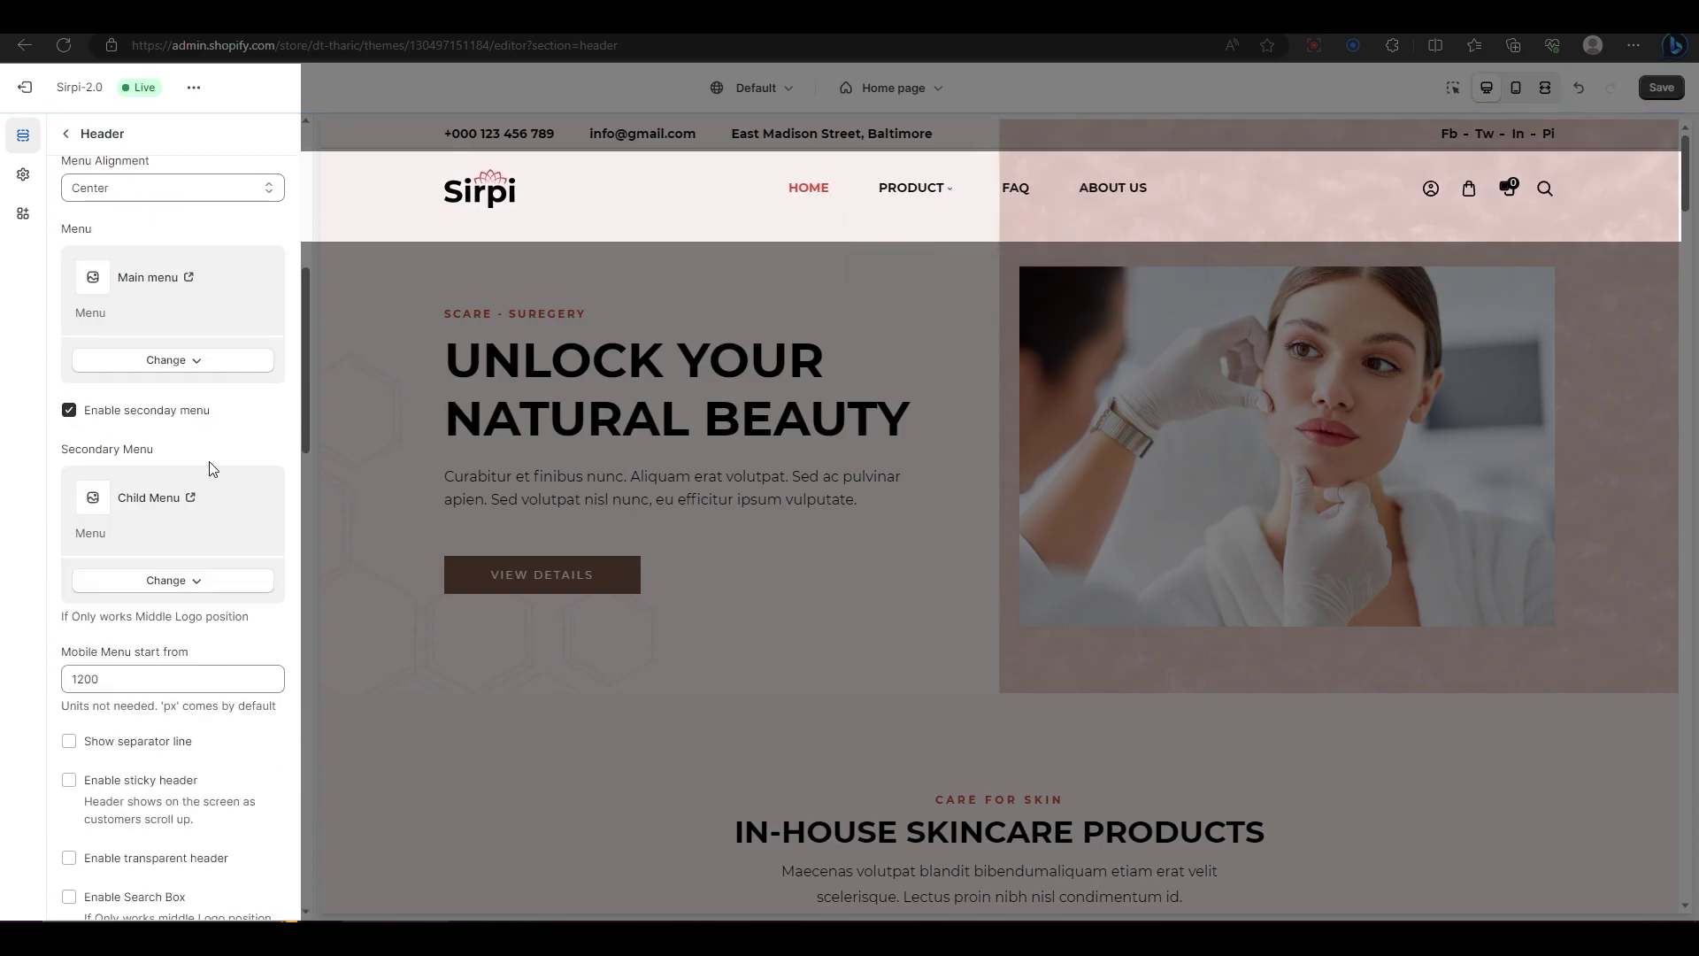
# Step: Preview the store in mobile layout and check its navigation drawer
pyautogui.scroll(-3, 159, 451)
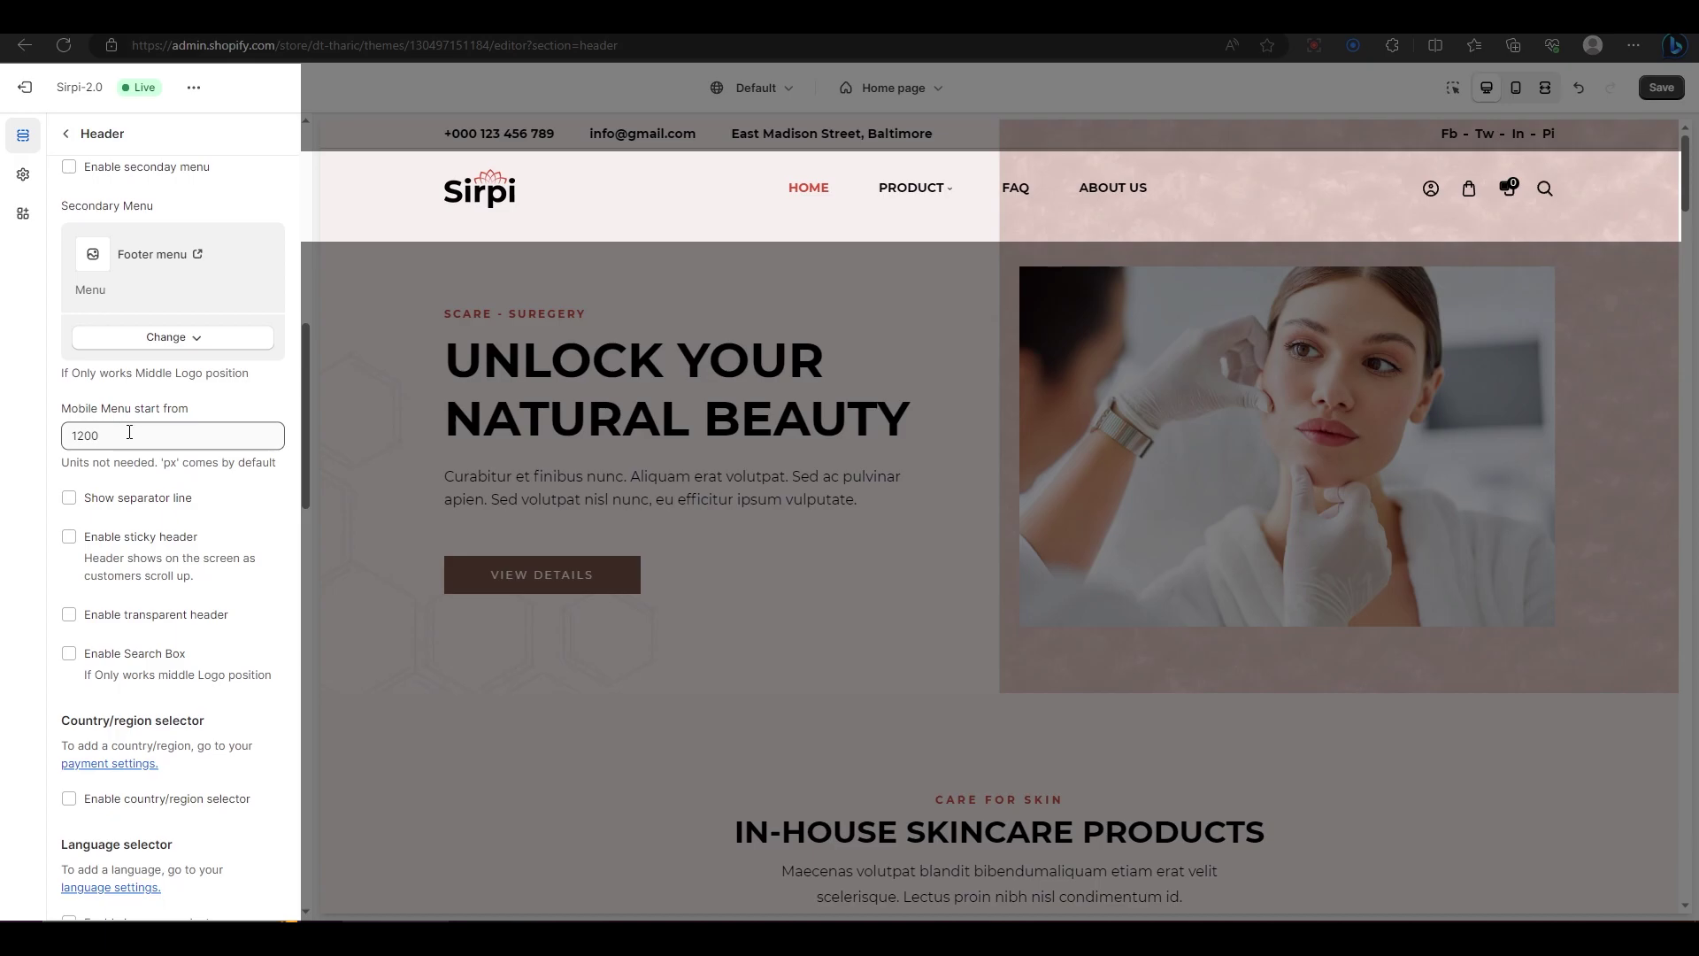
pyautogui.click(1517, 89)
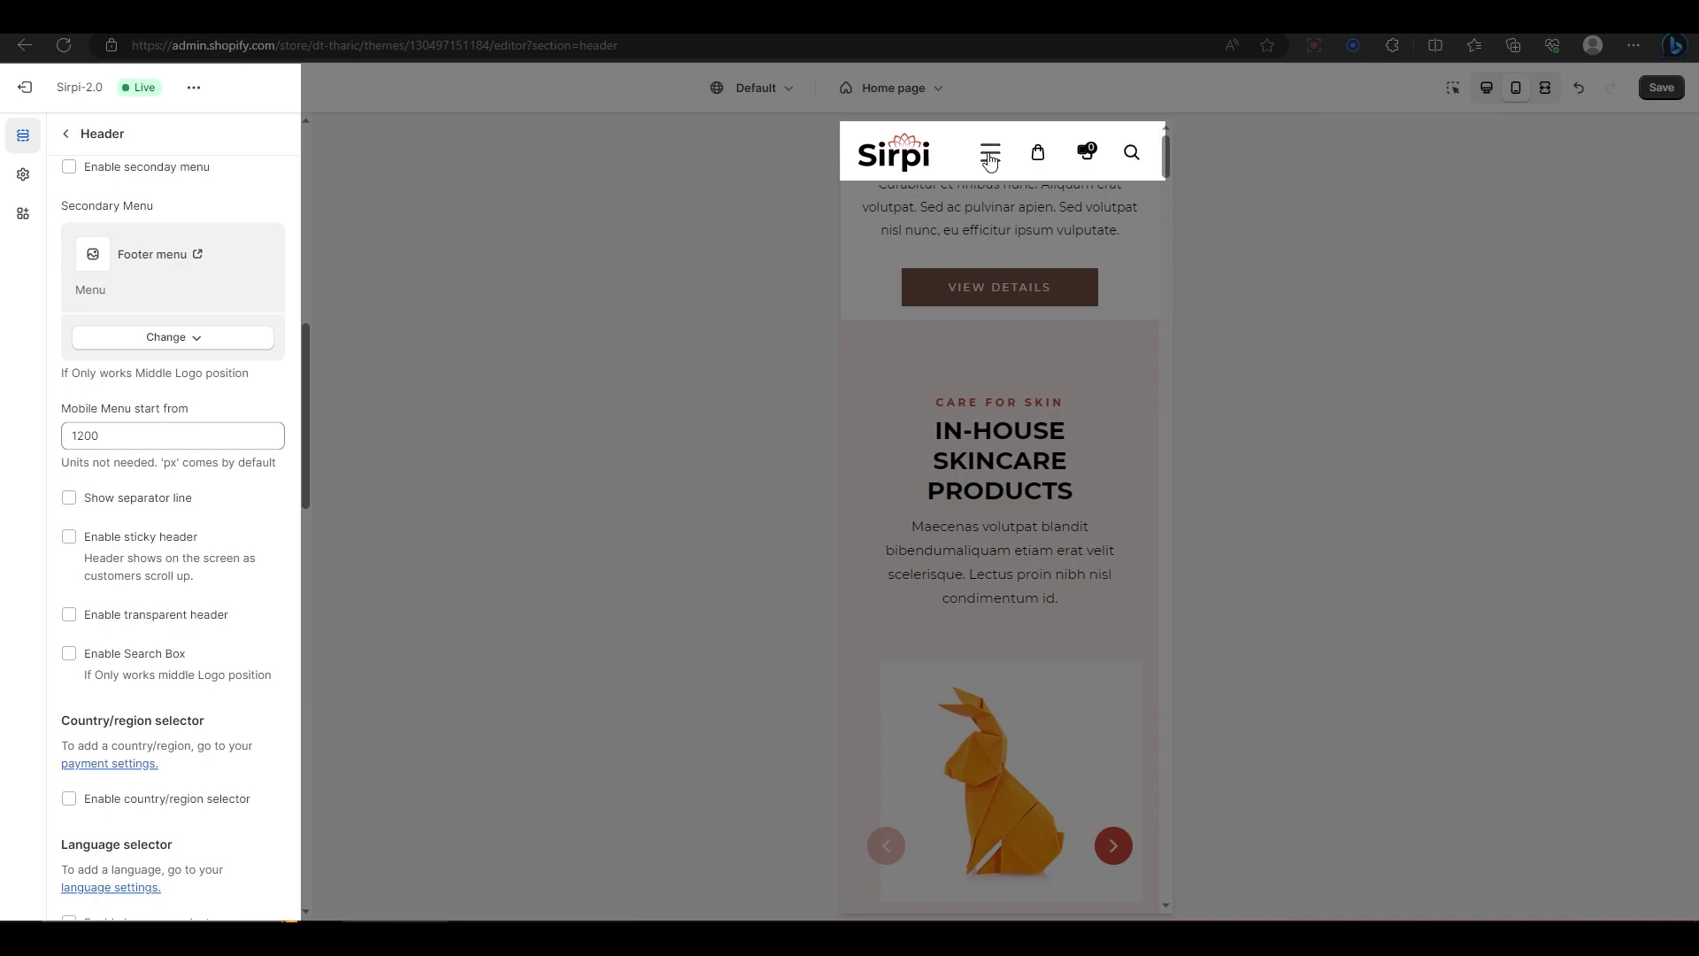
pyautogui.click(993, 158)
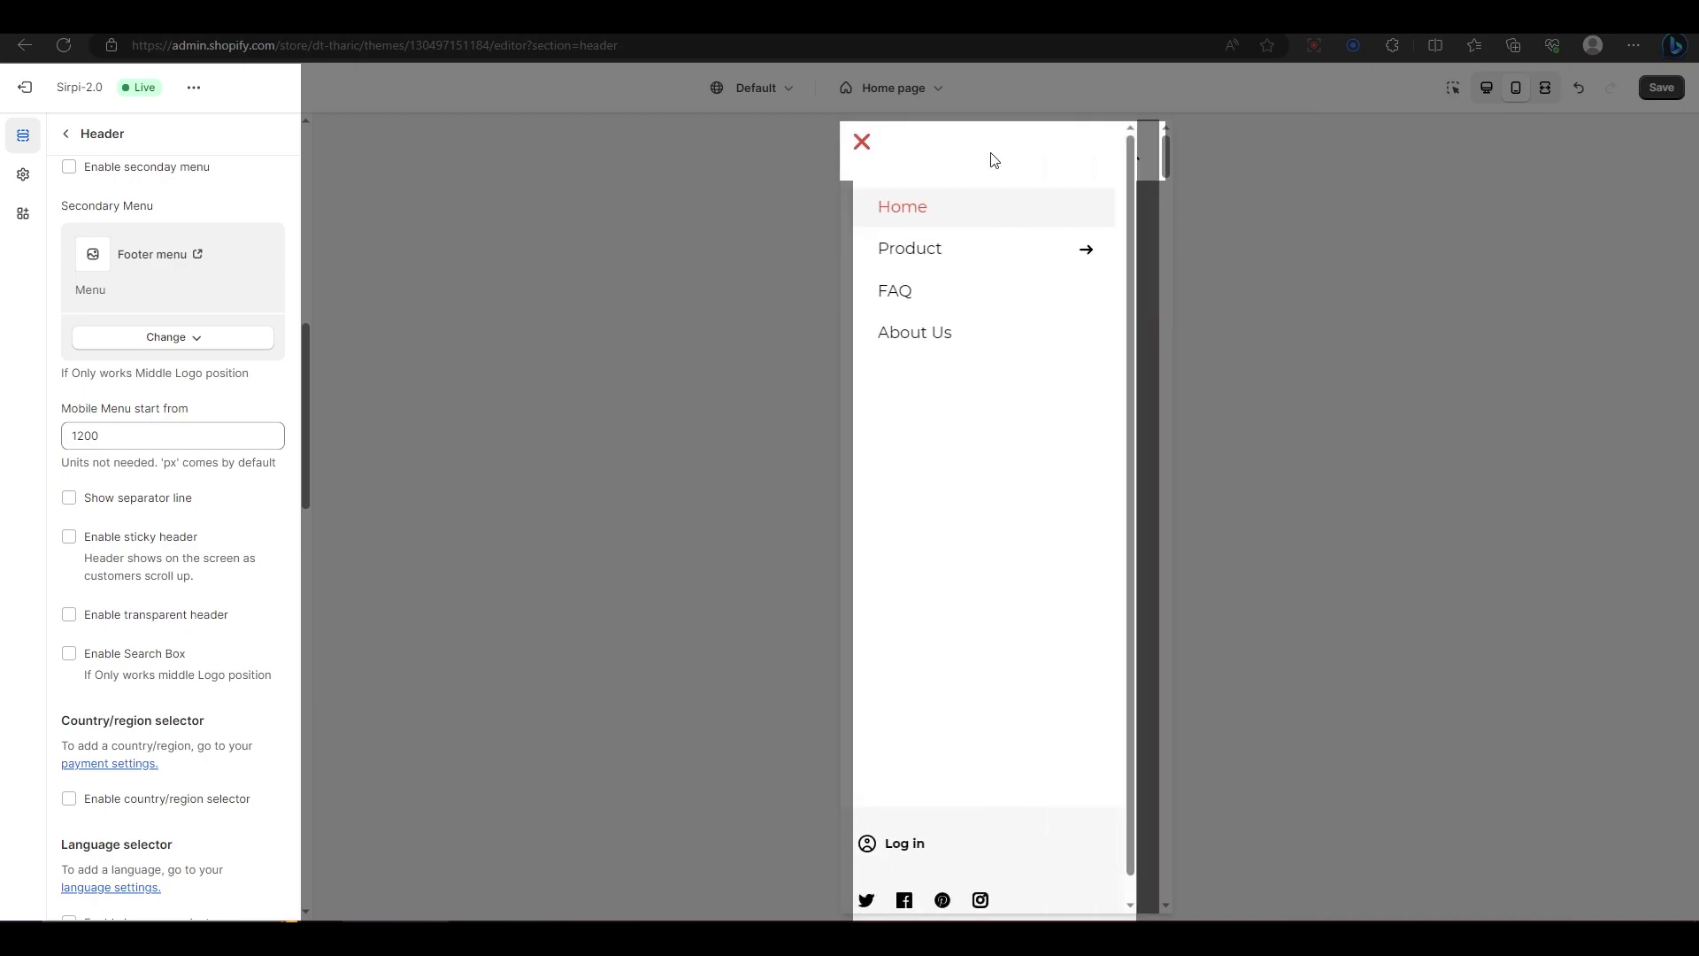
pyautogui.click(868, 151)
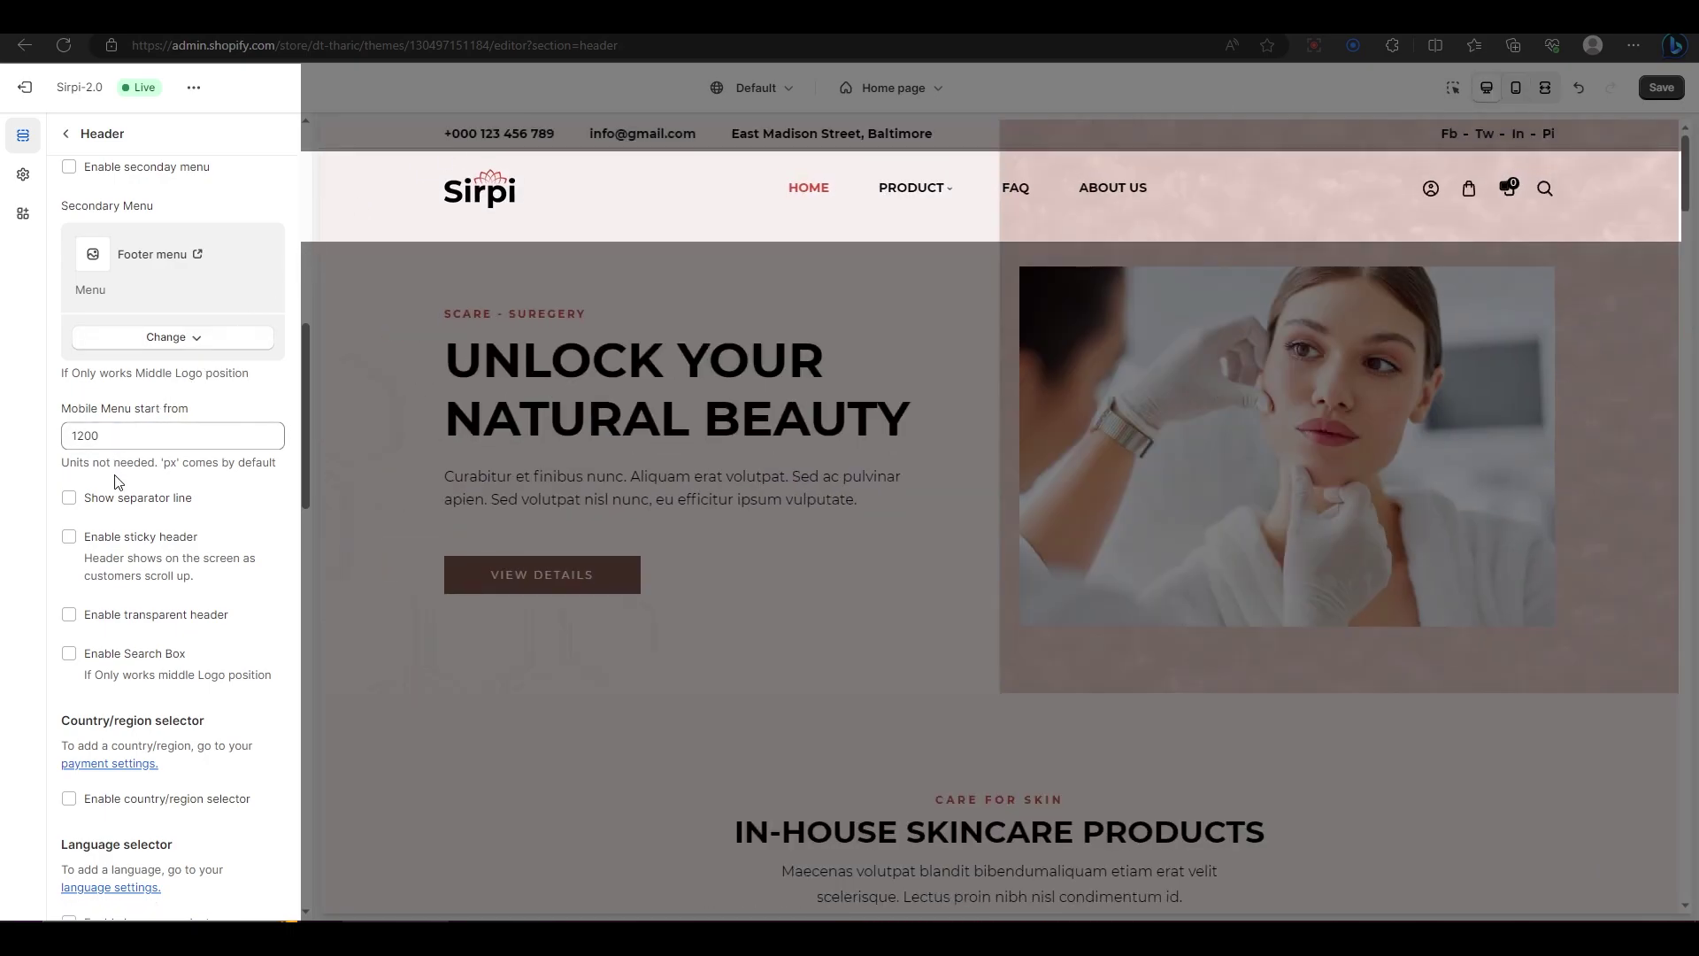
# Step: Enable the header search box, leaving the sticky header off
pyautogui.click(135, 542)
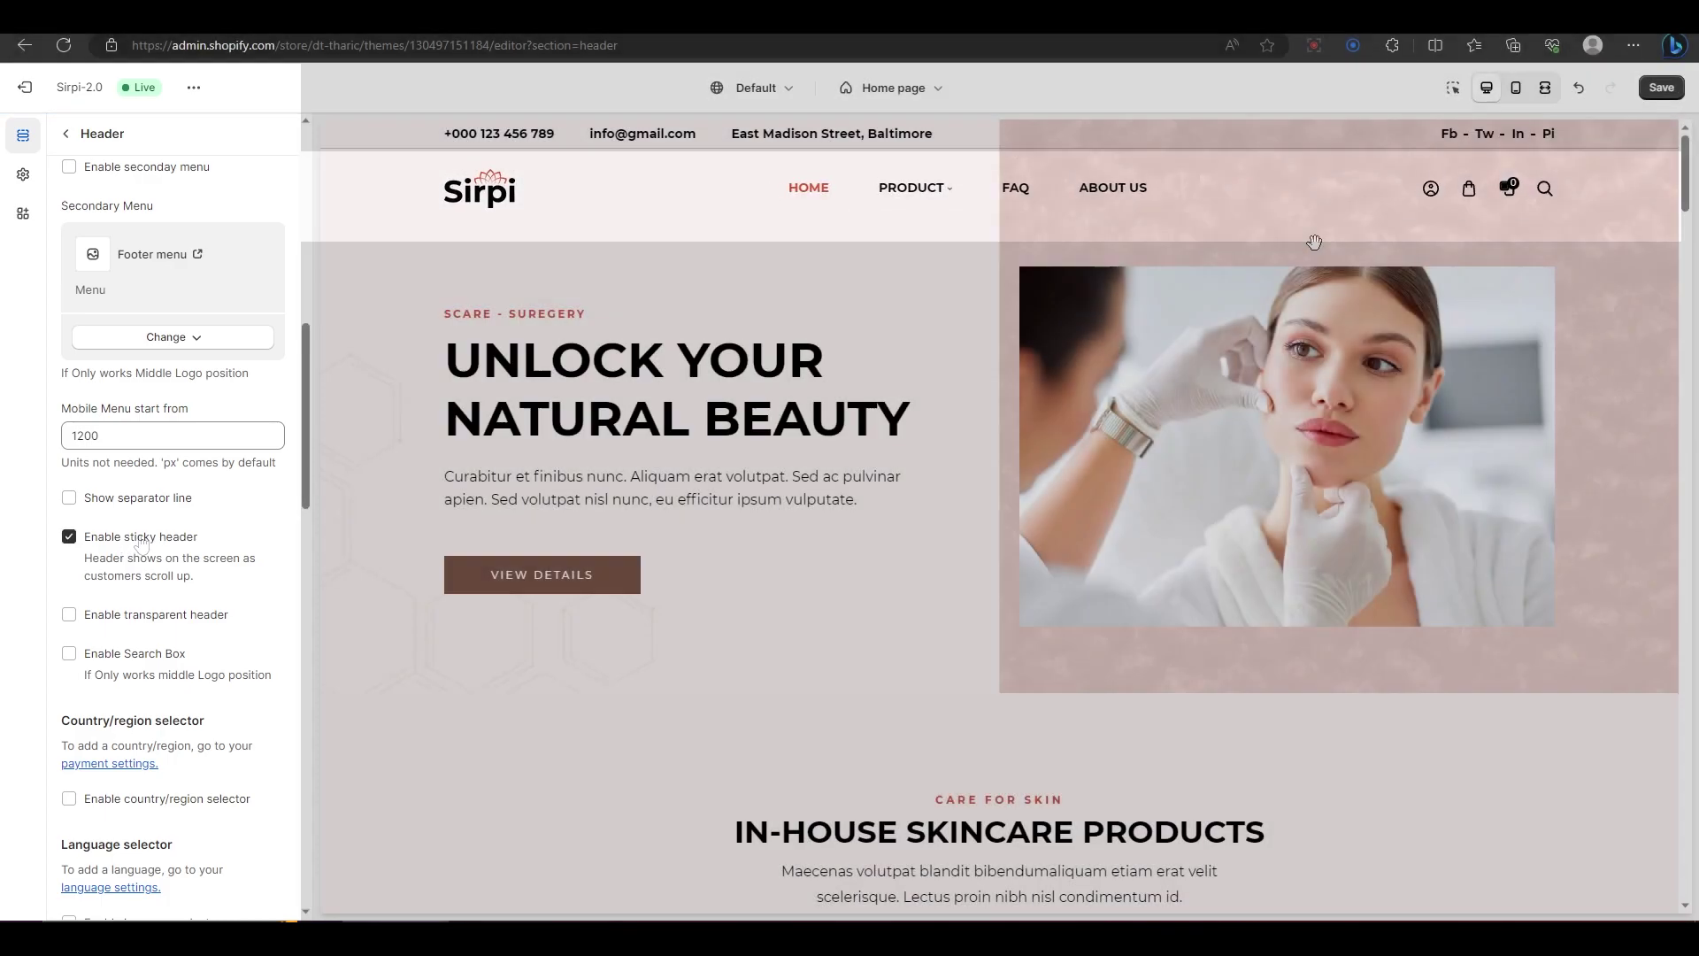
pyautogui.scroll(-5, 1314, 244)
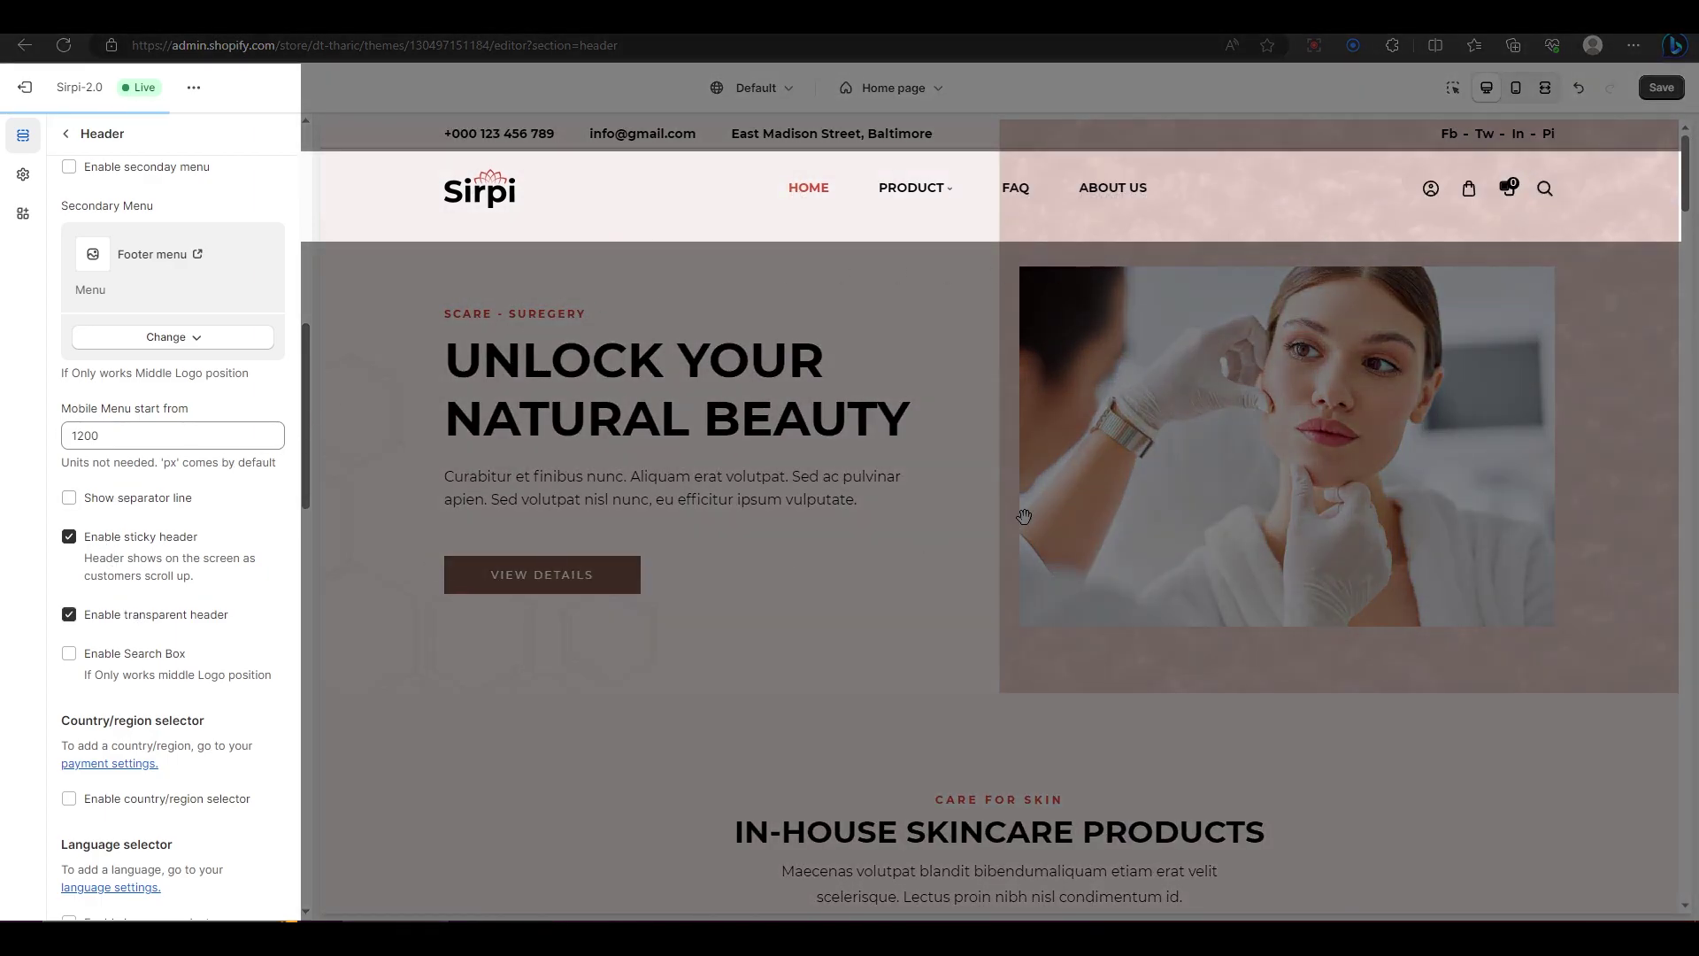
pyautogui.click(69, 655)
# Step: Try the wishlist, compare and icon-type options, leaving all at their original settings
pyautogui.scroll(-7, 222, 619)
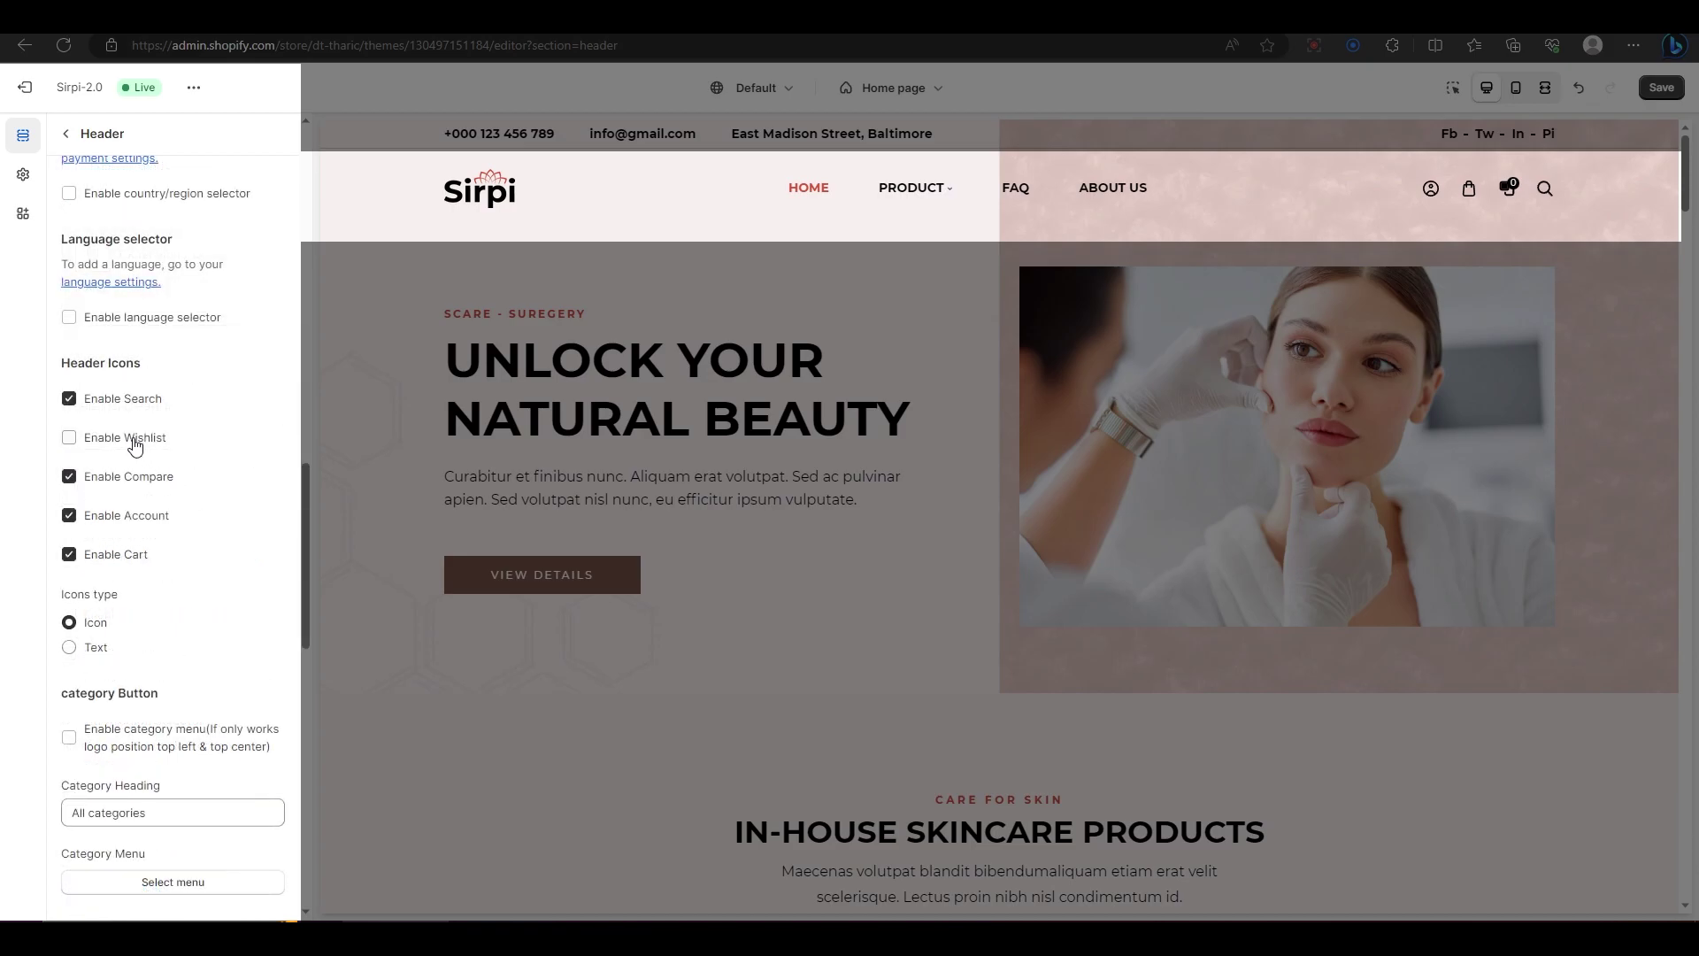
pyautogui.click(69, 438)
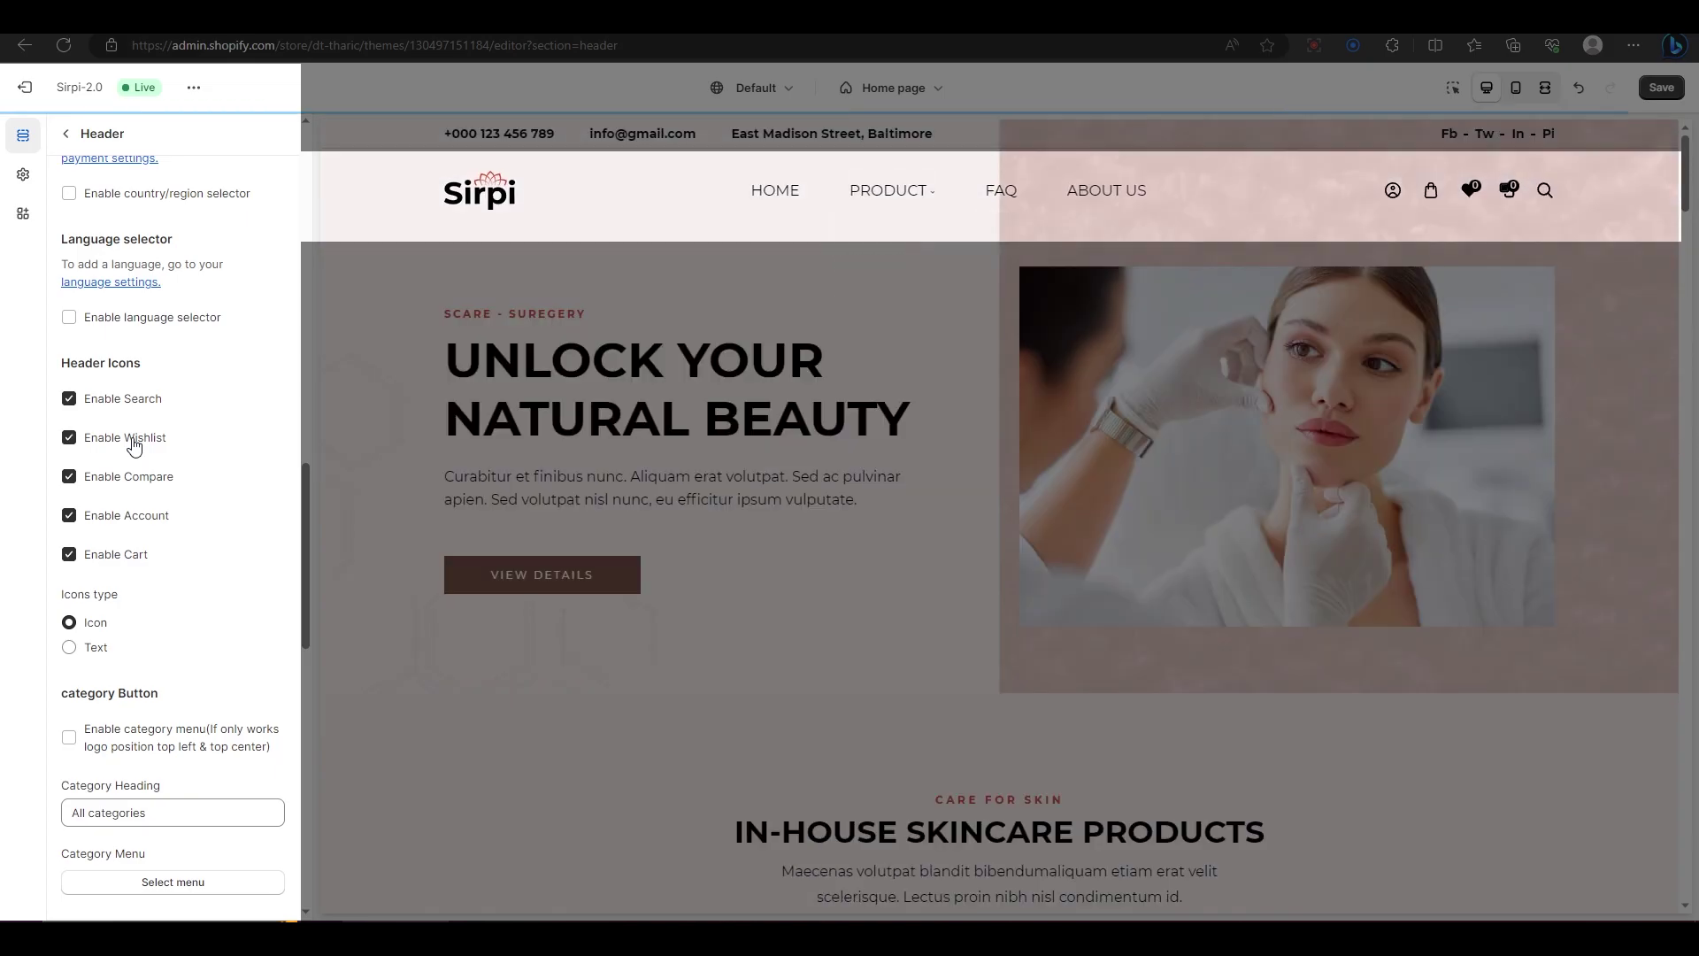
pyautogui.click(69, 438)
pyautogui.click(134, 478)
pyautogui.click(134, 480)
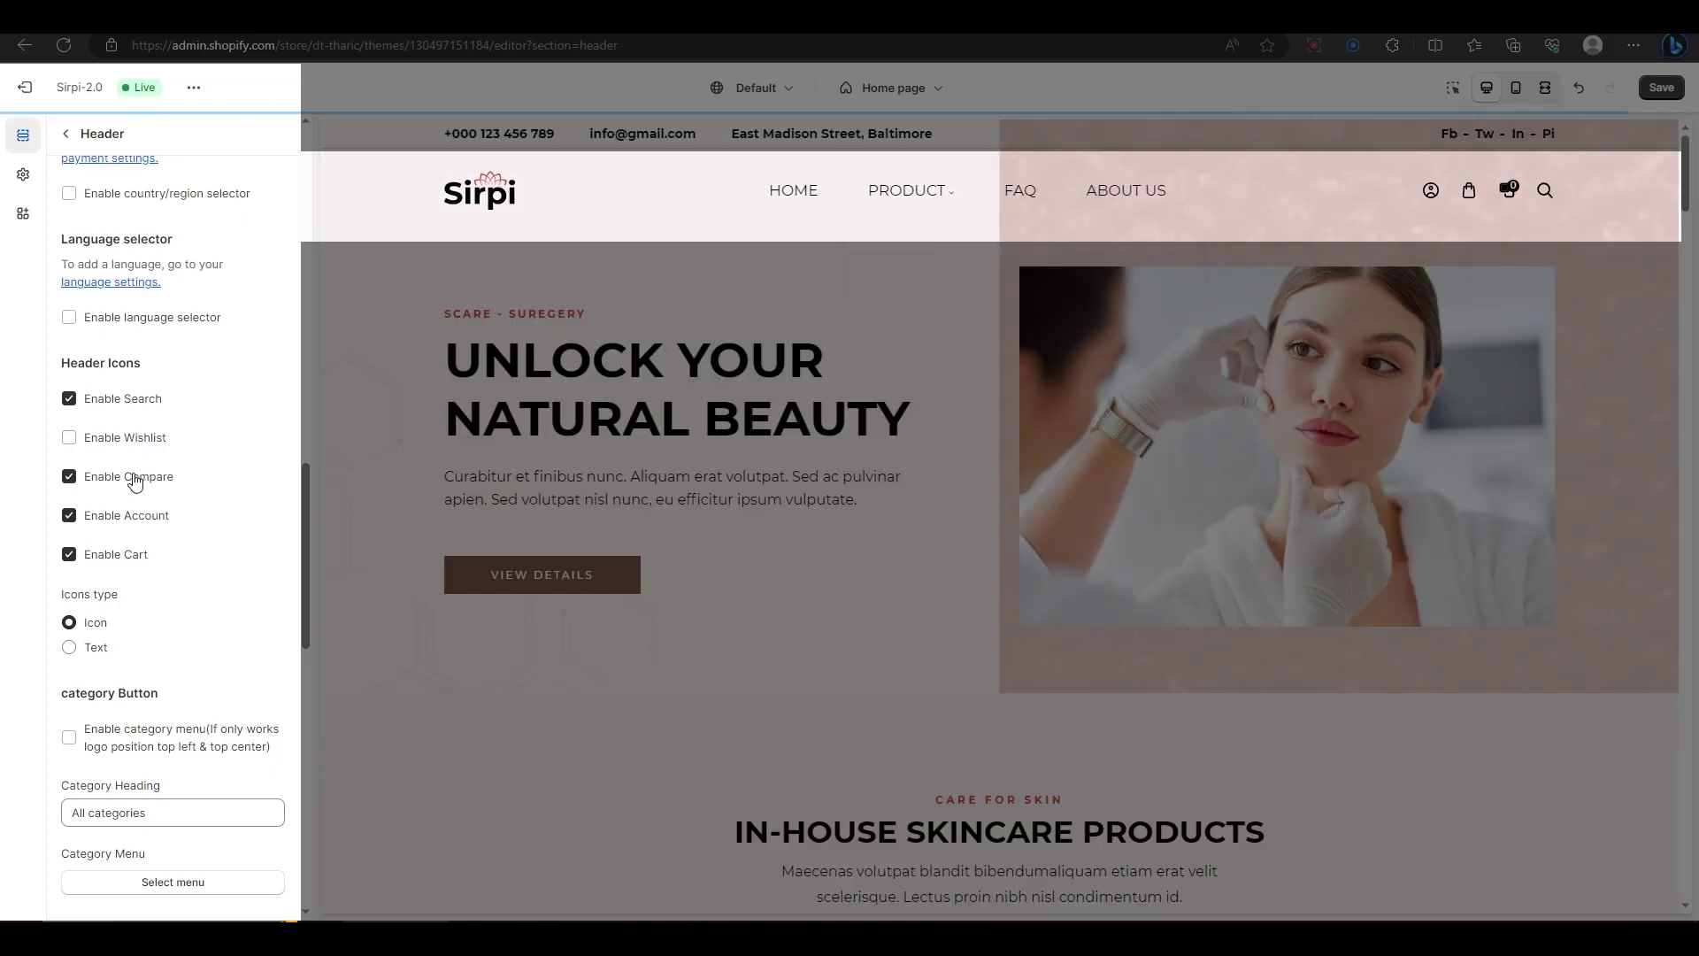
pyautogui.scroll(-1, 163, 491)
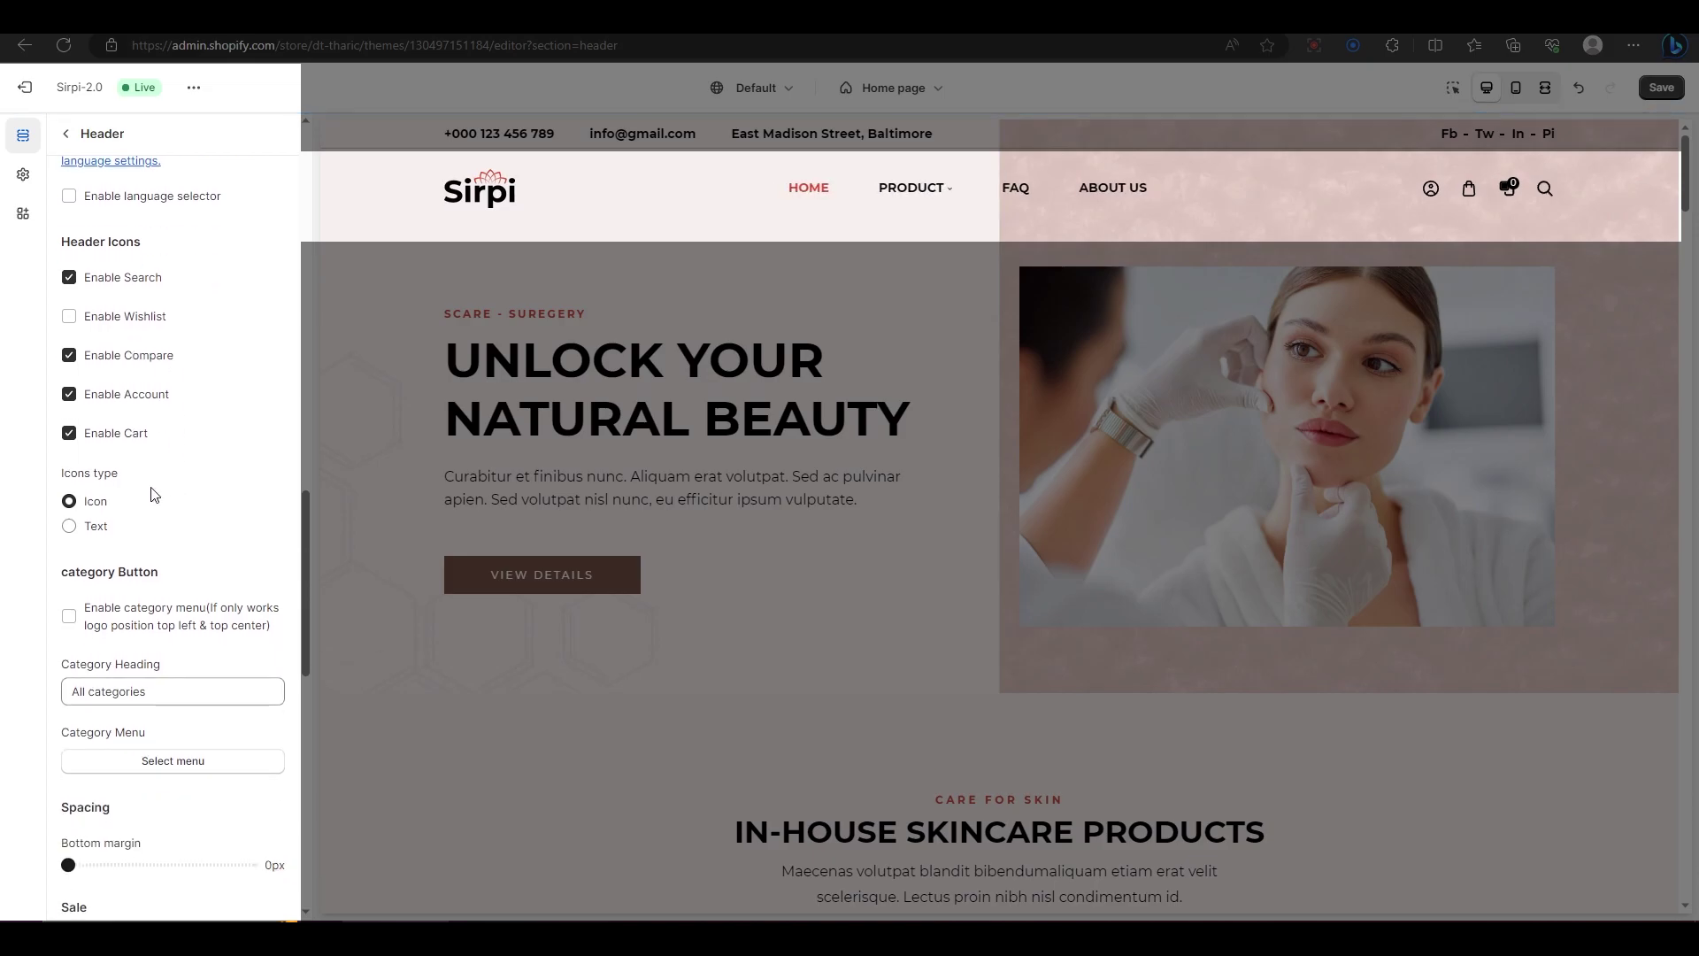
pyautogui.click(94, 527)
pyautogui.click(89, 502)
pyautogui.scroll(-3, 236, 491)
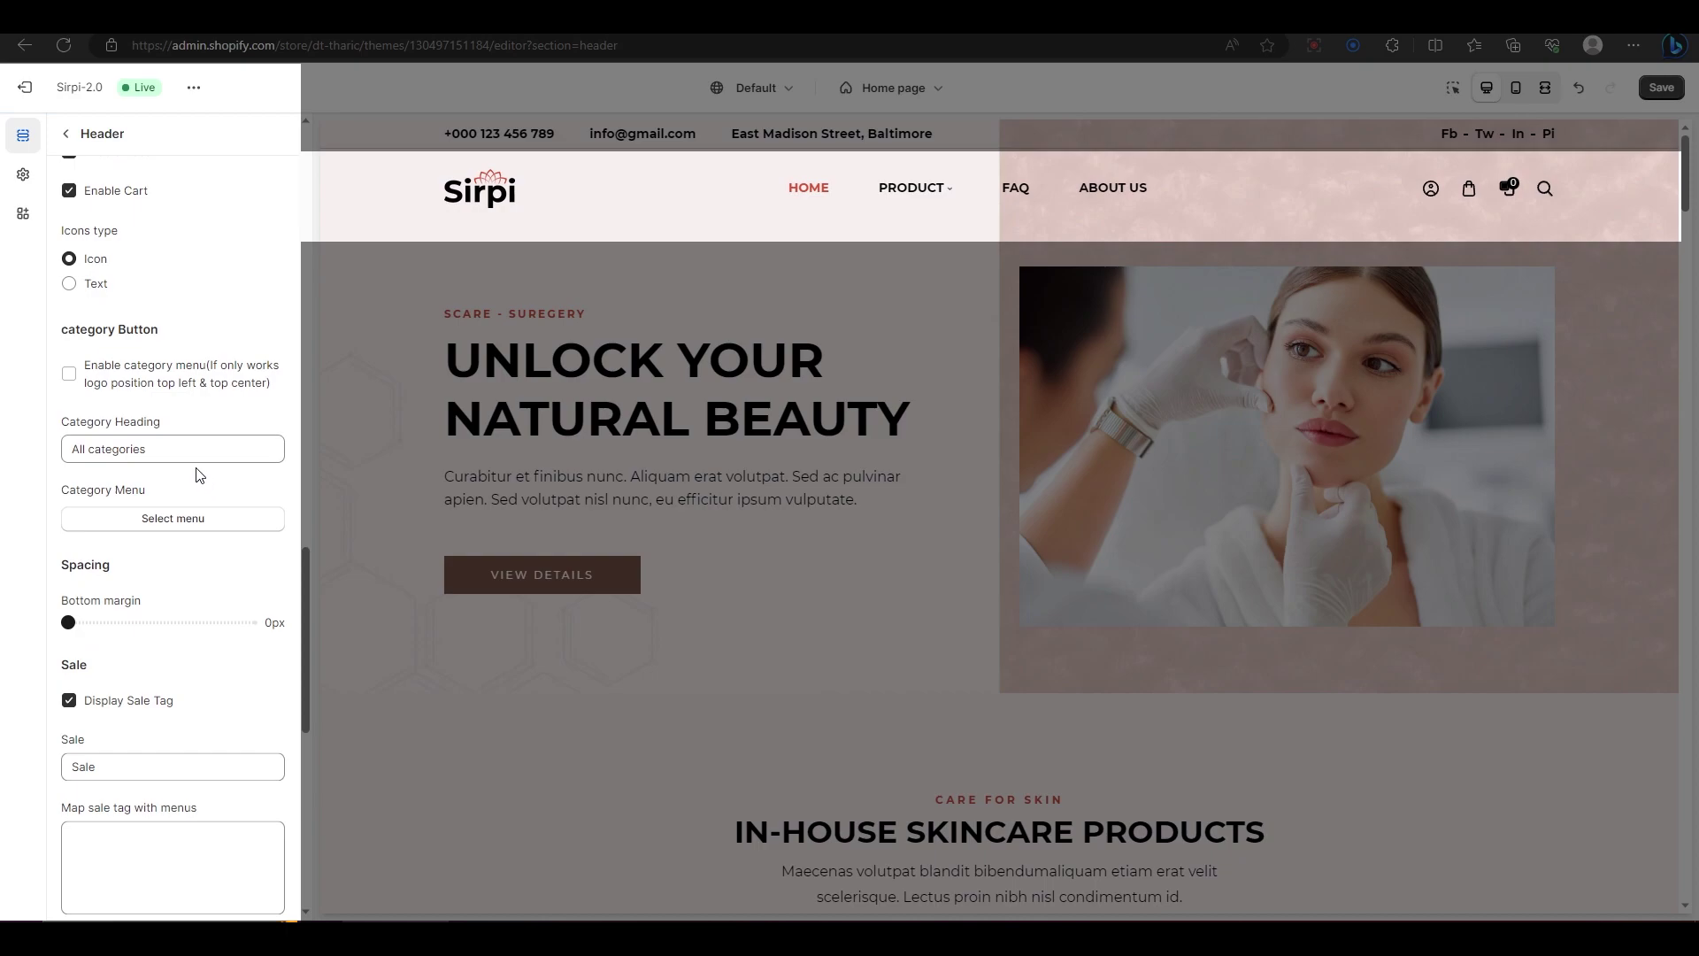
# Step: Enable the category menu headed 'All categories' with Footer menu as its list
pyautogui.click(182, 447)
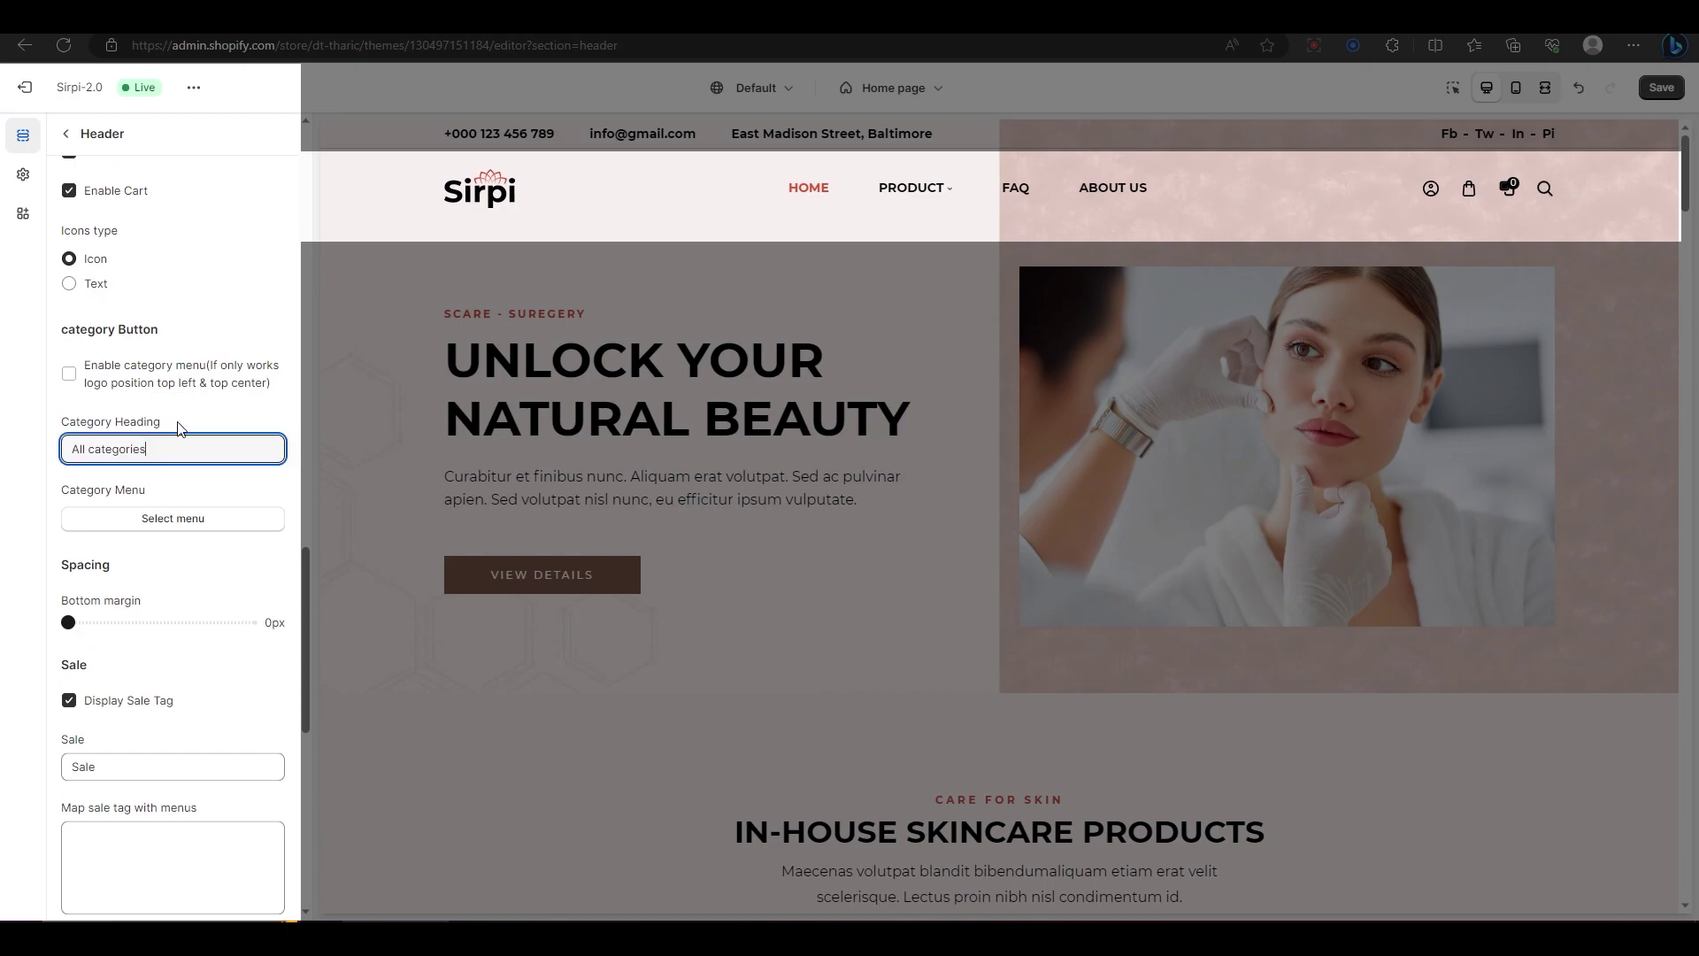
pyautogui.click(207, 319)
pyautogui.click(70, 374)
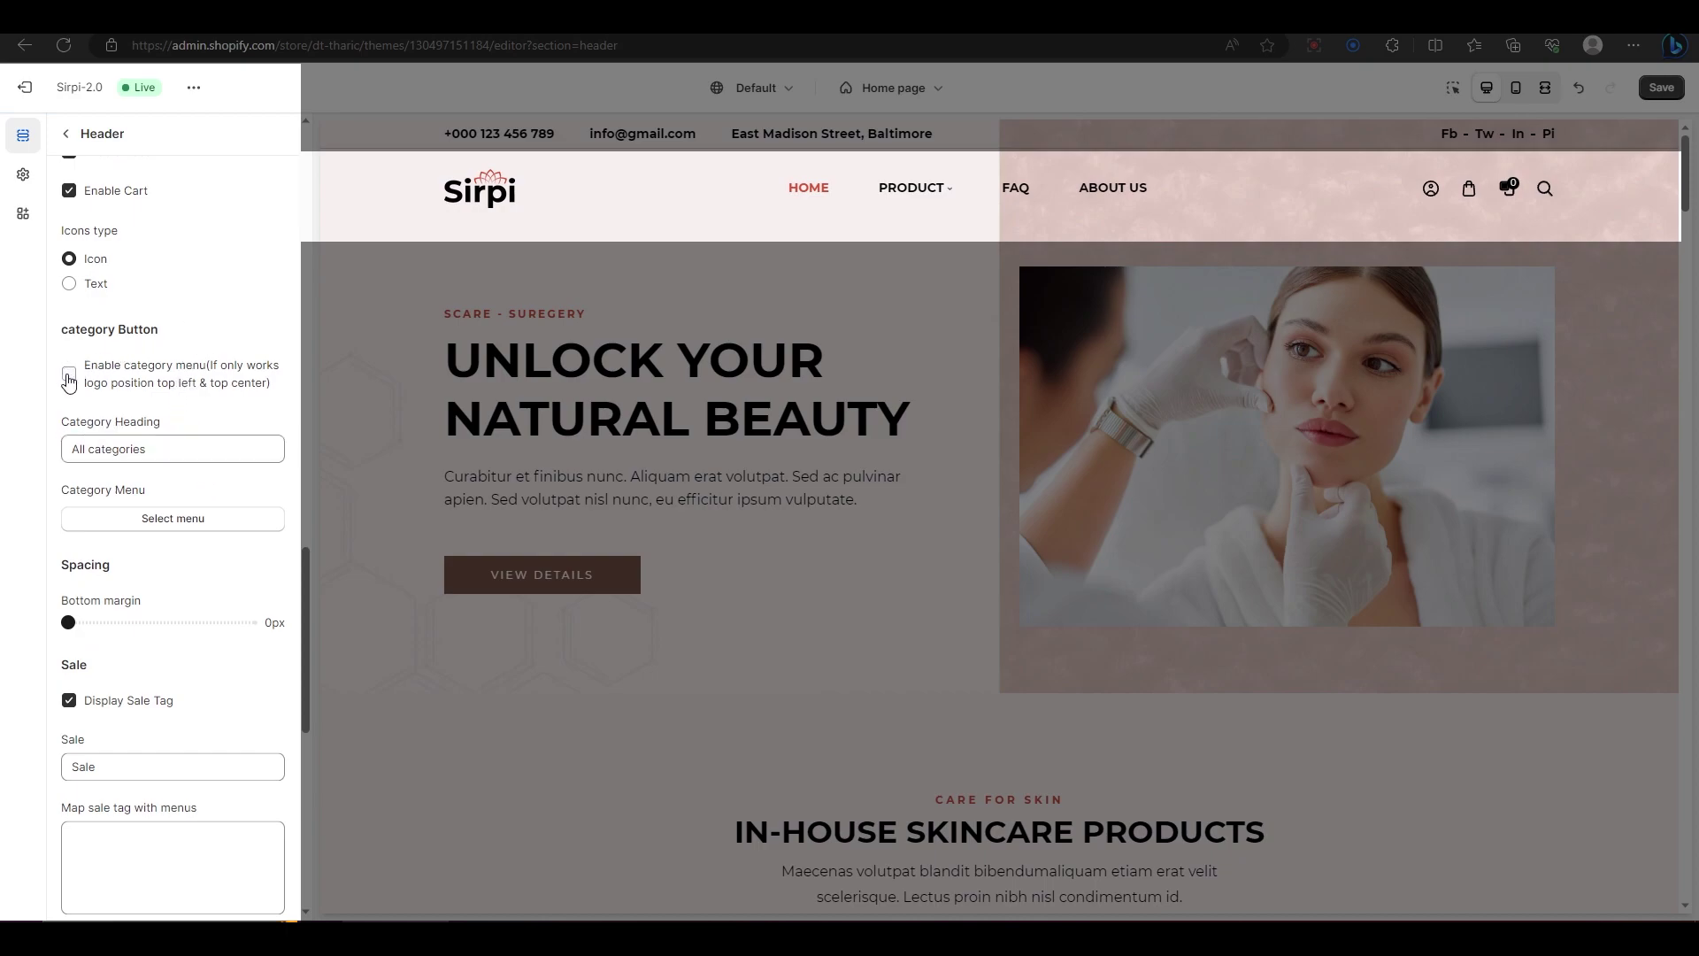
pyautogui.click(161, 446)
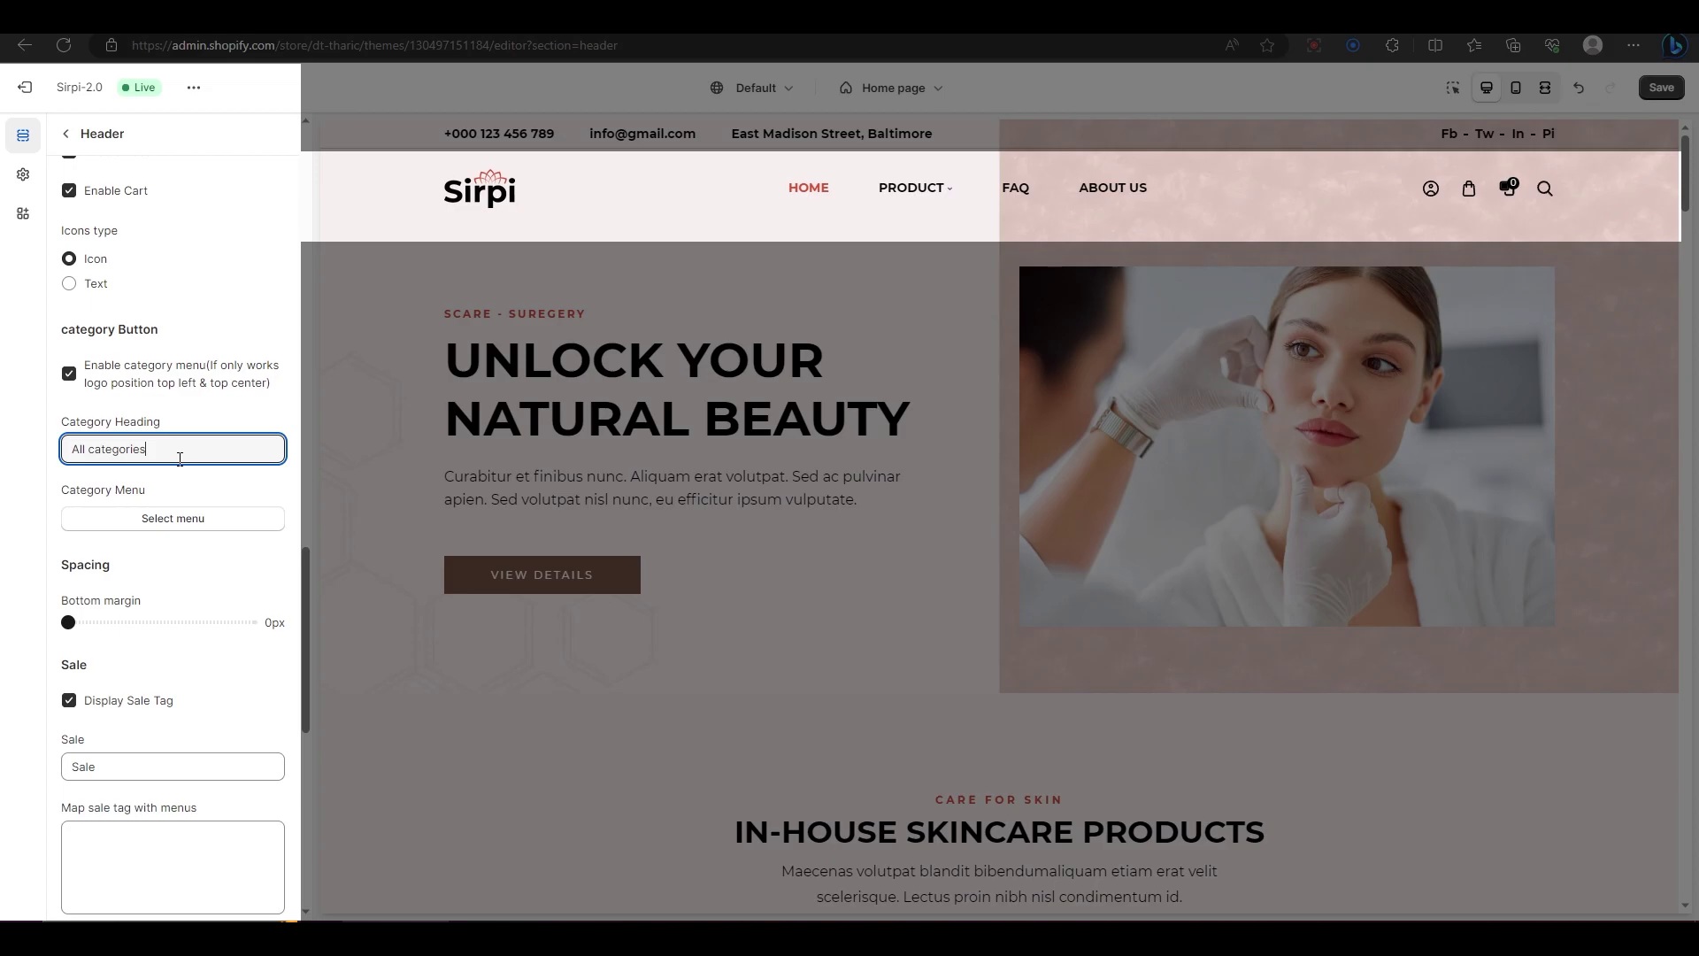
pyautogui.click(178, 520)
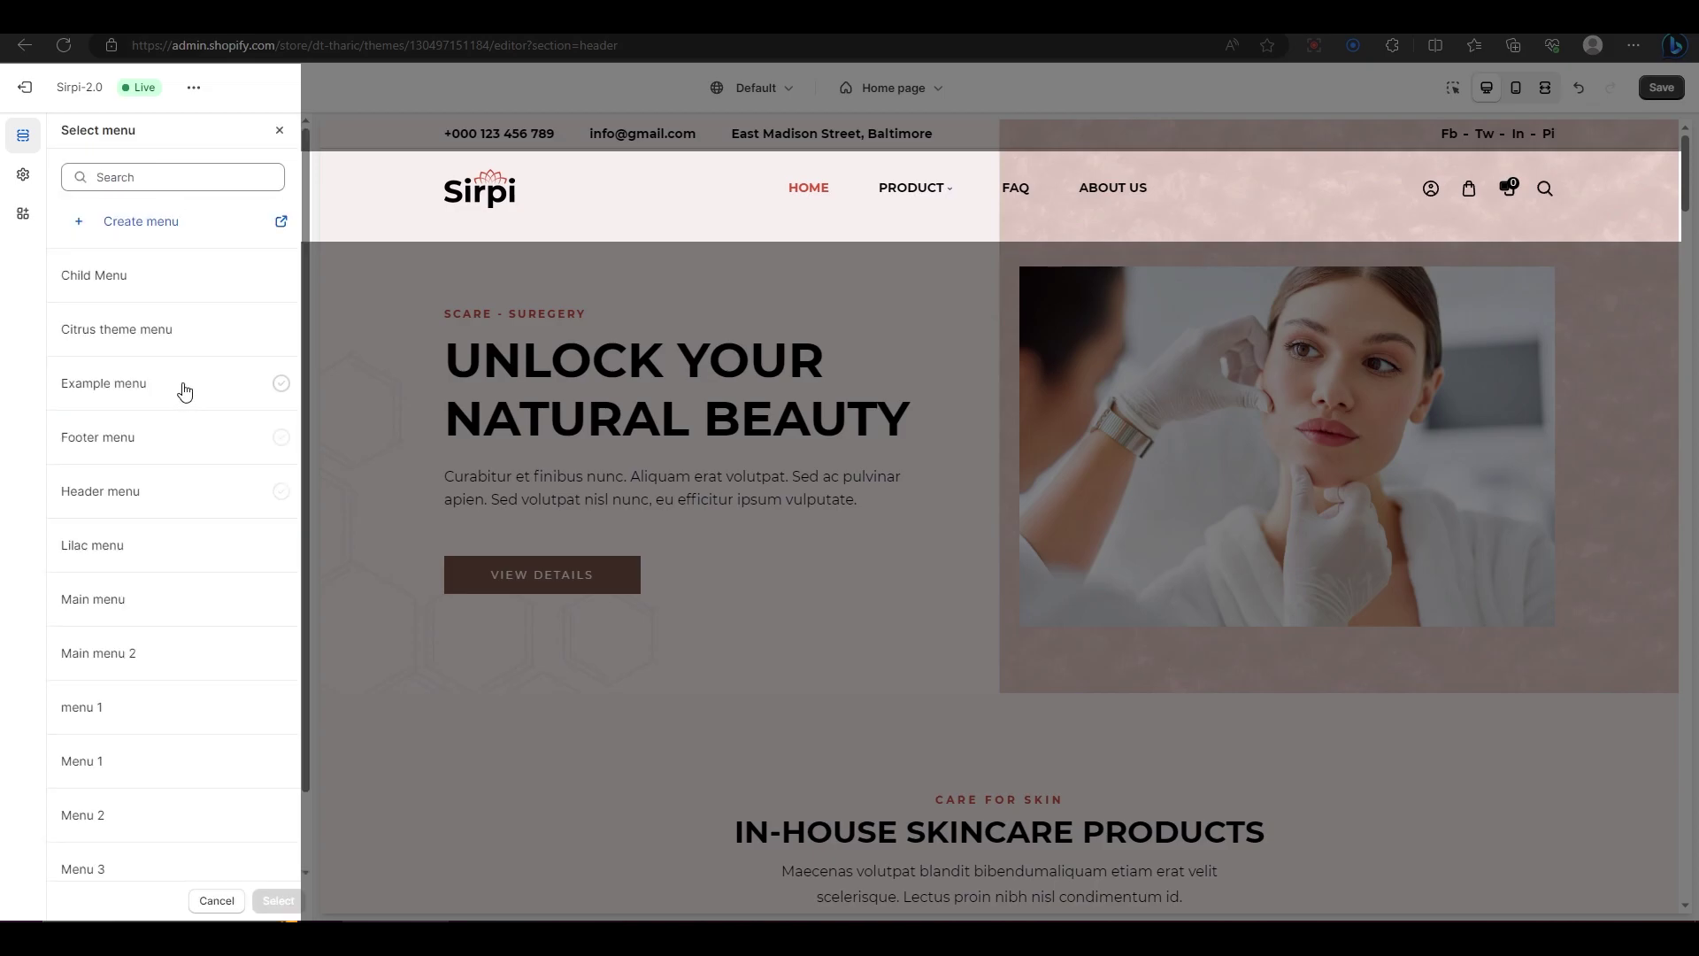
pyautogui.click(133, 436)
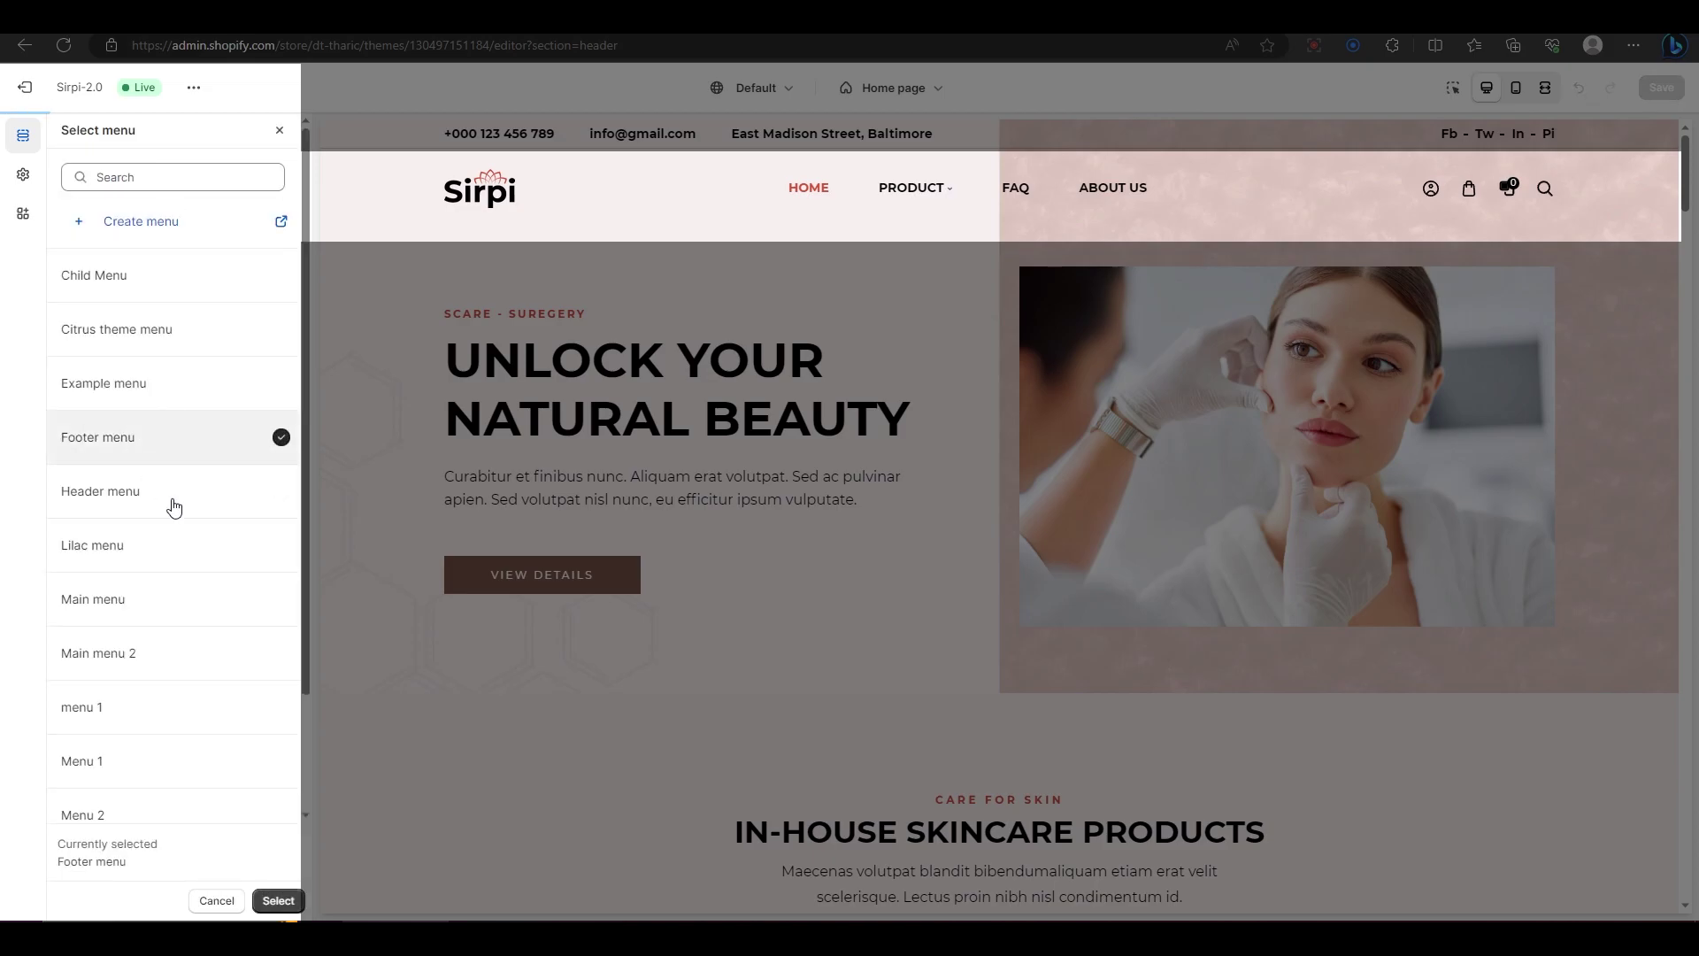
pyautogui.click(276, 900)
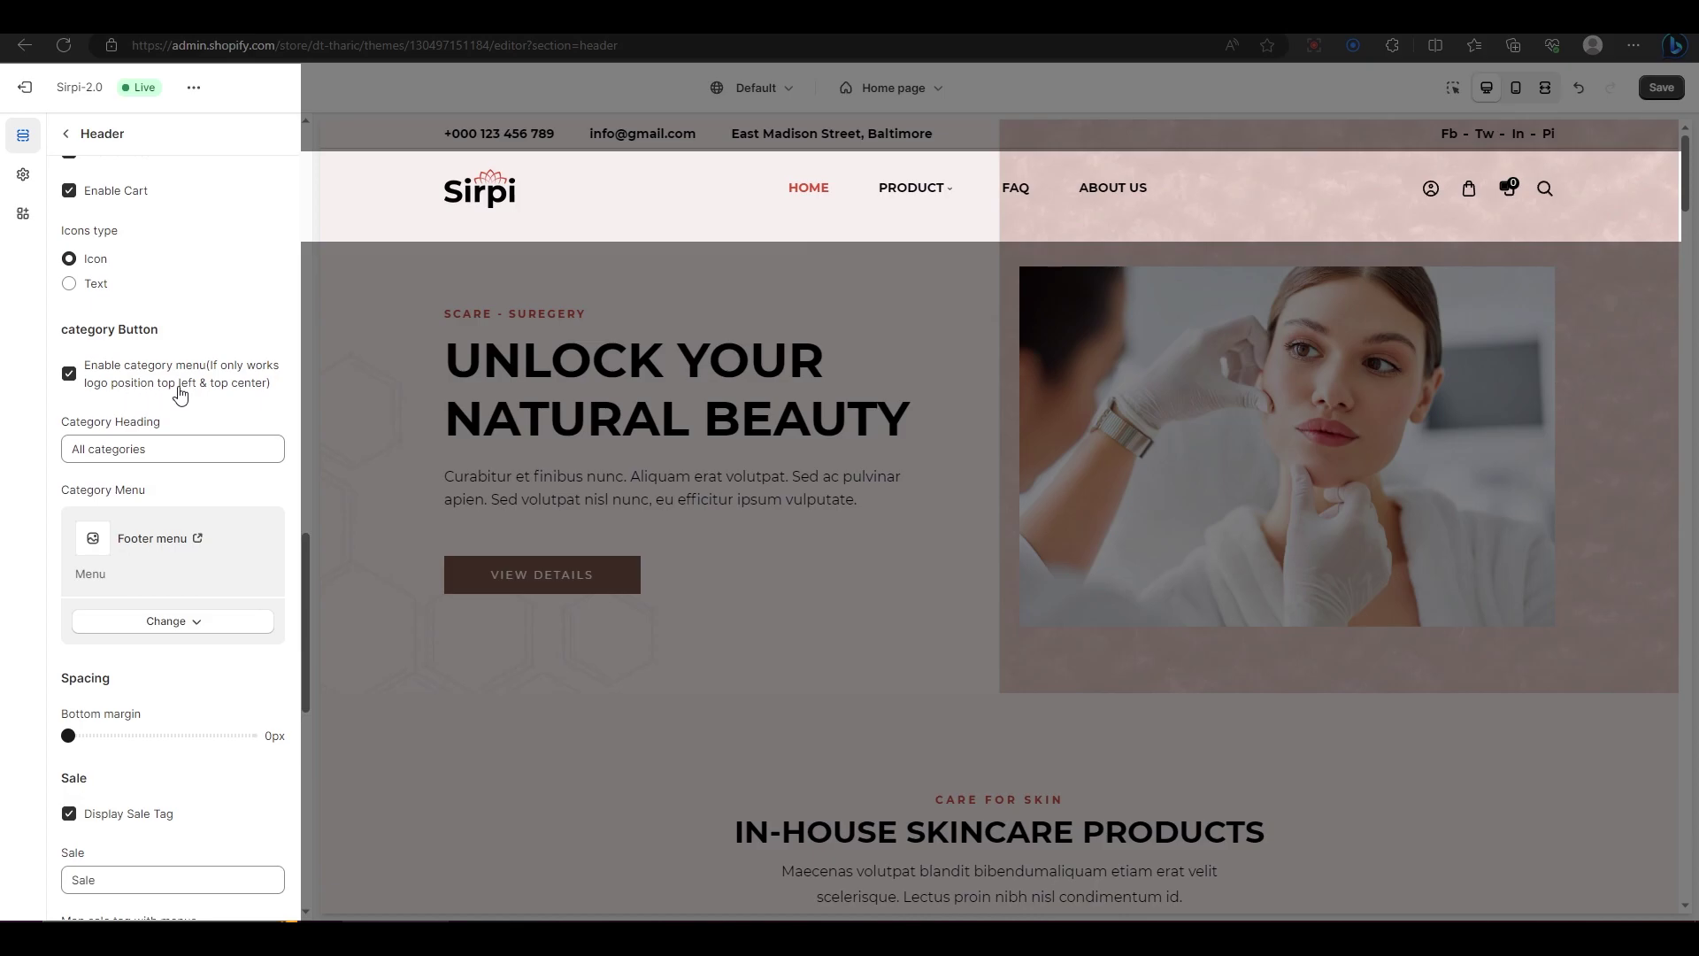
pyautogui.scroll(-3, 234, 377)
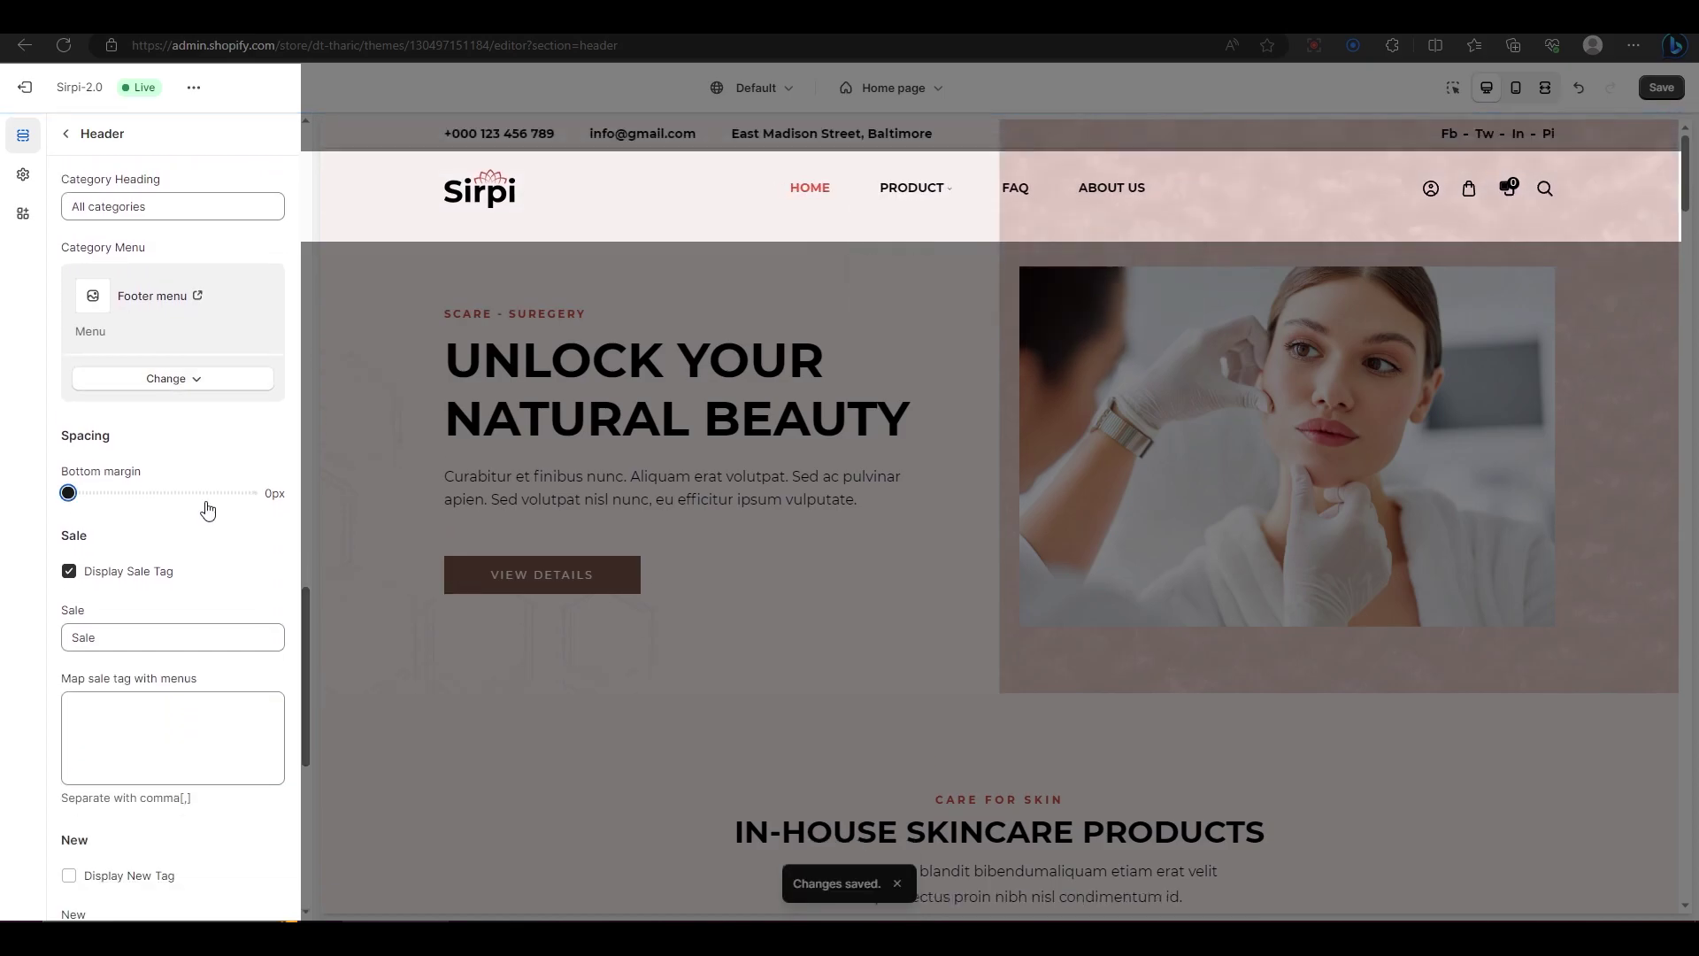
# Step: Add menus including 'about us' to the sale tag mapping, and relabel the Hot tag text as 'sale'
pyautogui.scroll(-3, 209, 508)
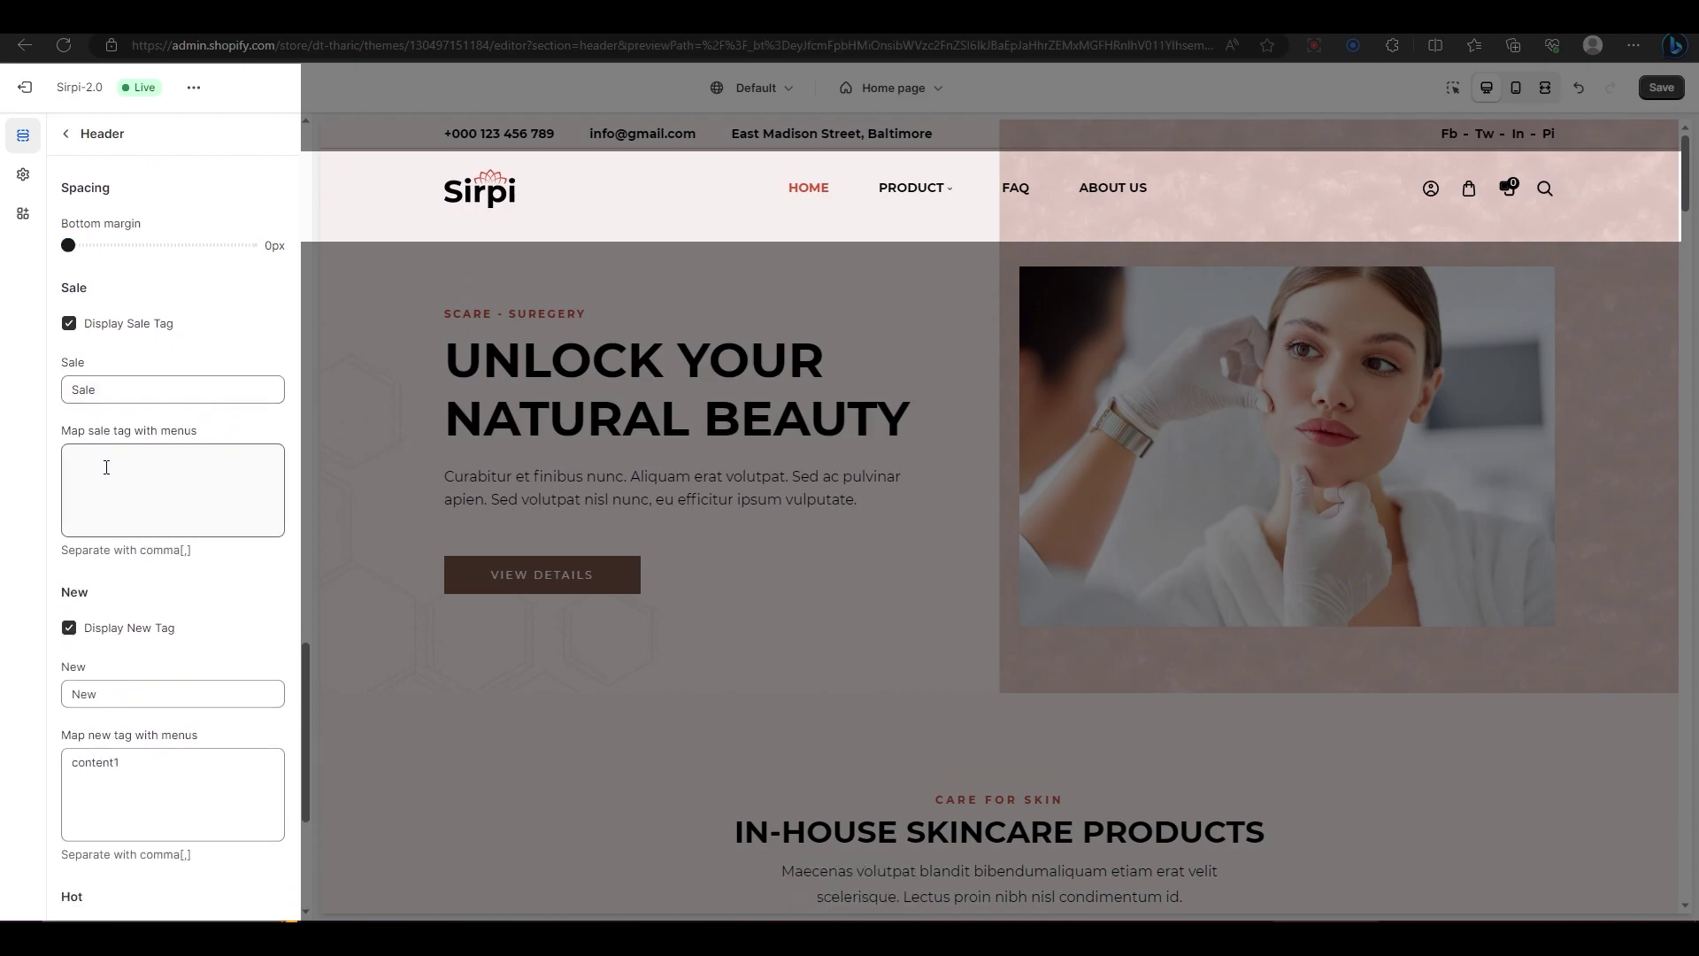
pyautogui.click(107, 467)
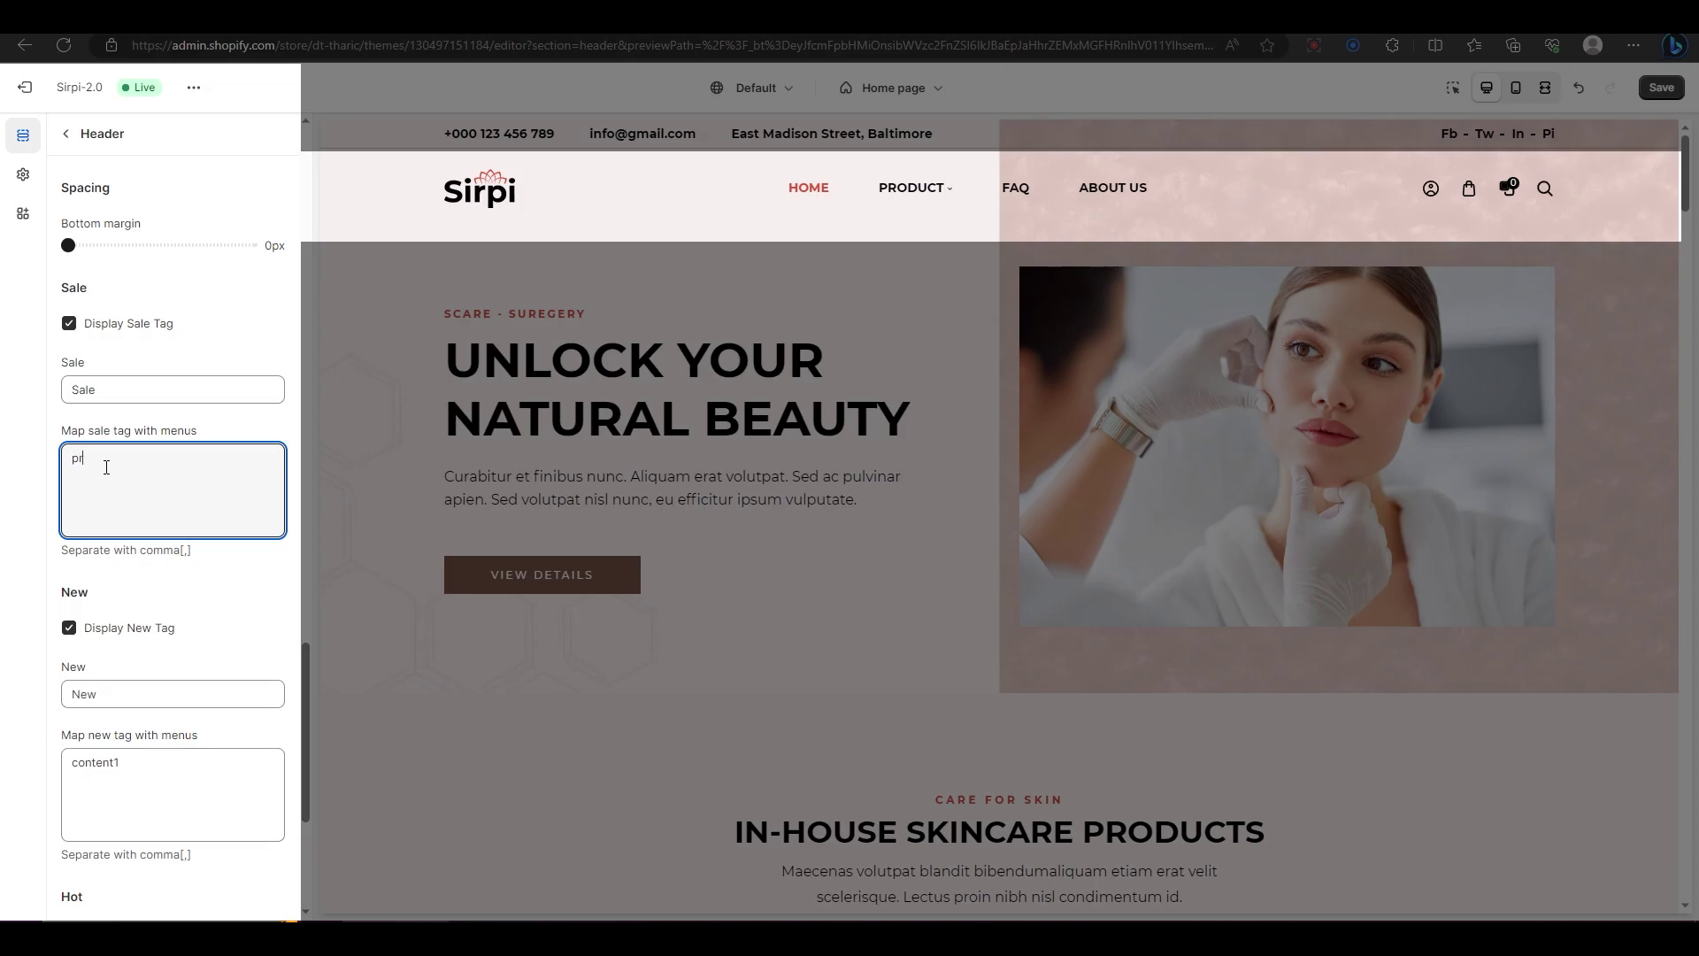
pyautogui.write('duct, about us')
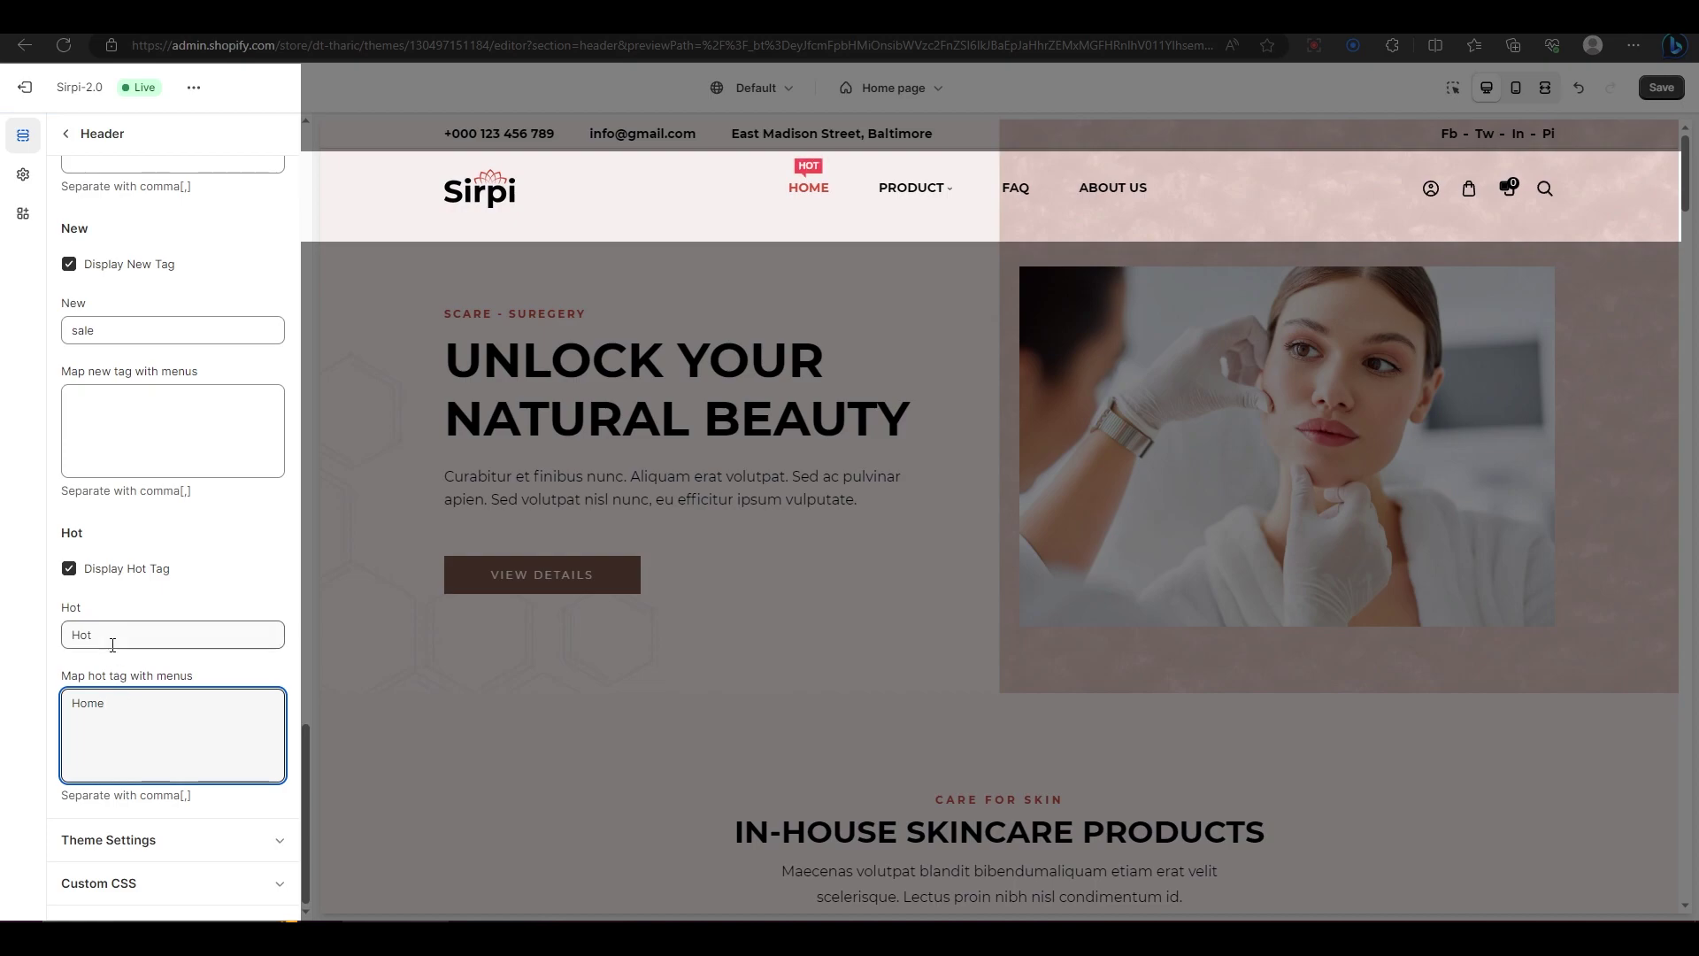
pyautogui.doubleClick(81, 634)
pyautogui.write('sale')
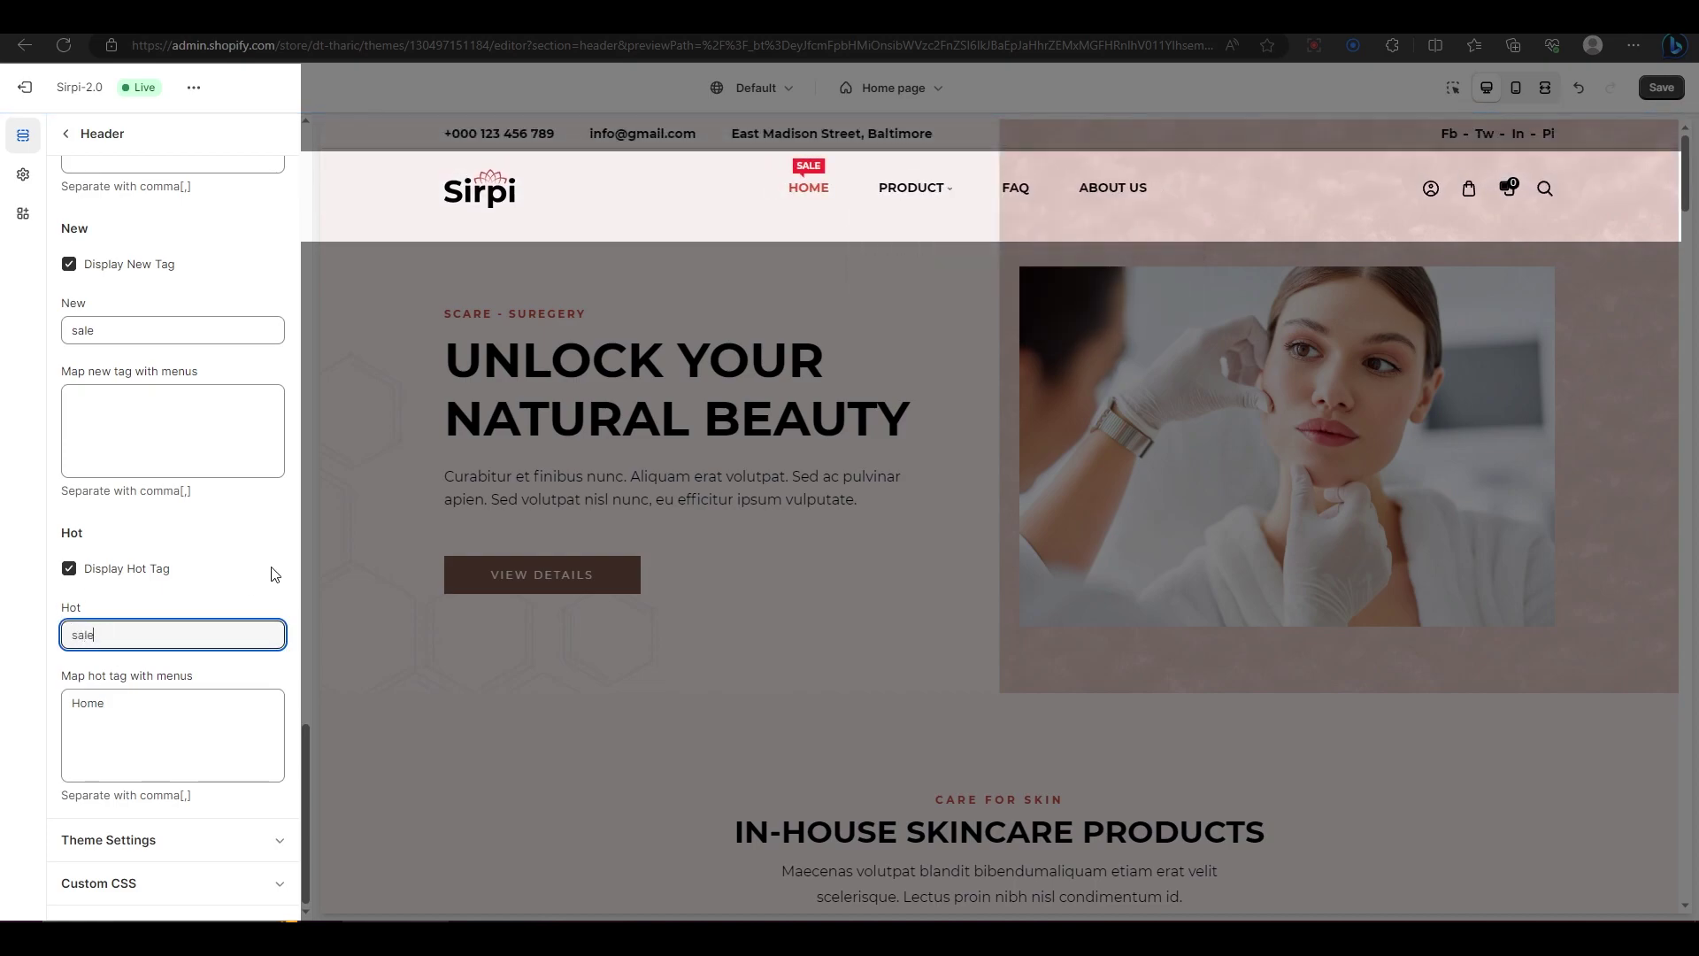
# Step: Save the header settings with Ctrl+S so HOME shows its SALE tag
pyautogui.hotkey('ctrl', 's')
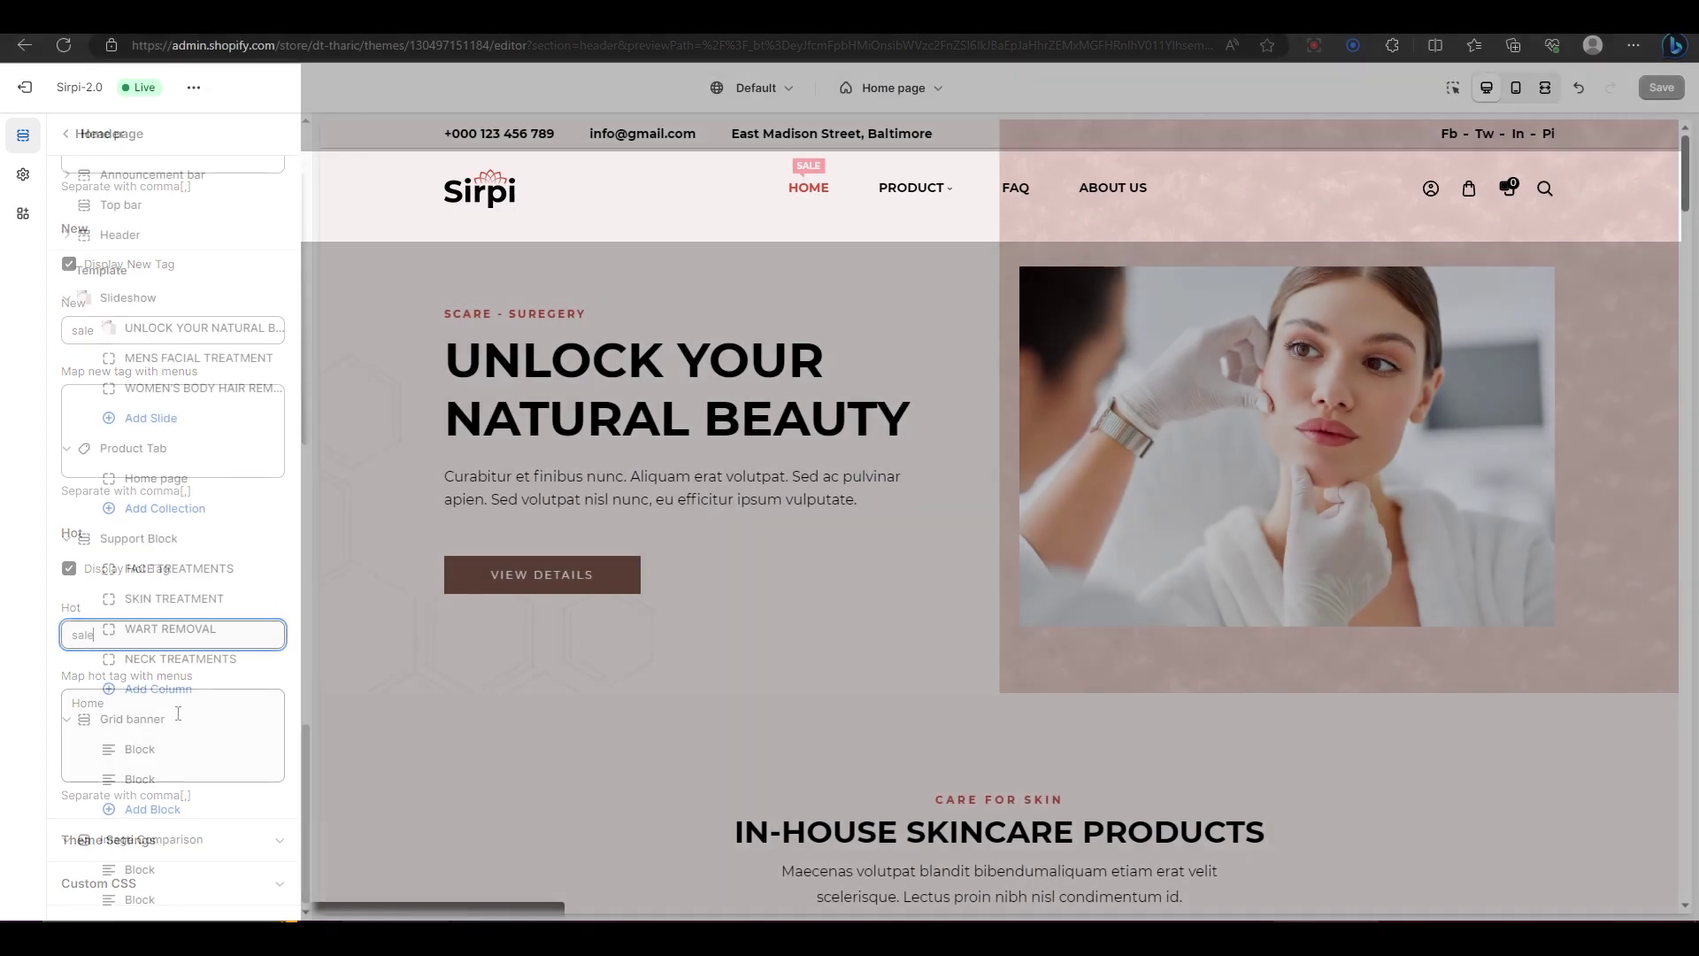